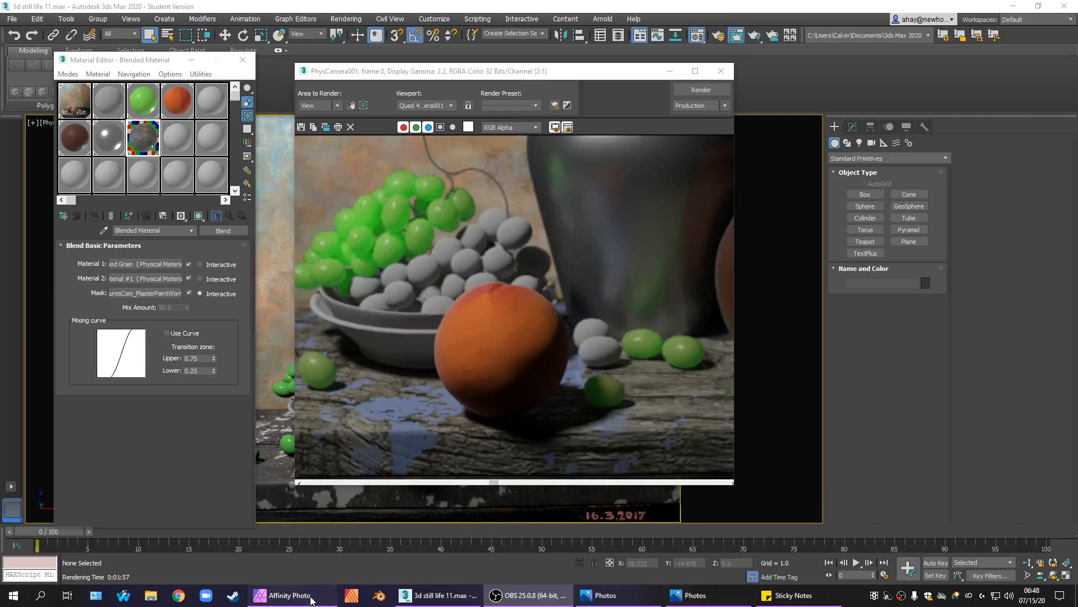
# Switch to Affinity Photo and bring up the untitled document with the soft orange and red gradient.
pyautogui.click(310, 597)
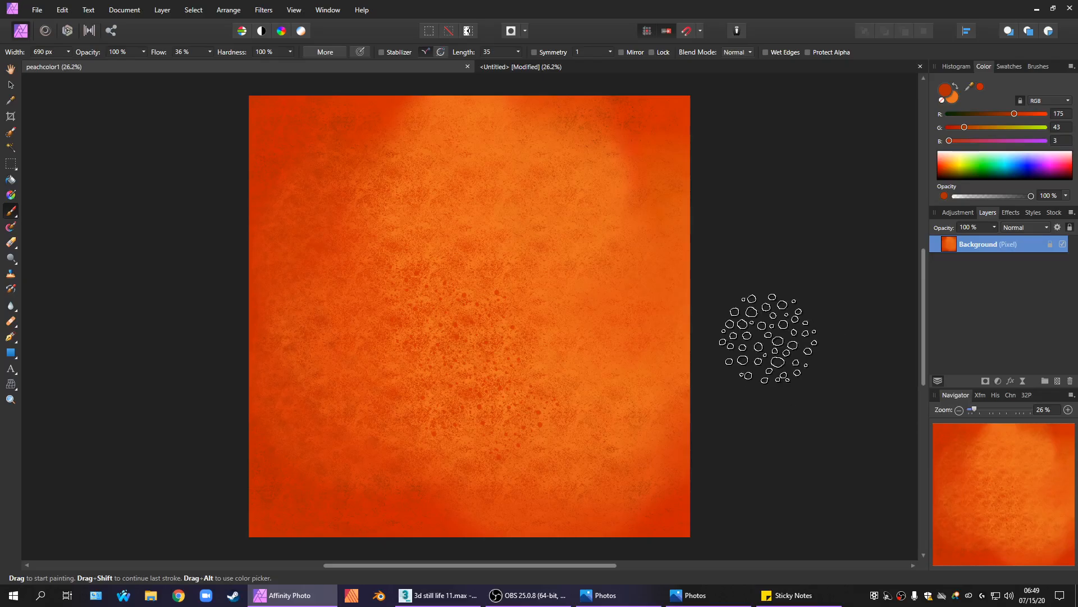
pyautogui.click(524, 73)
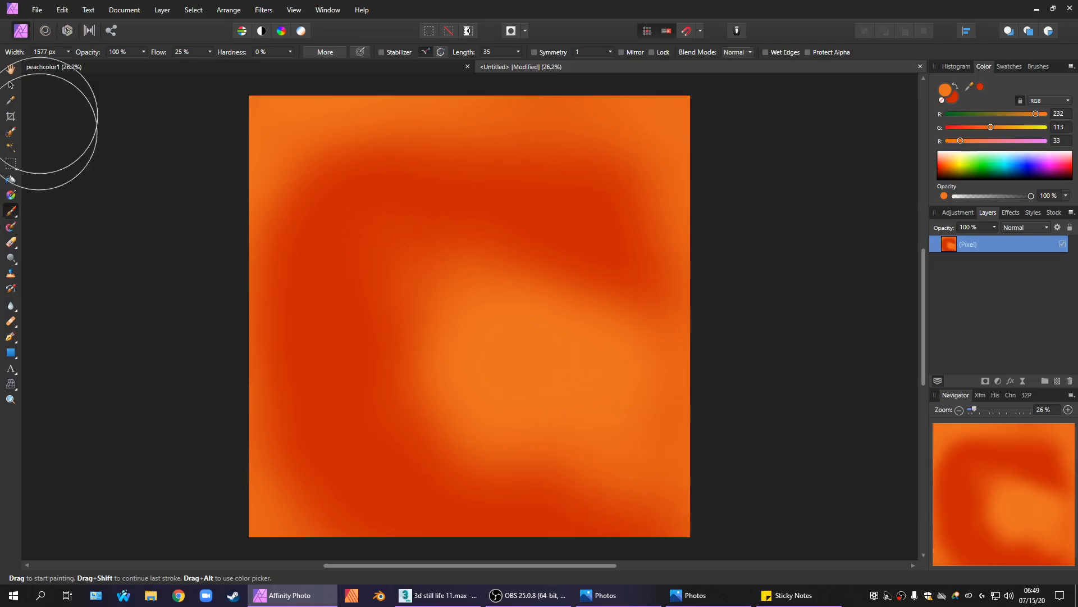
pyautogui.click(69, 51)
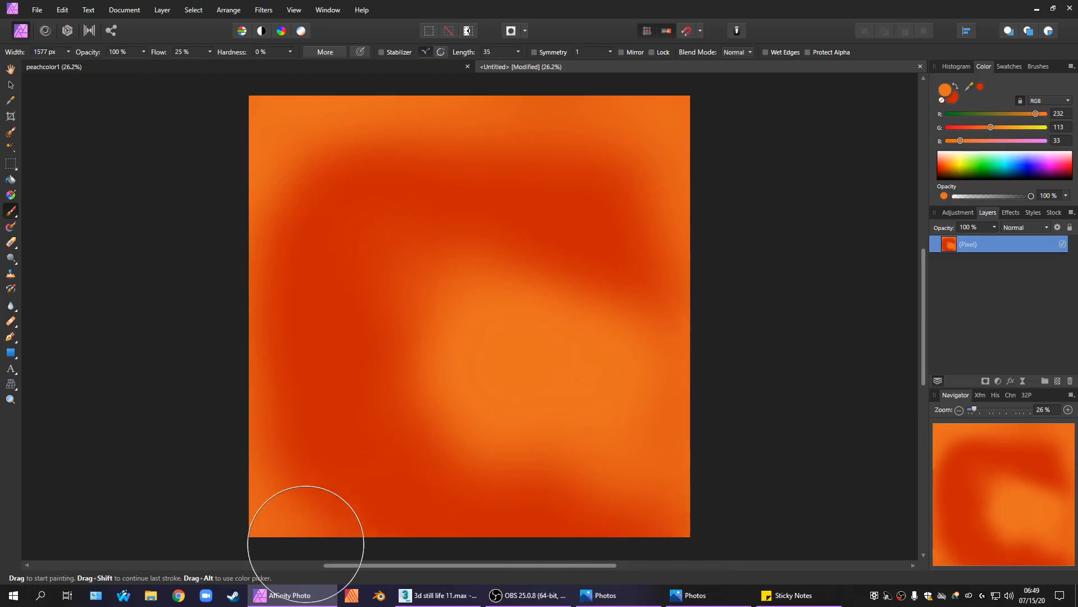
pyautogui.click(45, 10)
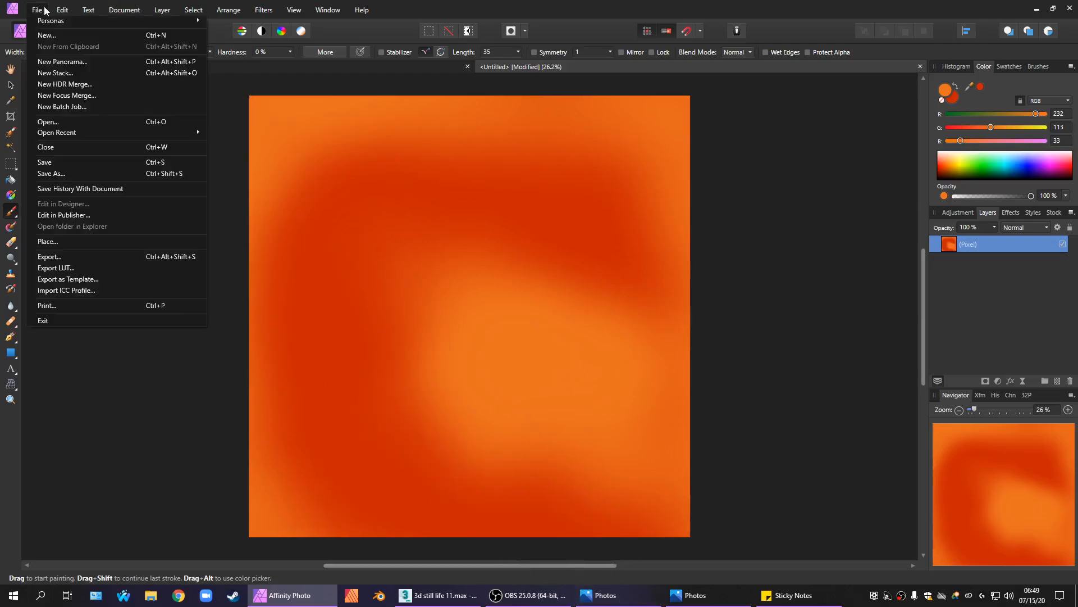
pyautogui.click(114, 173)
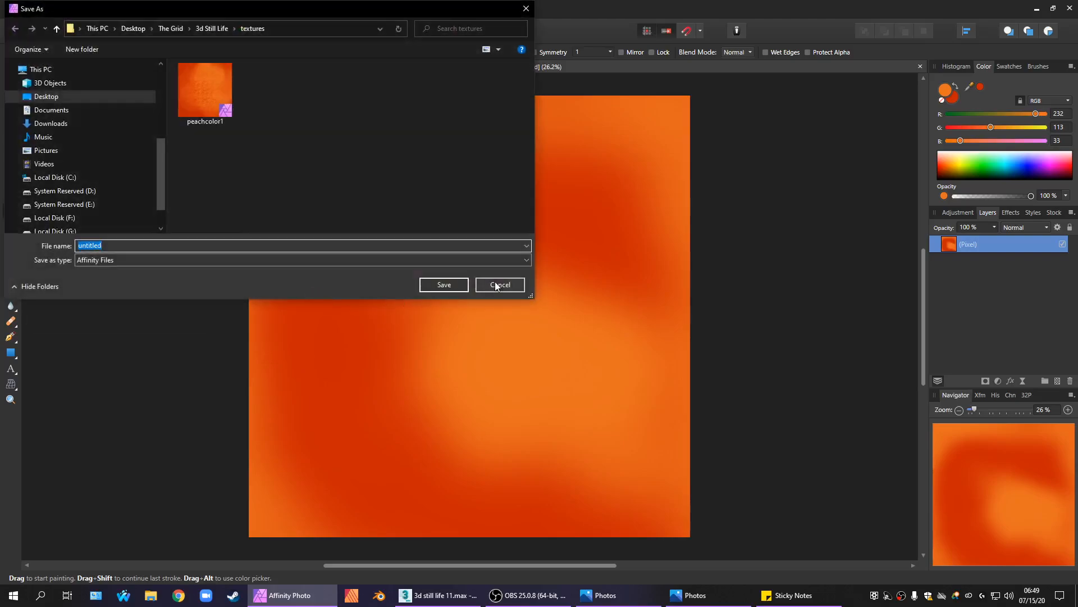
pyautogui.click(500, 285)
# Export the untitled document as a 3000 × 3000 px PNG, overwriting peachcolor1 in the textures folder.
pyautogui.click(43, 7)
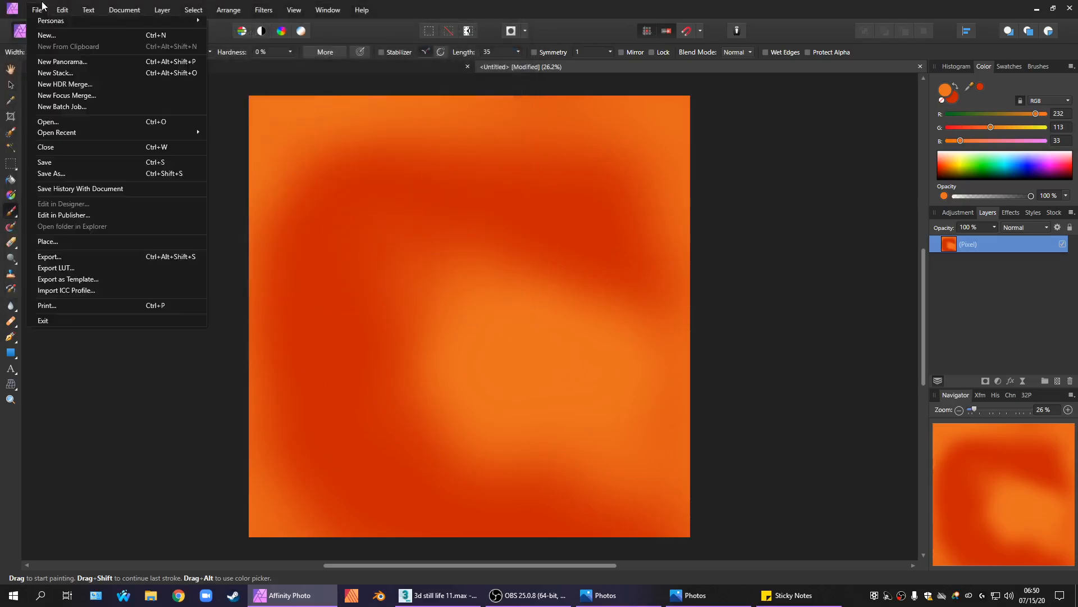
pyautogui.click(112, 257)
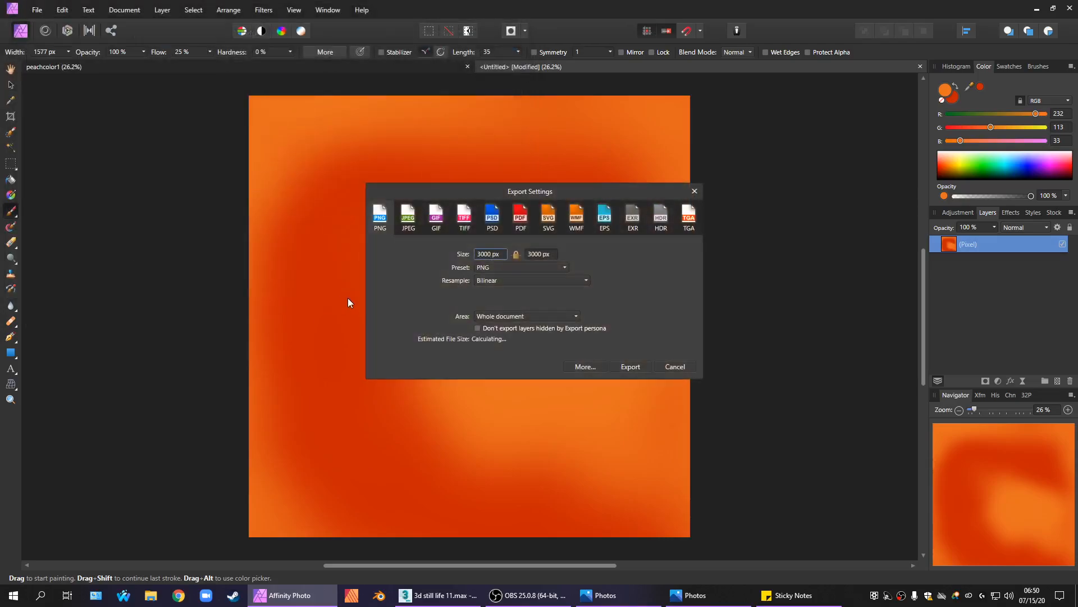
pyautogui.click(631, 366)
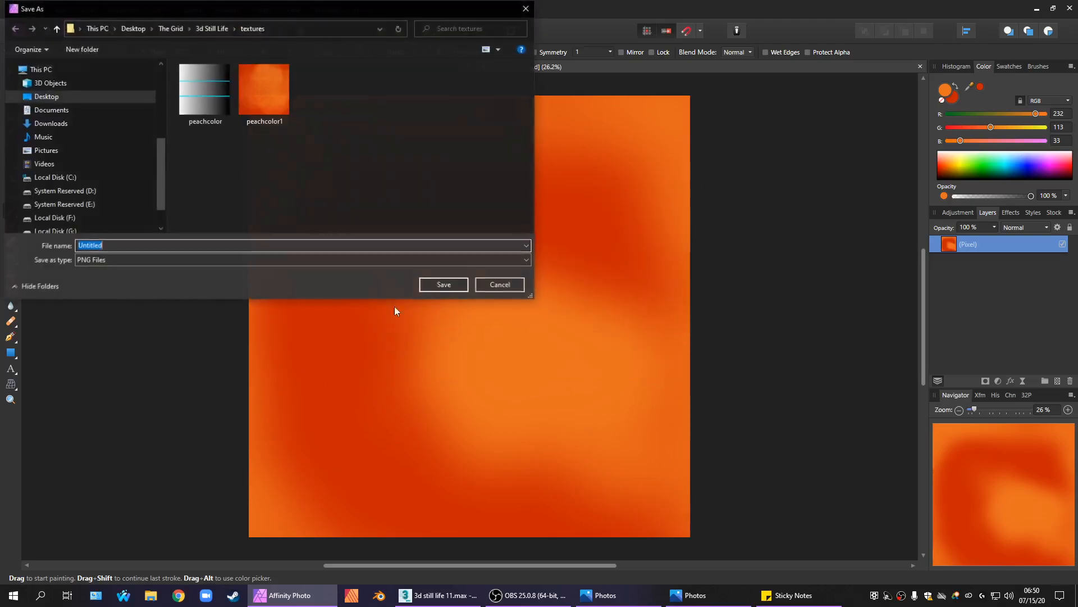
pyautogui.click(266, 105)
pyautogui.click(442, 287)
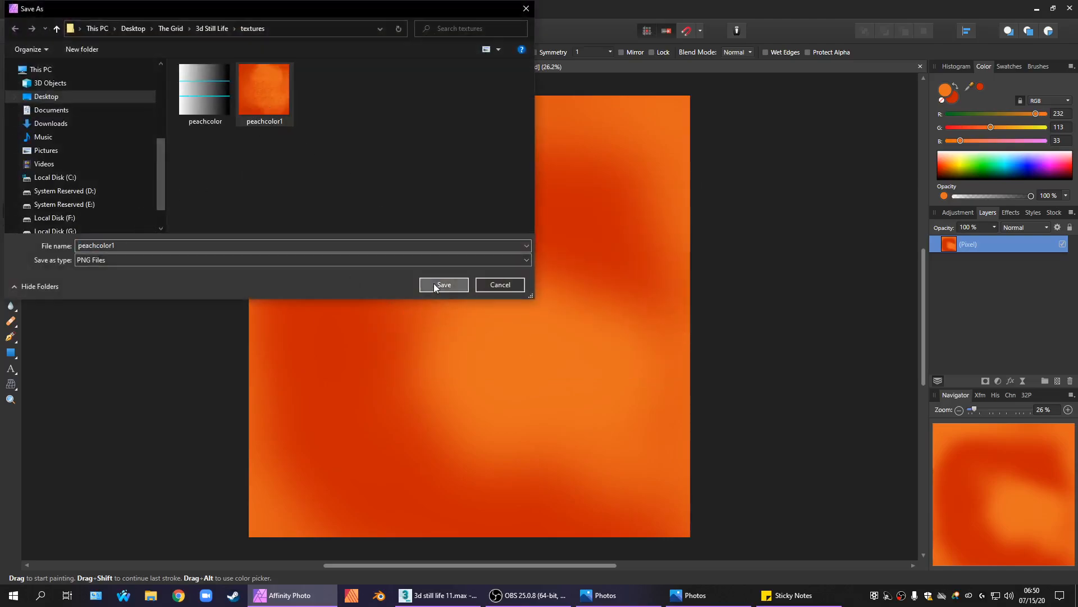
pyautogui.click(558, 340)
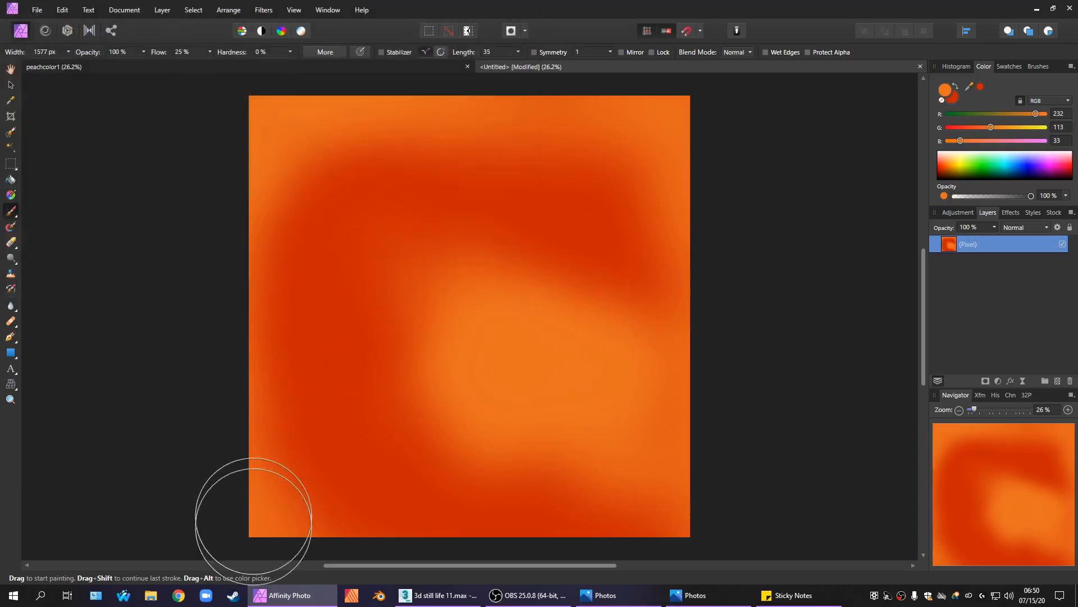
# Switch to 3ds Max, review the whole previous render and close its window.
pyautogui.click(431, 596)
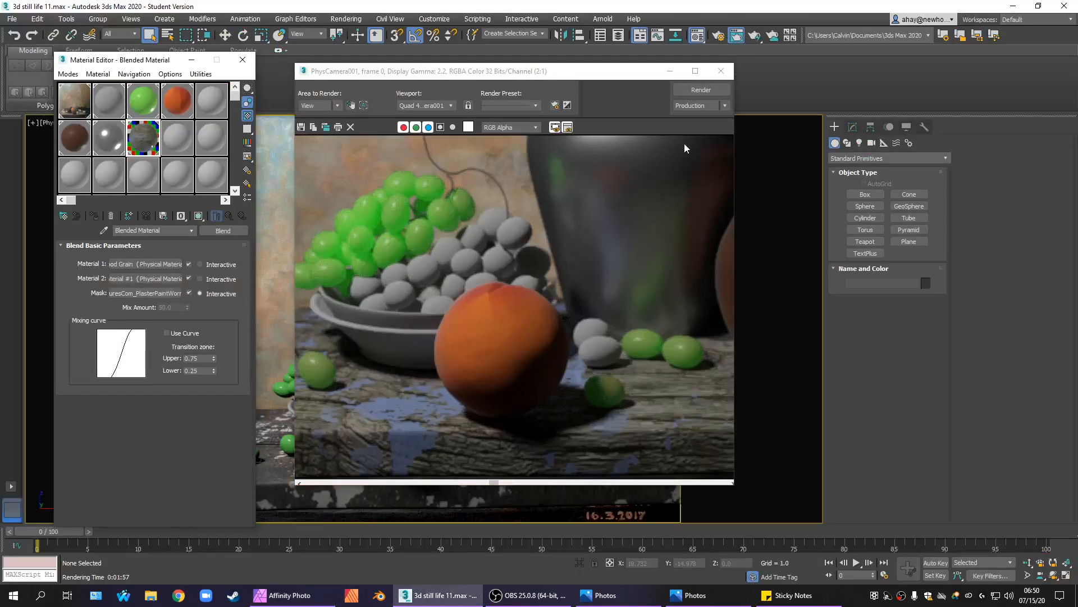
pyautogui.click(590, 320)
pyautogui.scroll(-1, 618, 351)
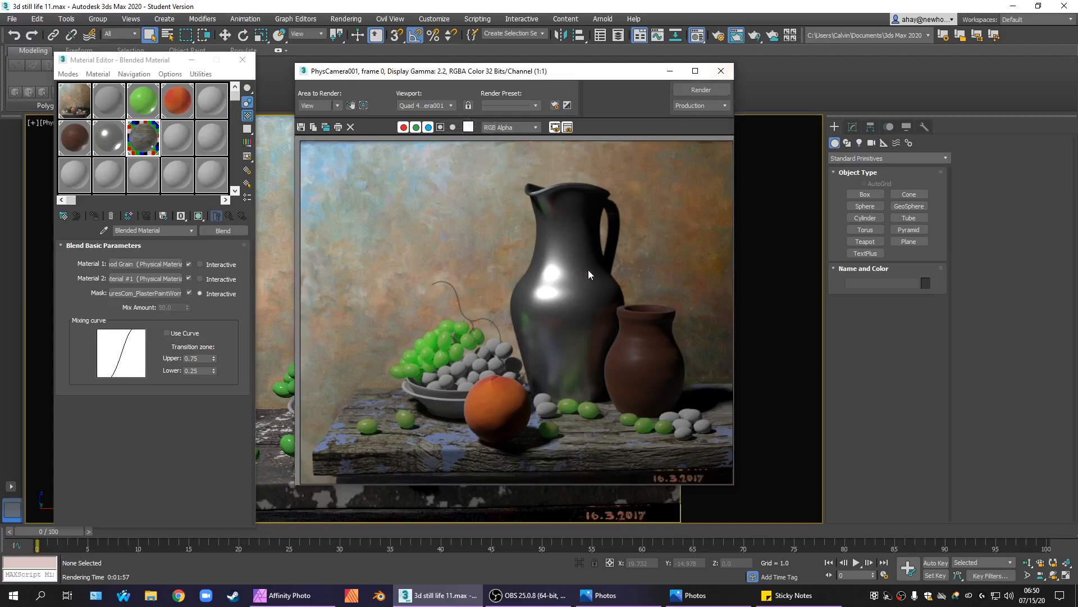
pyautogui.click(721, 71)
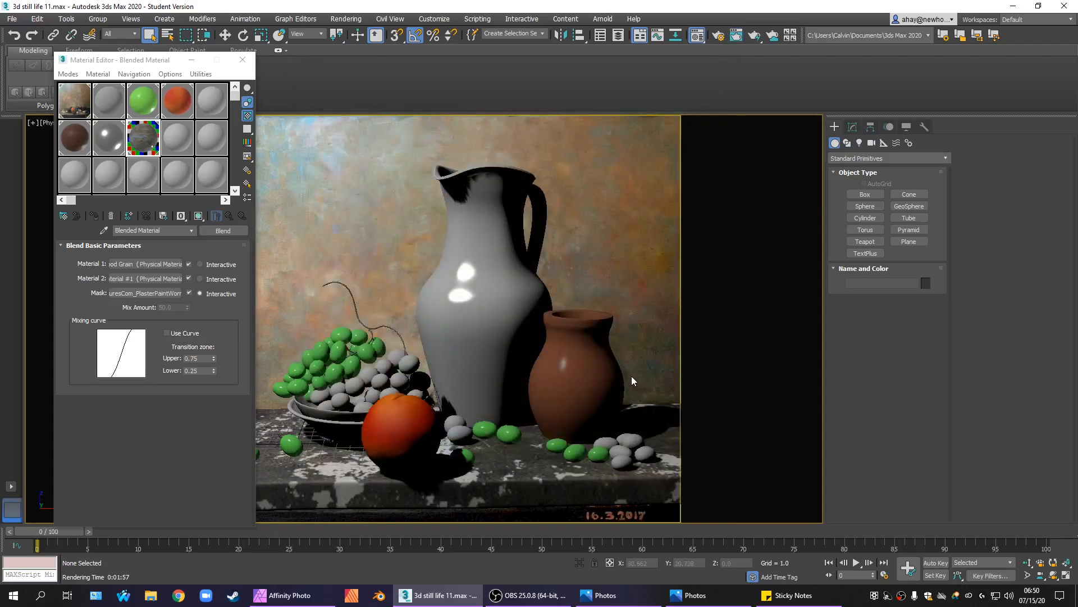
# Lower the ART Renderer's render quality to Draft and render the camera view again.
pyautogui.press('F10')
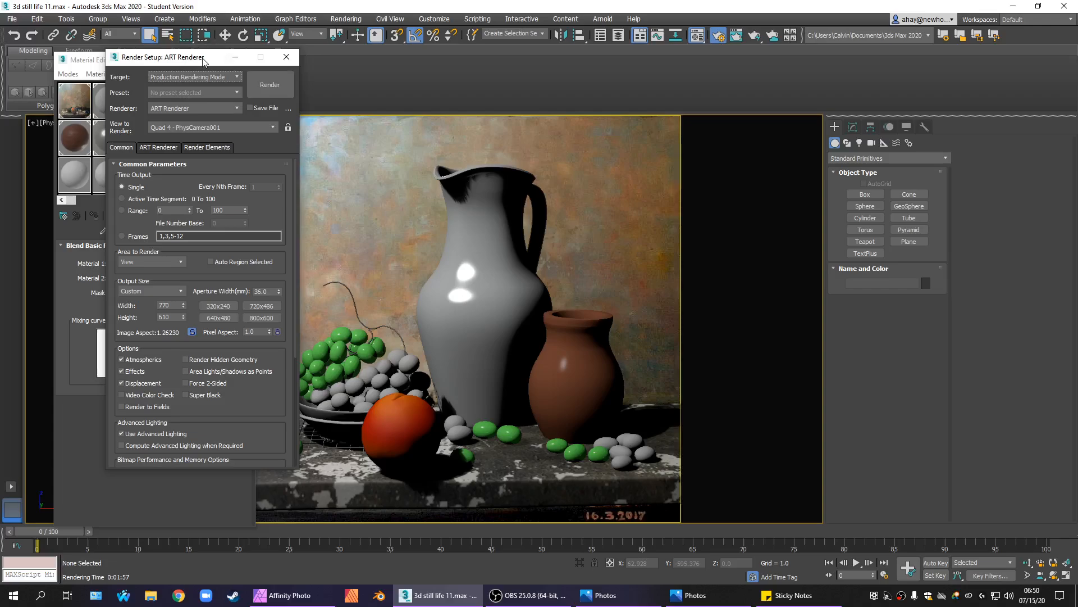
pyautogui.moveTo(203, 57); pyautogui.dragTo(475, 91)
pyautogui.click(431, 180)
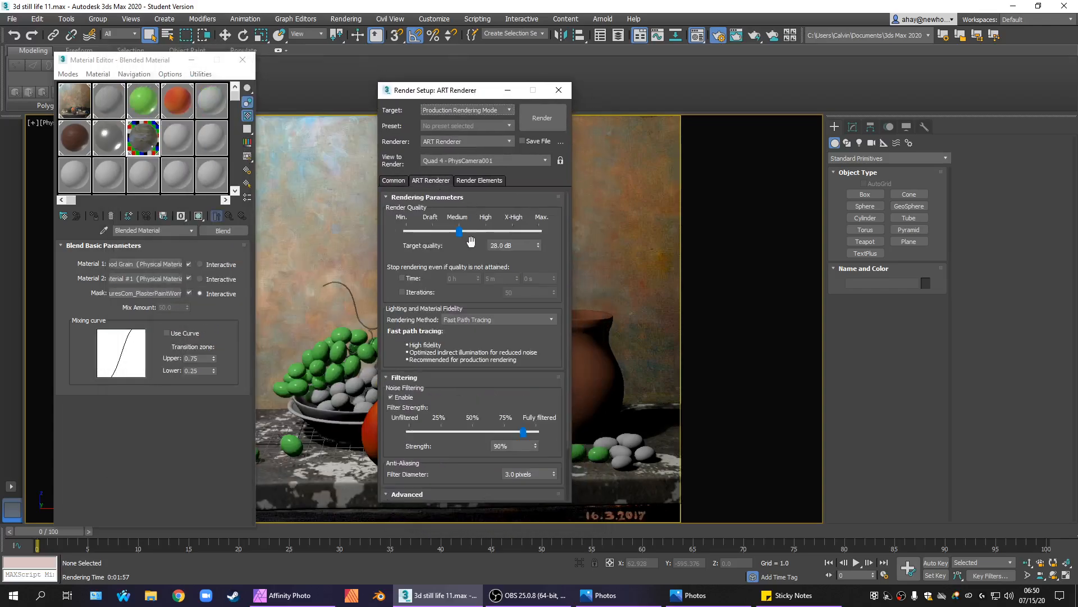
pyautogui.moveTo(460, 236); pyautogui.dragTo(431, 238)
pyautogui.click(559, 94)
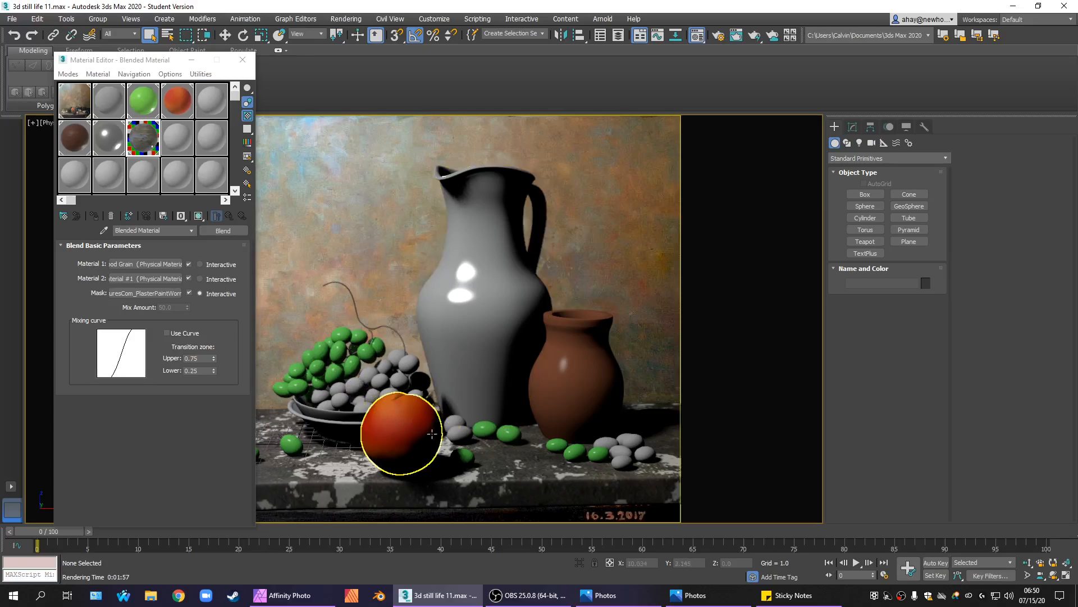
pyautogui.hotkey('shift', 'q')
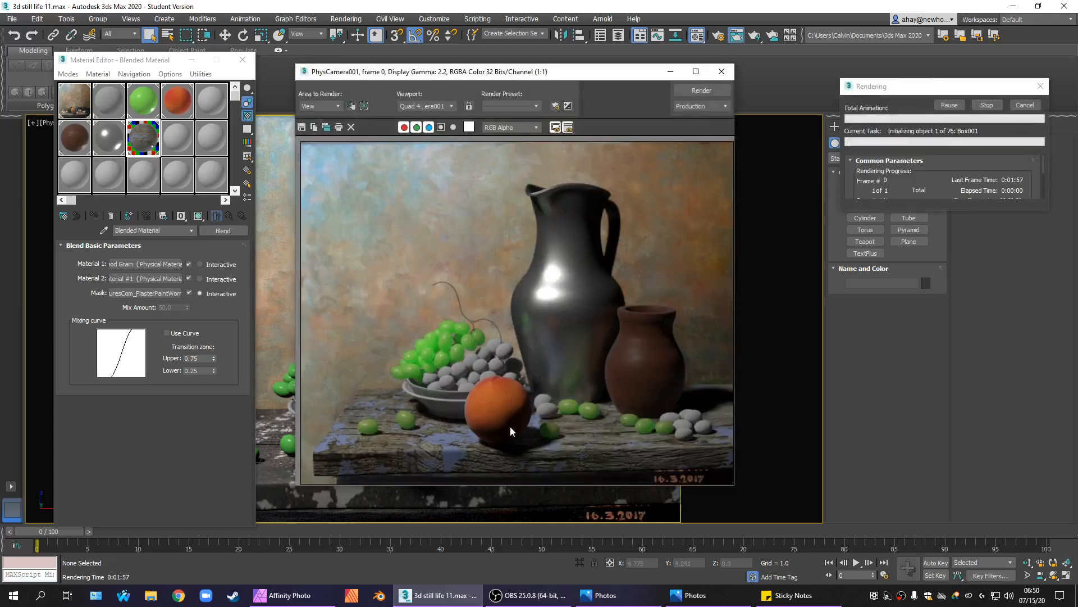
# Examine the new render up close, checking the peach's colour and shading, the grapes and the painted wood table.
pyautogui.scroll(1, 485, 441)
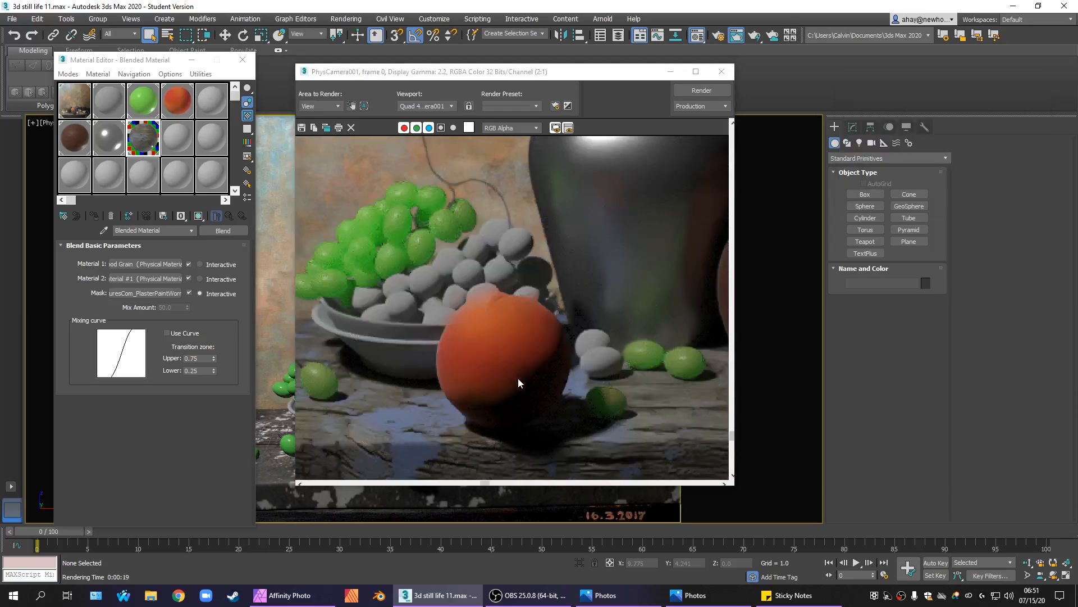
pyautogui.scroll(-2, 519, 383)
pyautogui.scroll(3, 432, 437)
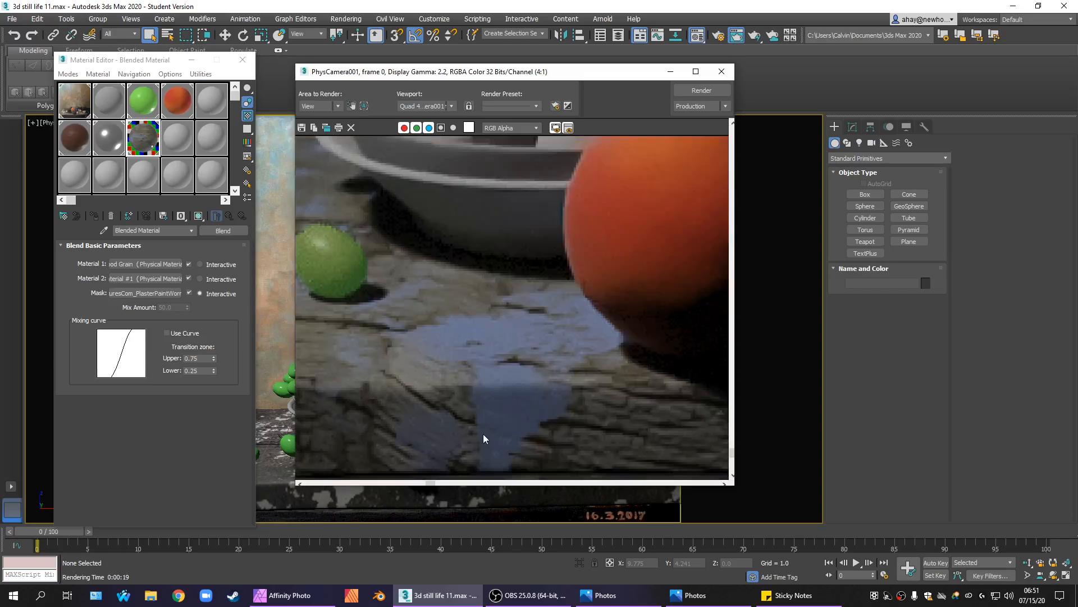
pyautogui.scroll(-3, 645, 324)
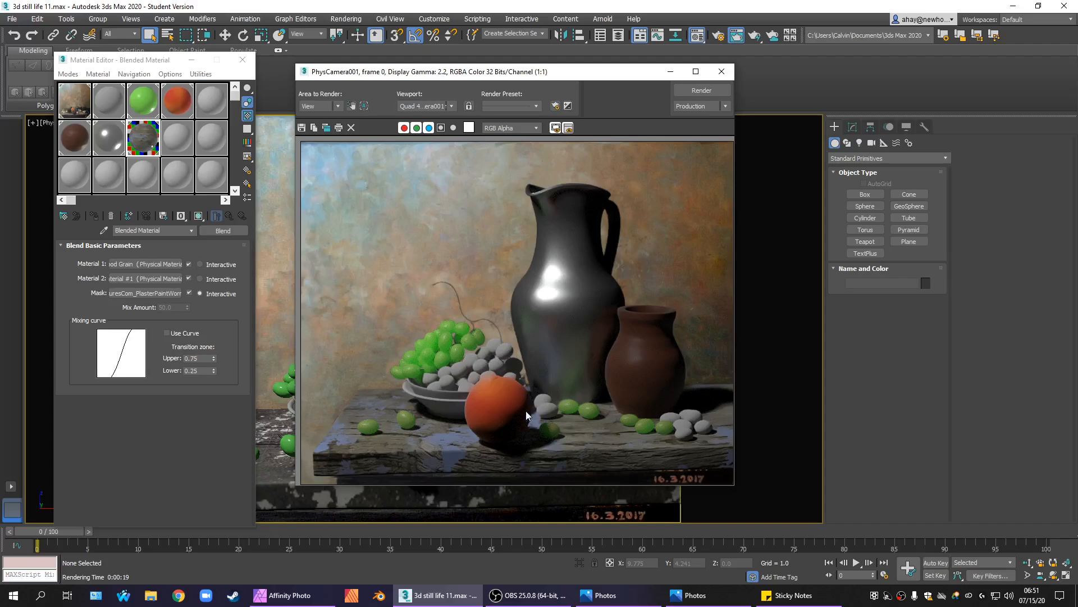
pyautogui.scroll(3, 448, 308)
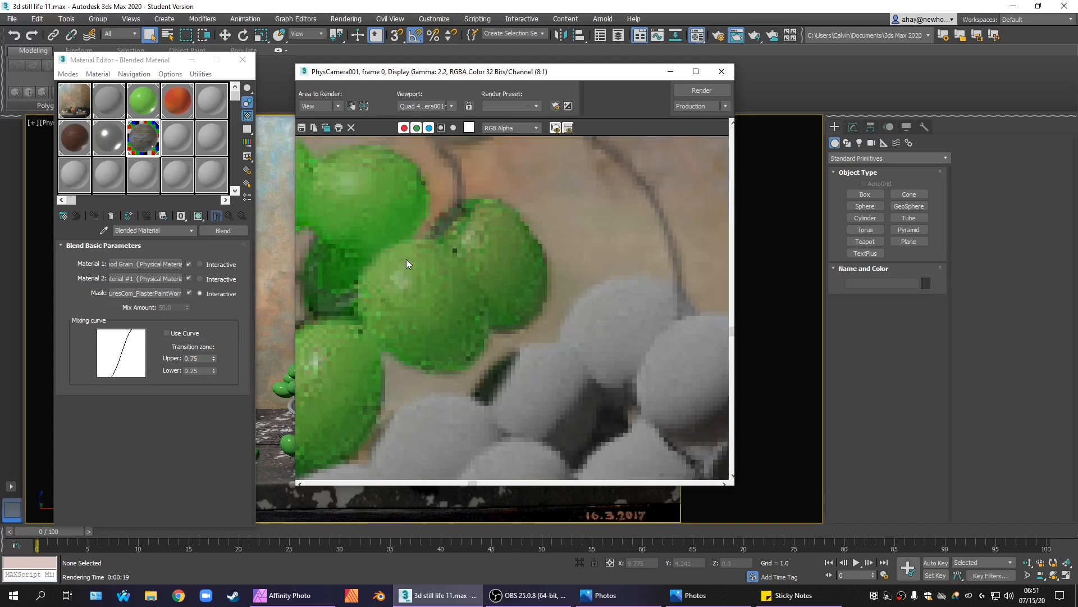
pyautogui.scroll(-3, 492, 375)
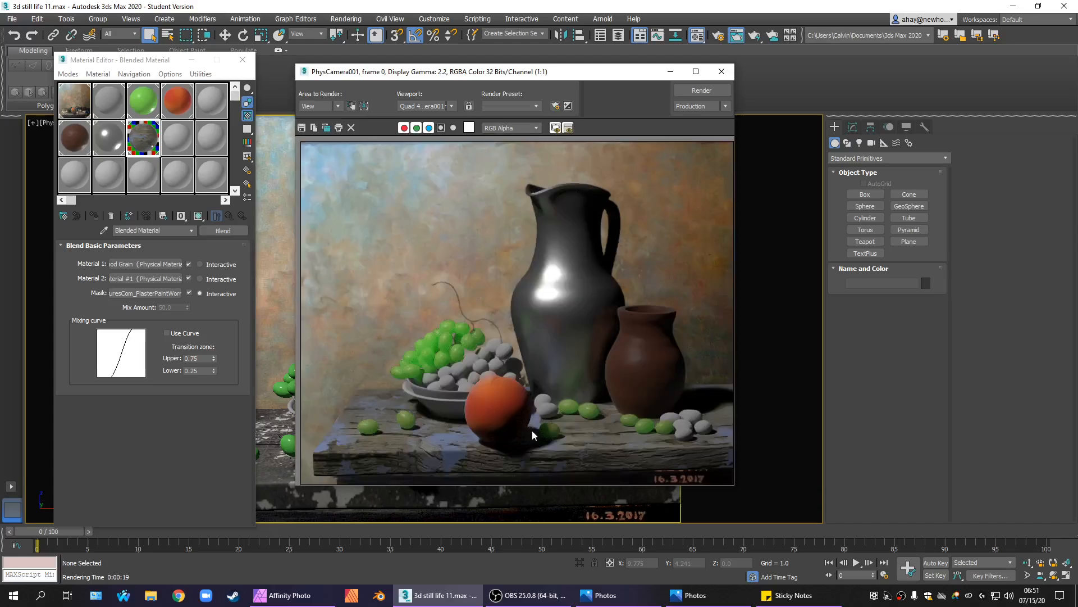
pyautogui.scroll(1, 512, 435)
pyautogui.scroll(1, 459, 401)
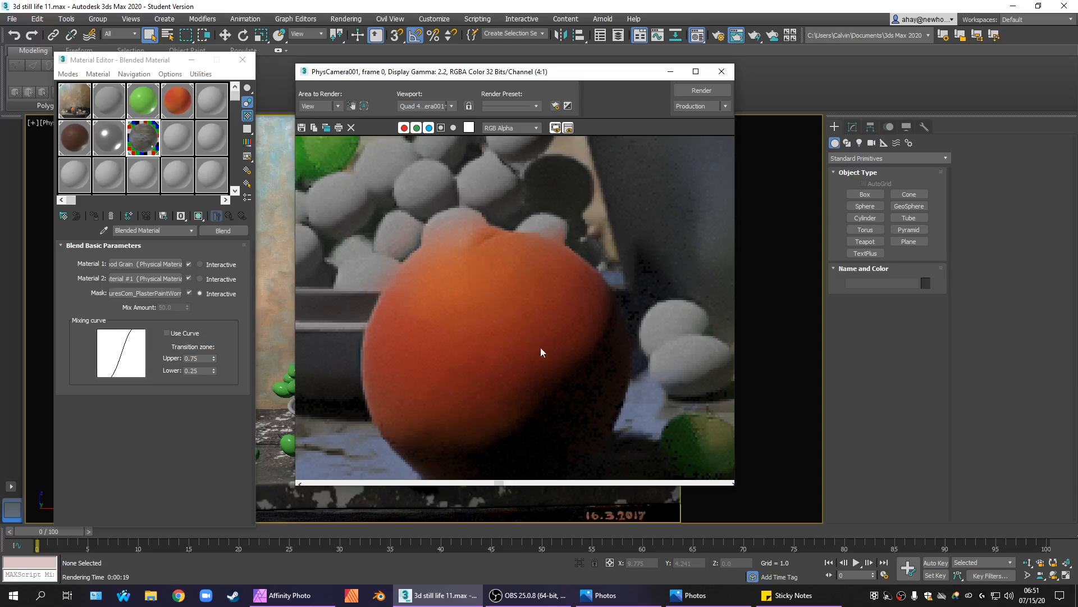
pyautogui.scroll(-1, 547, 357)
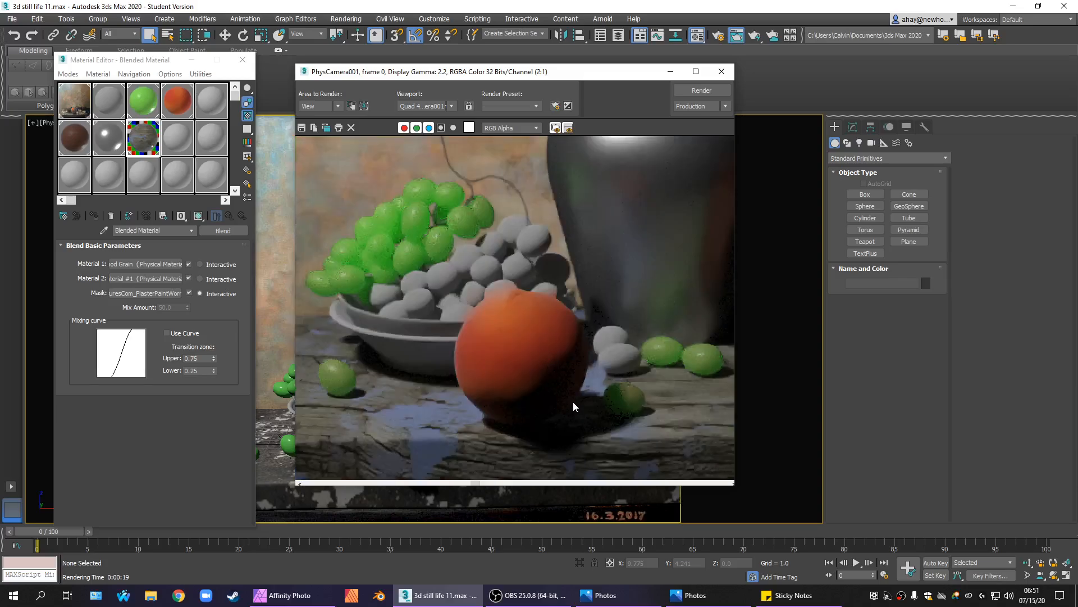
pyautogui.scroll(1, 567, 361)
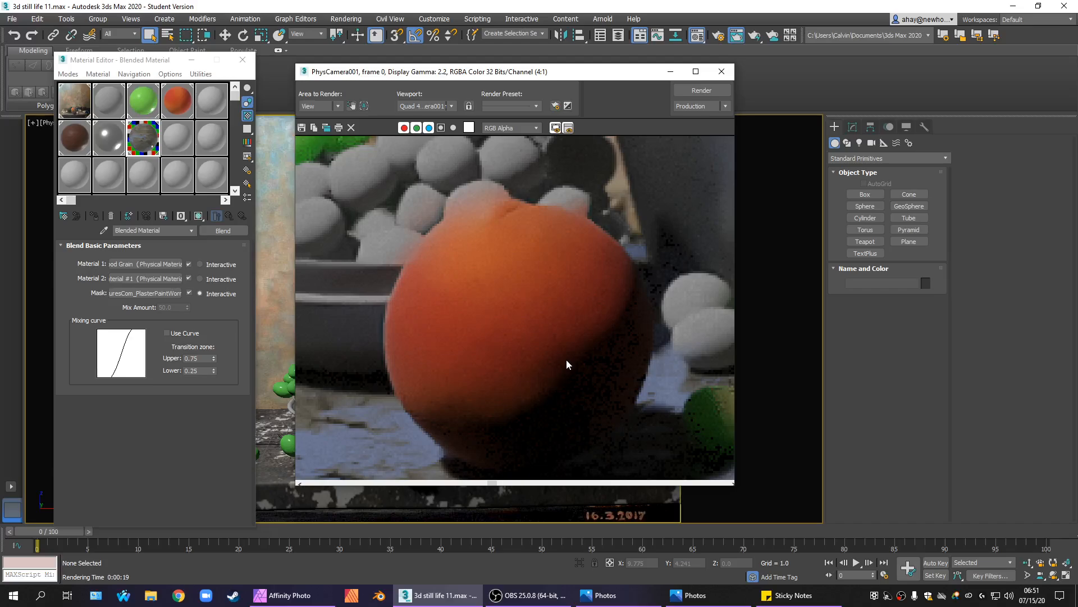
pyautogui.scroll(-1, 570, 360)
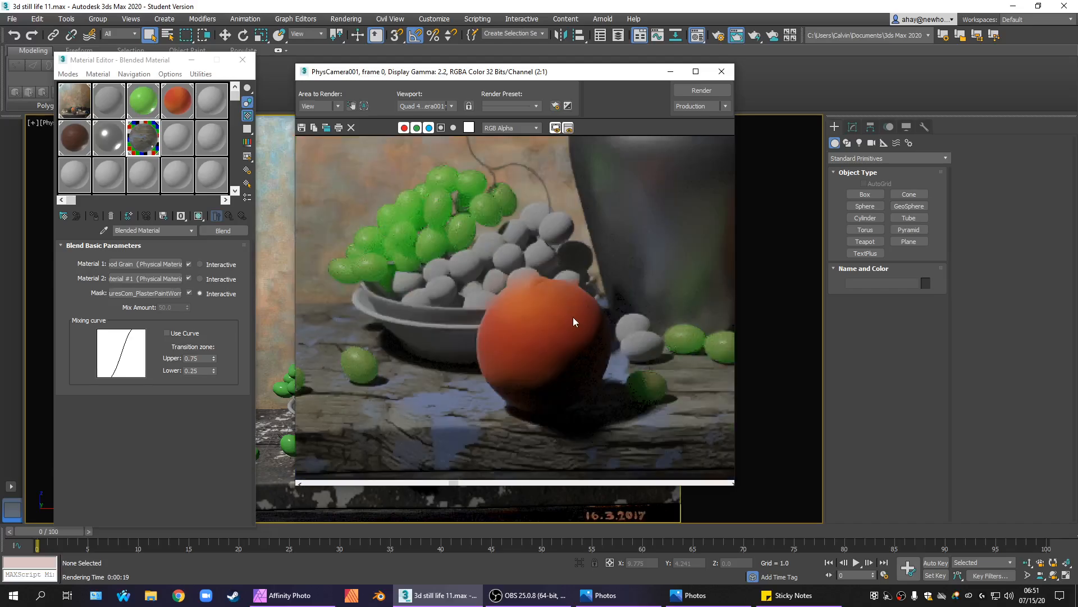
pyautogui.scroll(1, 585, 330)
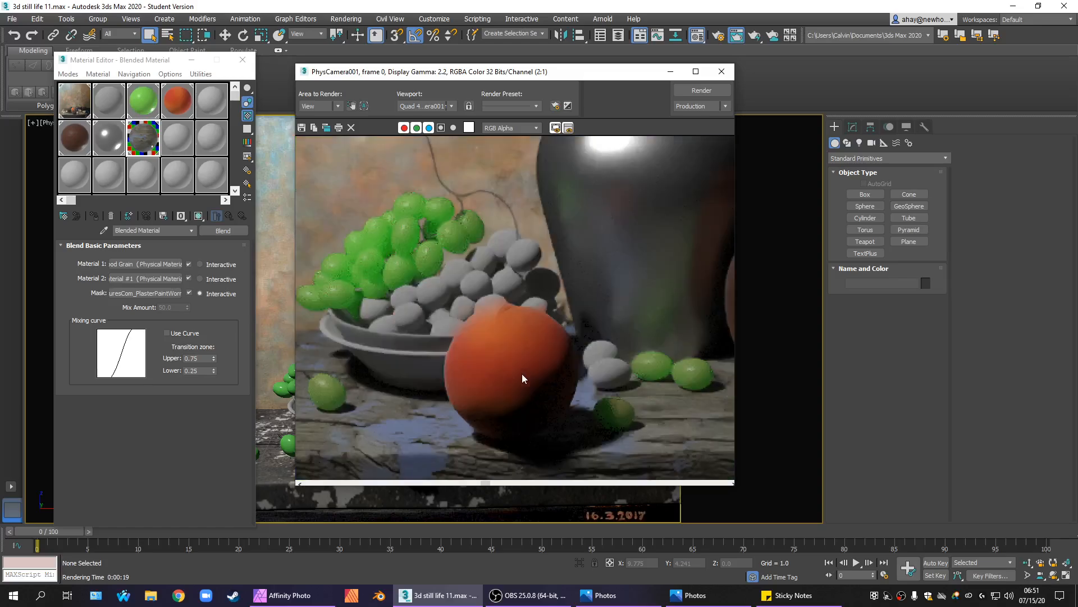
pyautogui.scroll(-1, 520, 396)
# Switch back to Affinity Photo and choose the 386 px brush from the Keep Dreaming Volume 44 brush set.
pyautogui.click(284, 595)
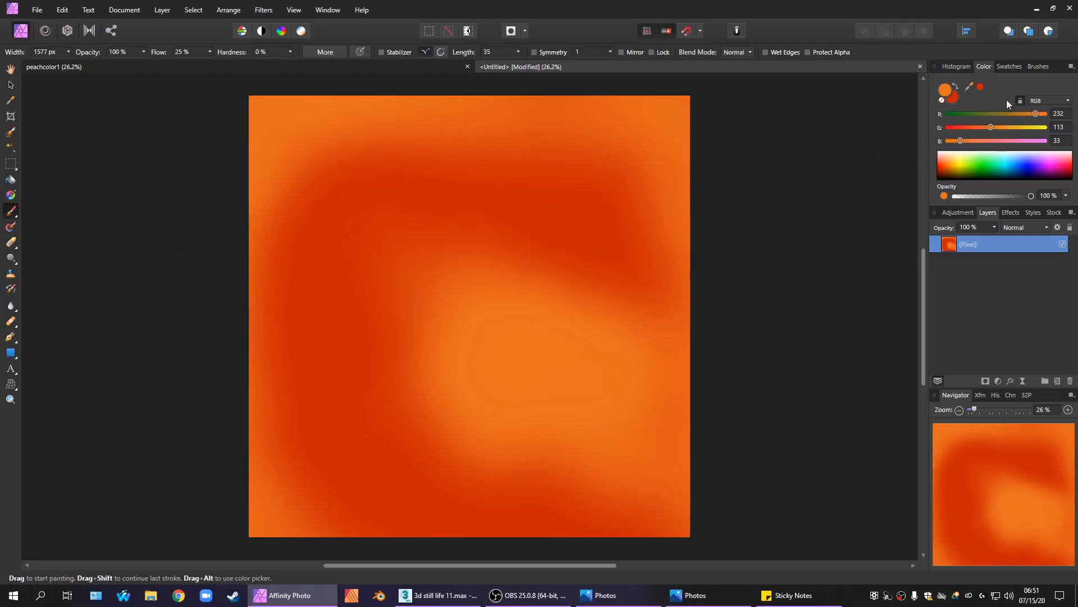
pyautogui.click(1038, 67)
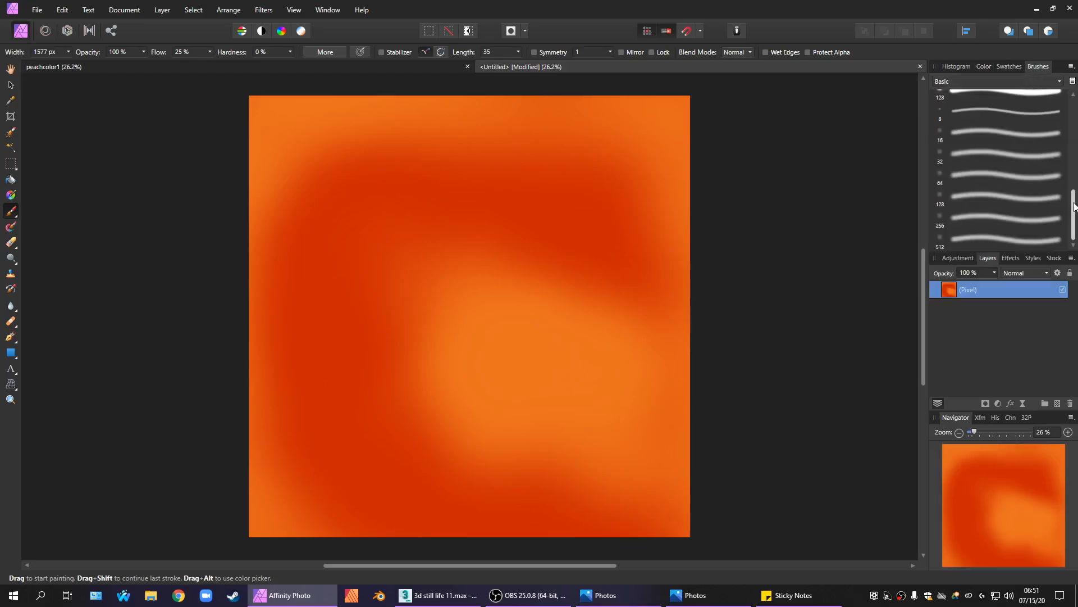
pyautogui.click(1039, 80)
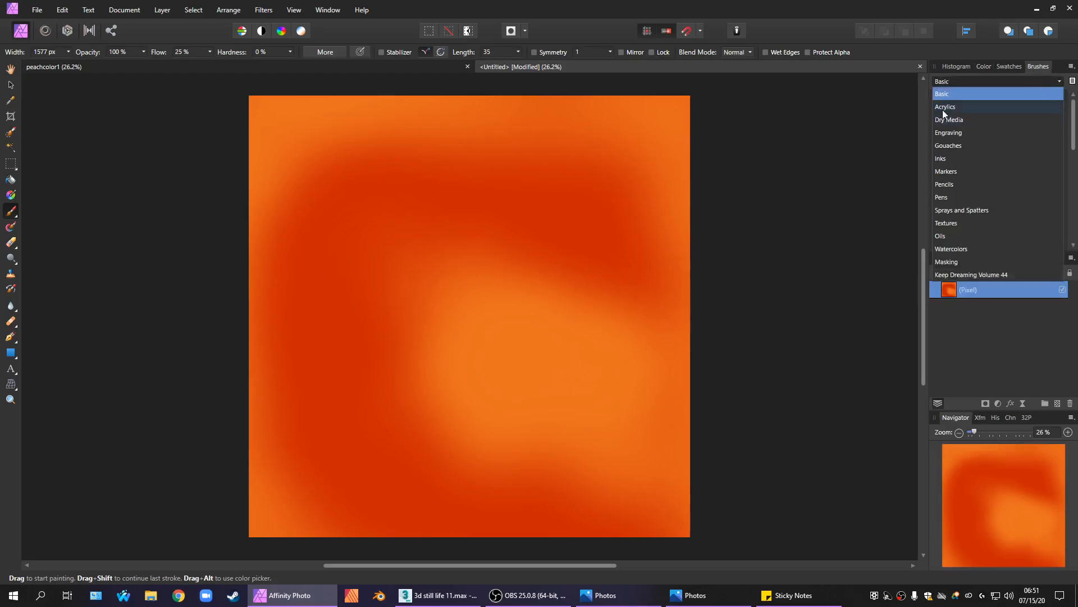
pyautogui.click(956, 275)
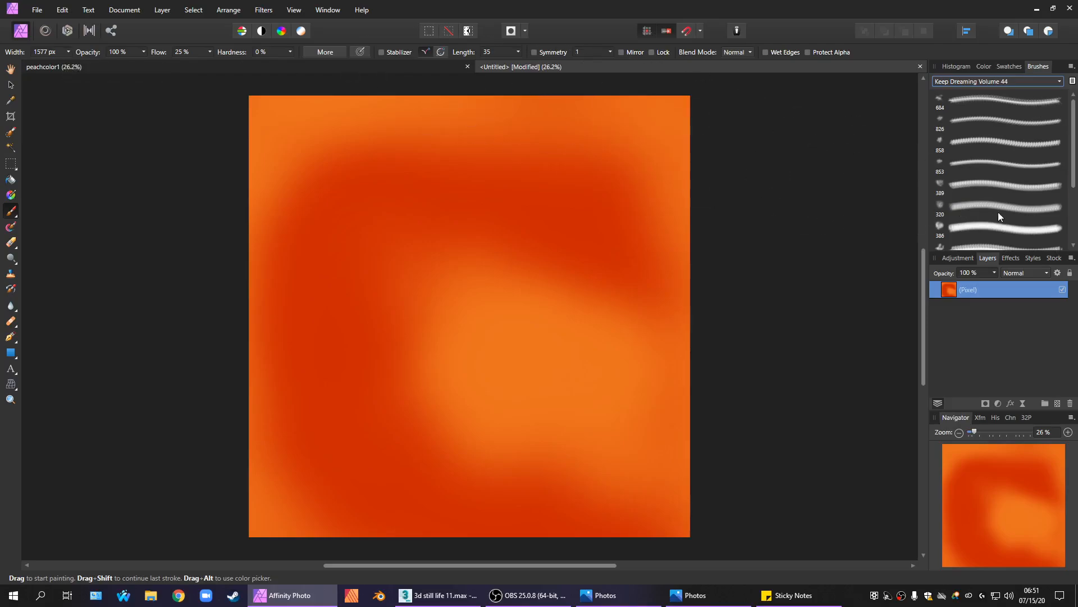
pyautogui.moveTo(1071, 161); pyautogui.dragTo(1070, 187)
pyautogui.click(1000, 180)
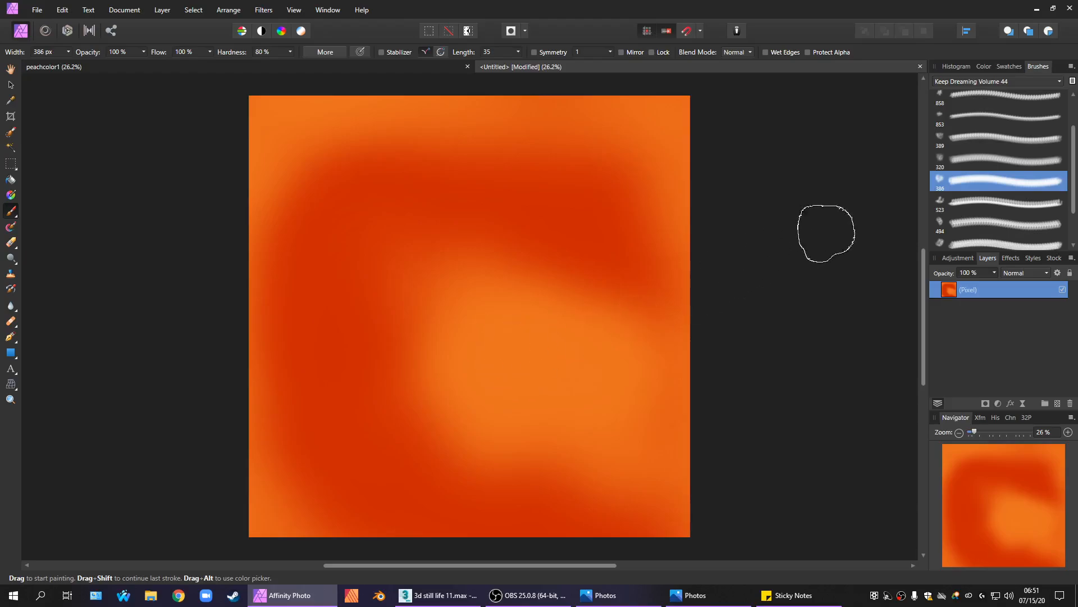
# Swap the painting colour from orange to red and try a single dab of the textured brush on the orange area.
pyautogui.click(982, 66)
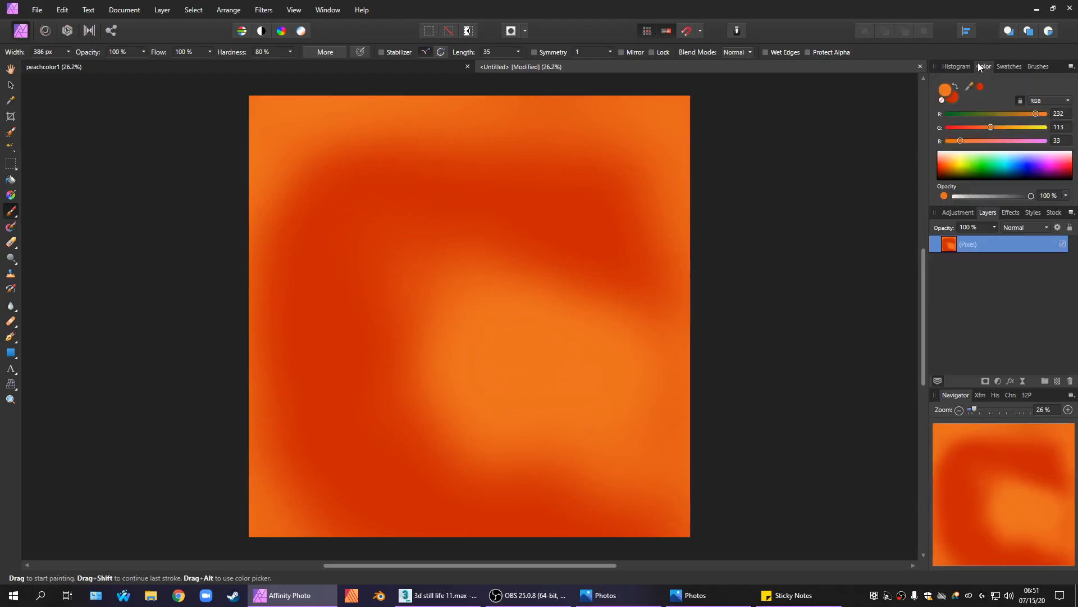
pyautogui.click(955, 86)
pyautogui.click(527, 386)
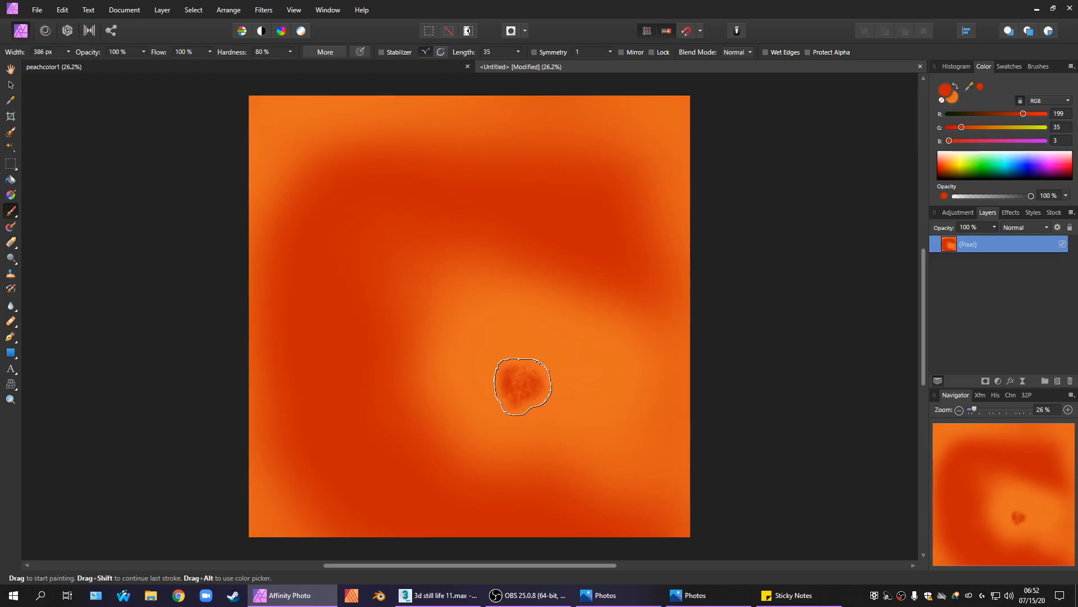
# Increase the brush width to 1406 px and try a single textured red dab on the orange area.
pyautogui.click(69, 51)
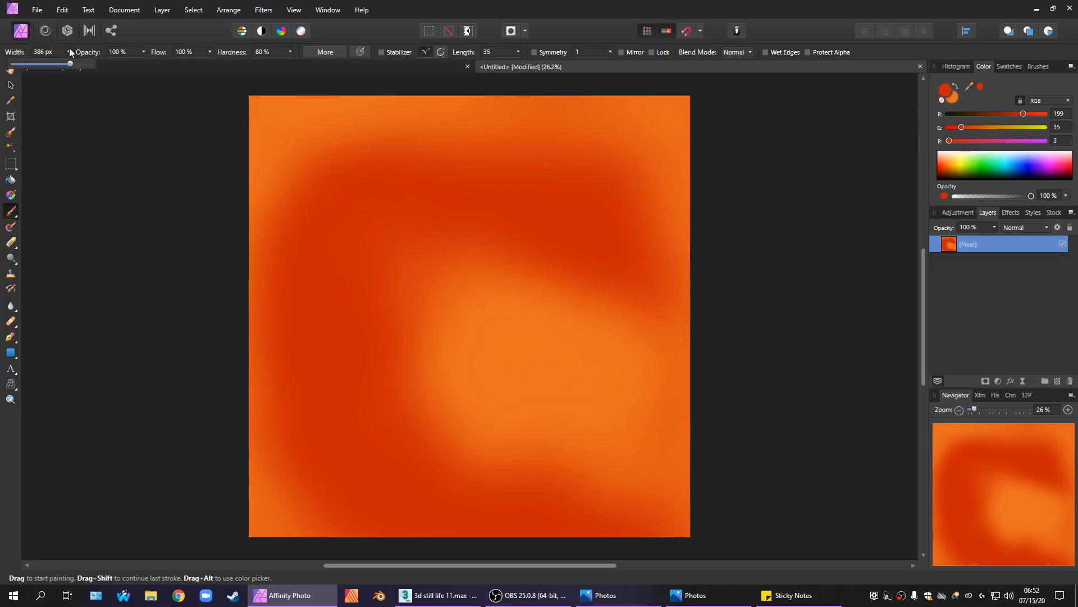
pyautogui.click(187, 316)
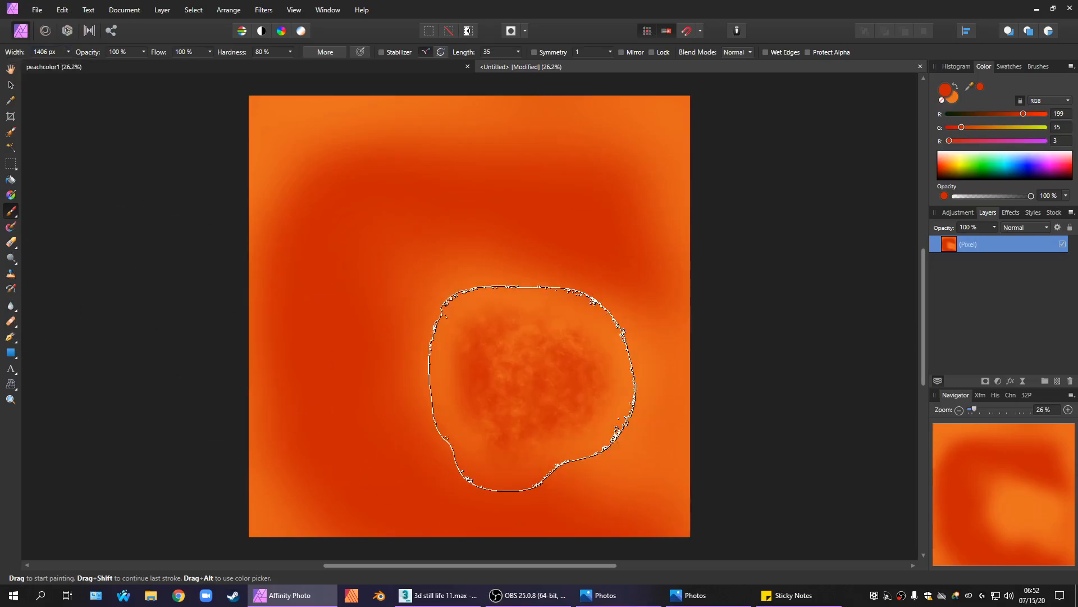
pyautogui.click(524, 390)
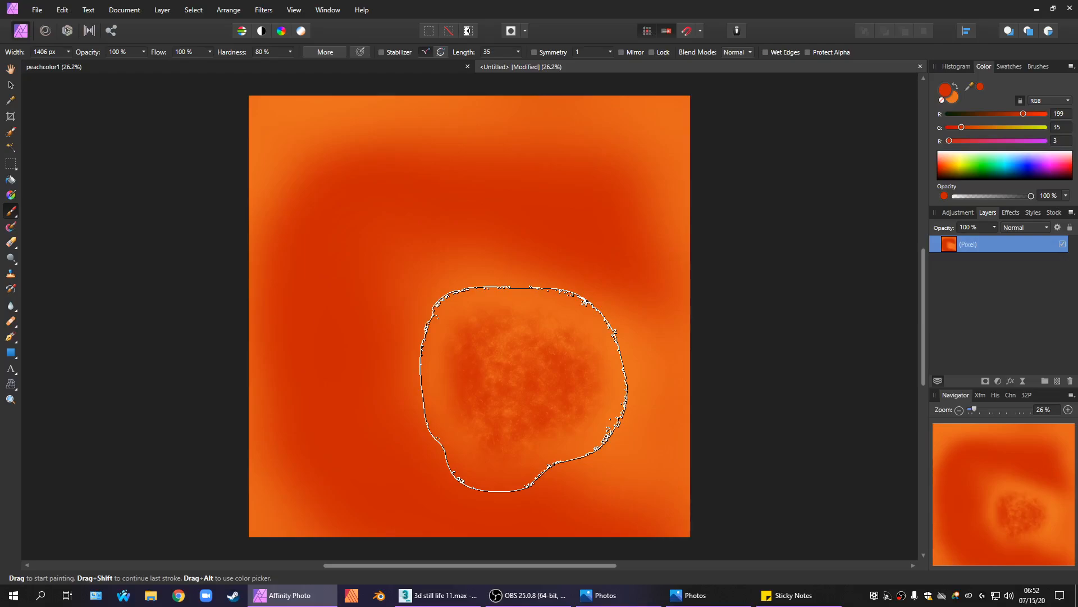
pyautogui.hotkey('ctrl', 'z')
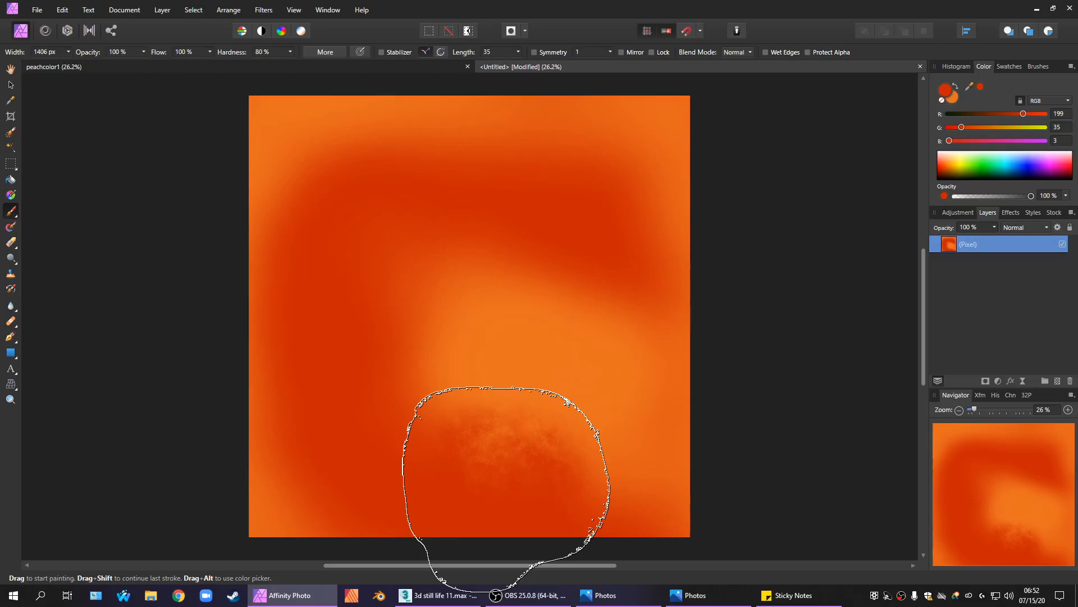
# Stamp textured red dabs along the lower and upper-left edges of the orange patch and at the texture's upper-left, lower-left and upper-right corners.
pyautogui.click(504, 489)
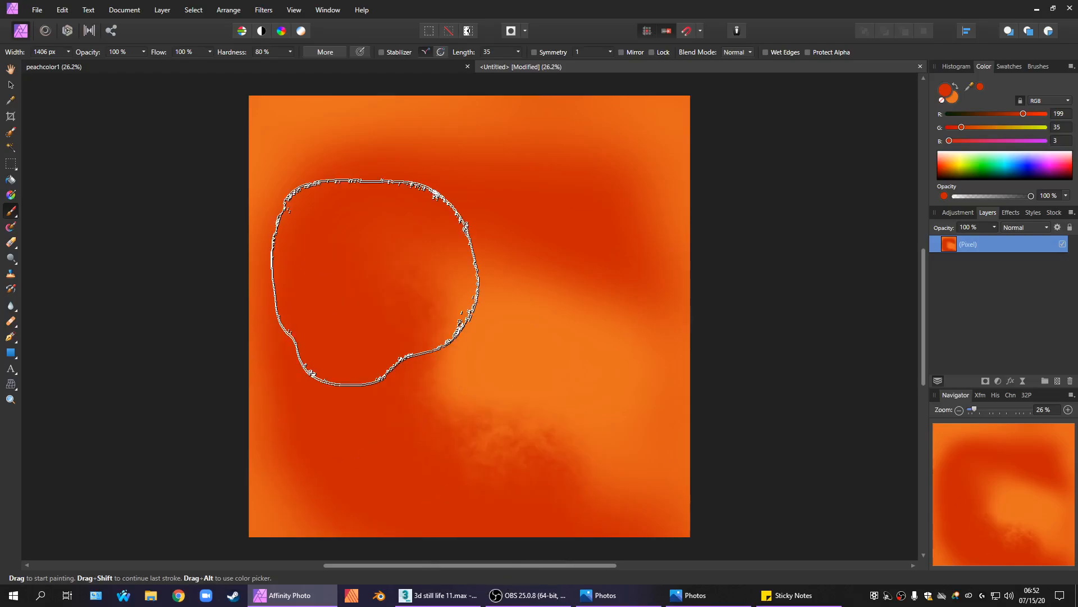
pyautogui.click(375, 282)
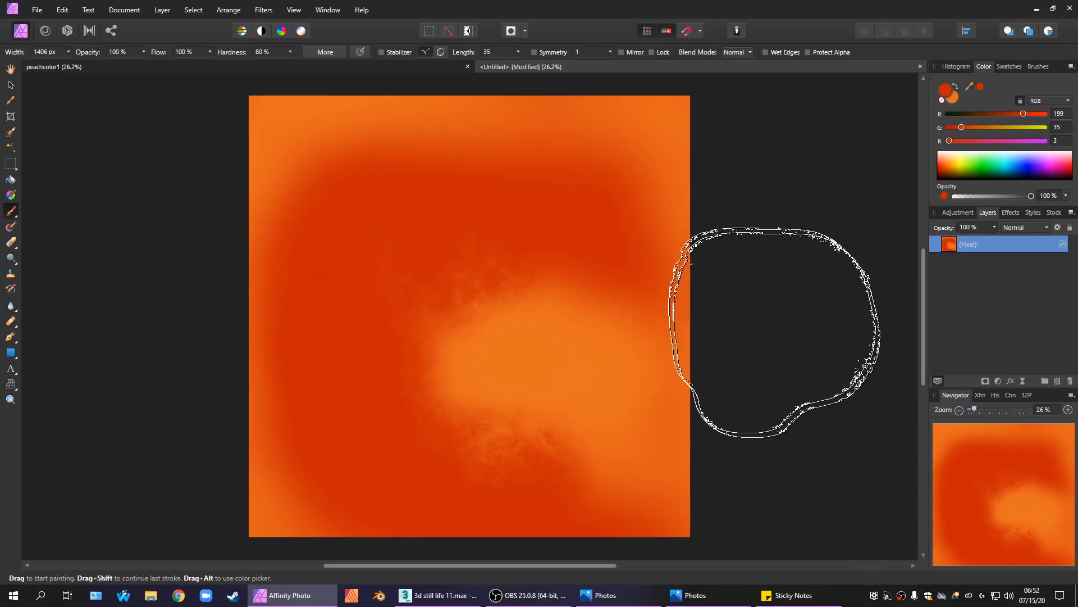
pyautogui.click(342, 200)
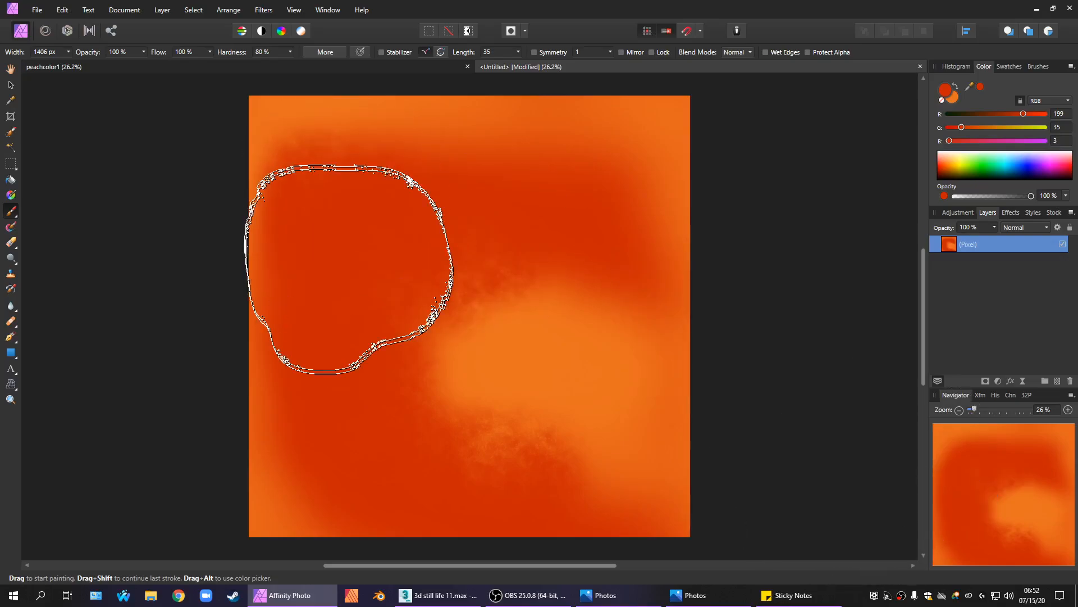
pyautogui.click(349, 457)
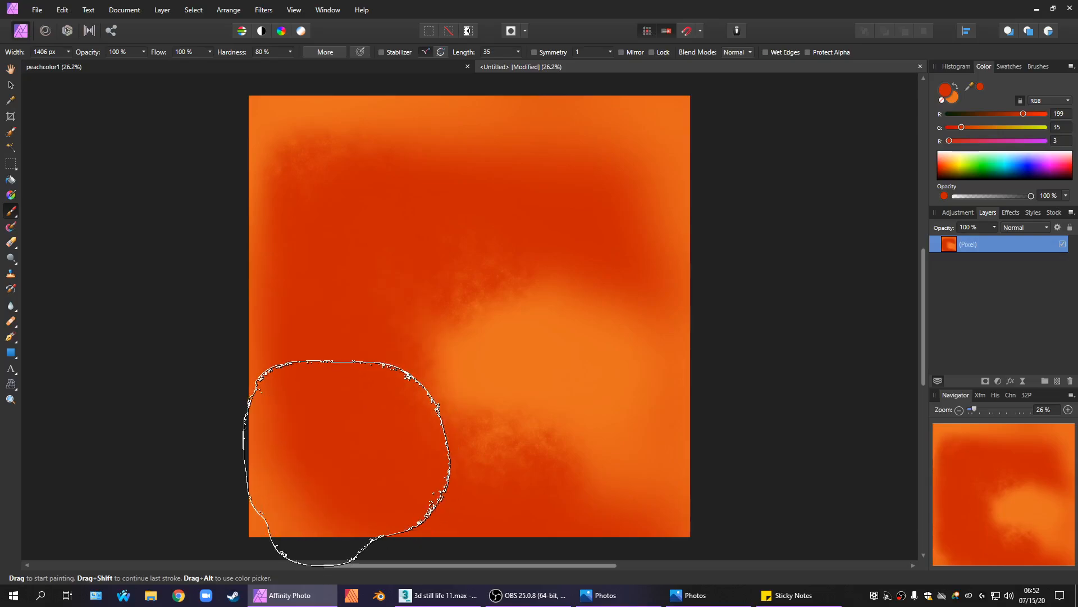
pyautogui.click(621, 211)
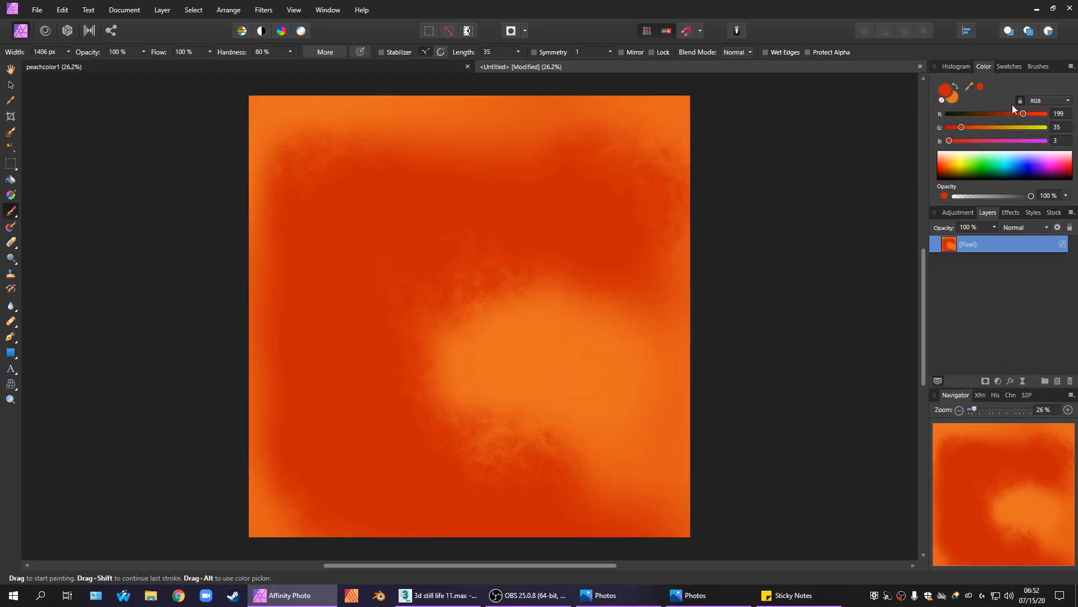
# Darken the painting colour by lowering its red value to 114 and try a stroke across the lower-left red area.
pyautogui.click(989, 114)
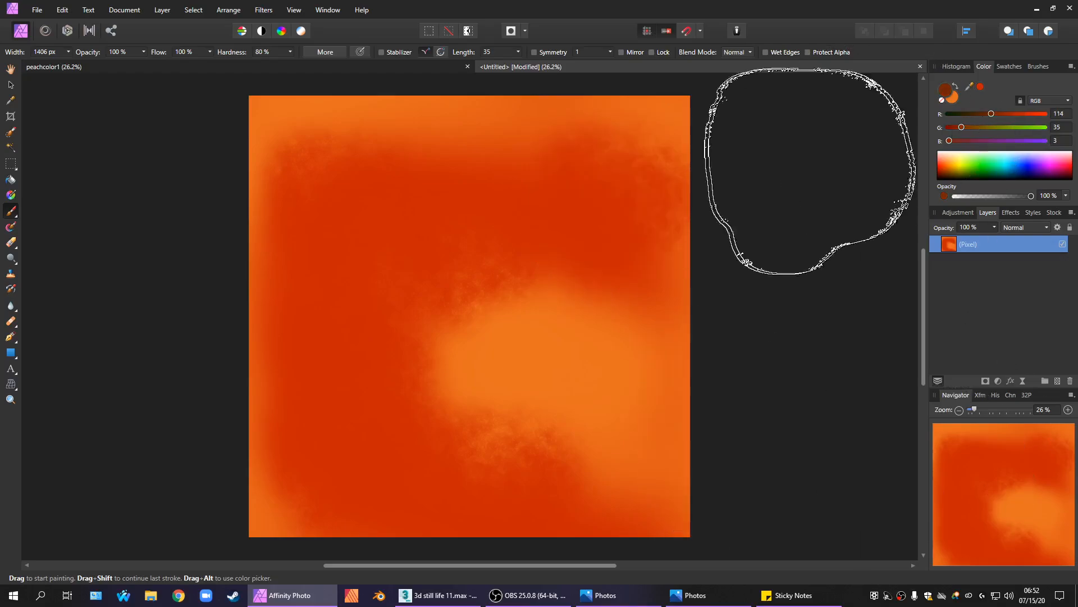
pyautogui.moveTo(281, 404)
pyautogui.mouseDown()
pyautogui.moveTo(412, 477)
pyautogui.moveTo(445, 506)
pyautogui.moveTo(440, 523)
pyautogui.mouseUp()
pyautogui.hotkey('ctrl', 'z')
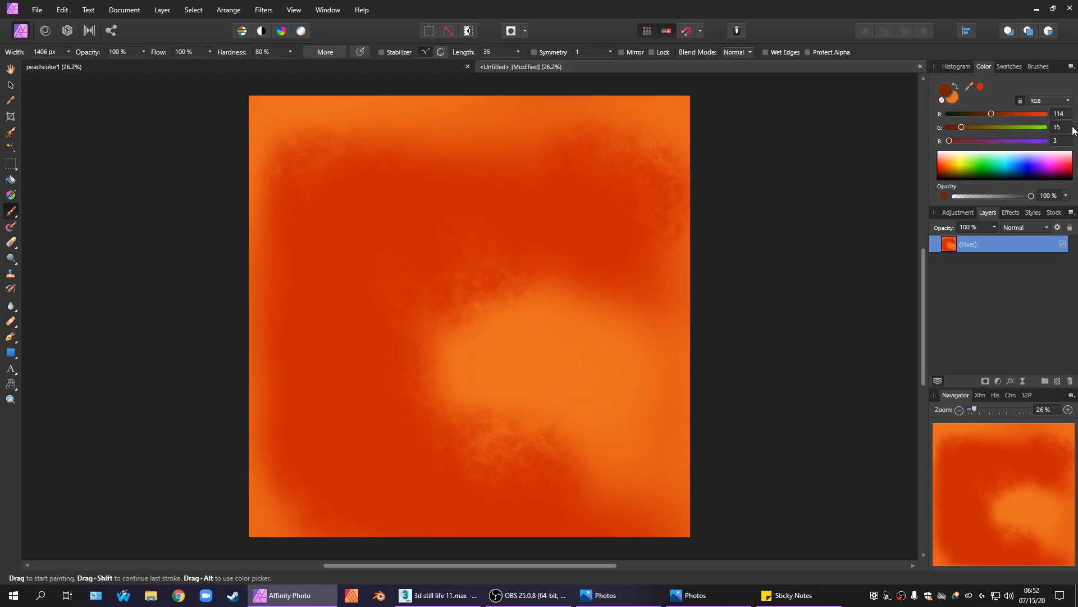
# Switch the colour sliders from RGB to the HSL model.
pyautogui.click(1054, 103)
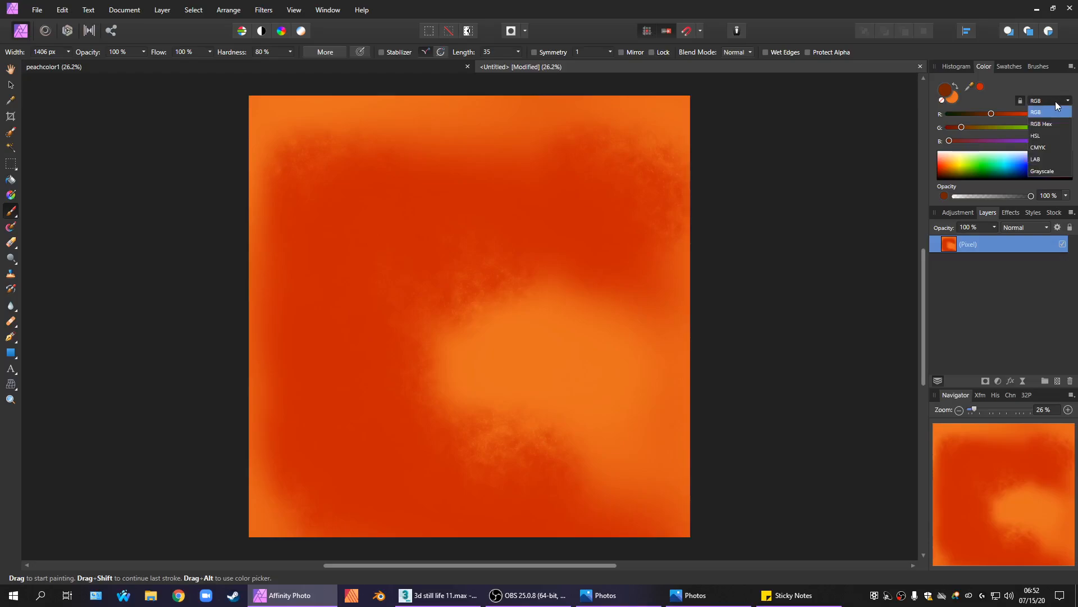
pyautogui.click(1056, 127)
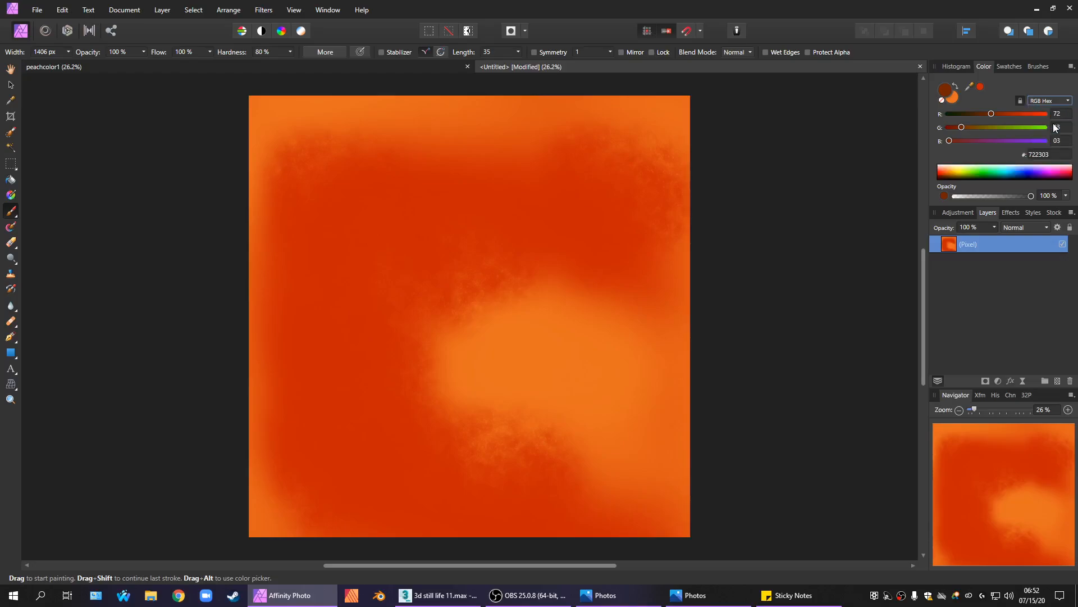
pyautogui.click(1059, 106)
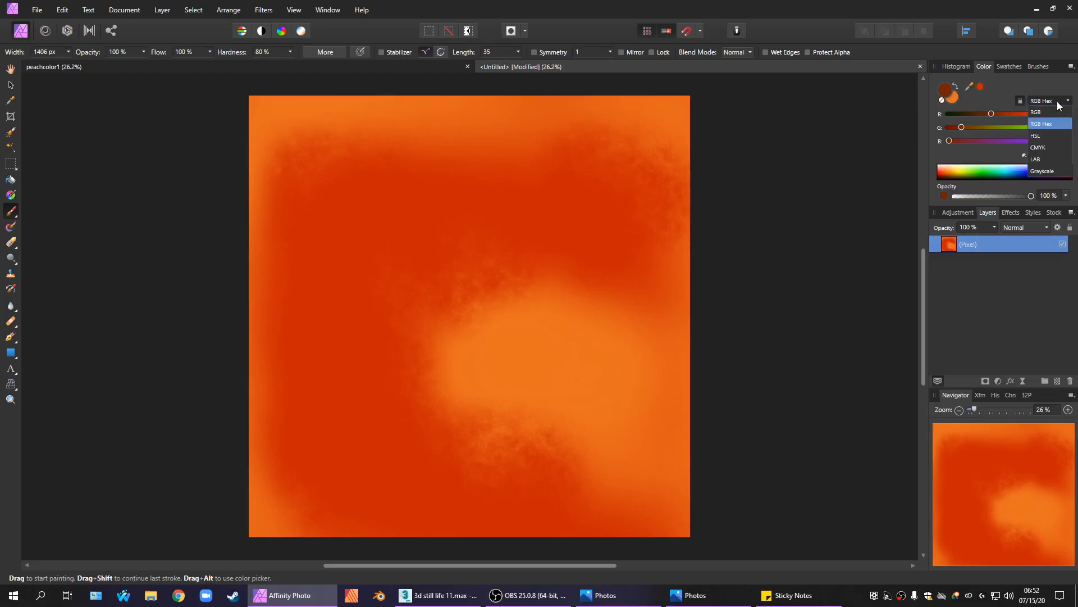
pyautogui.click(1047, 137)
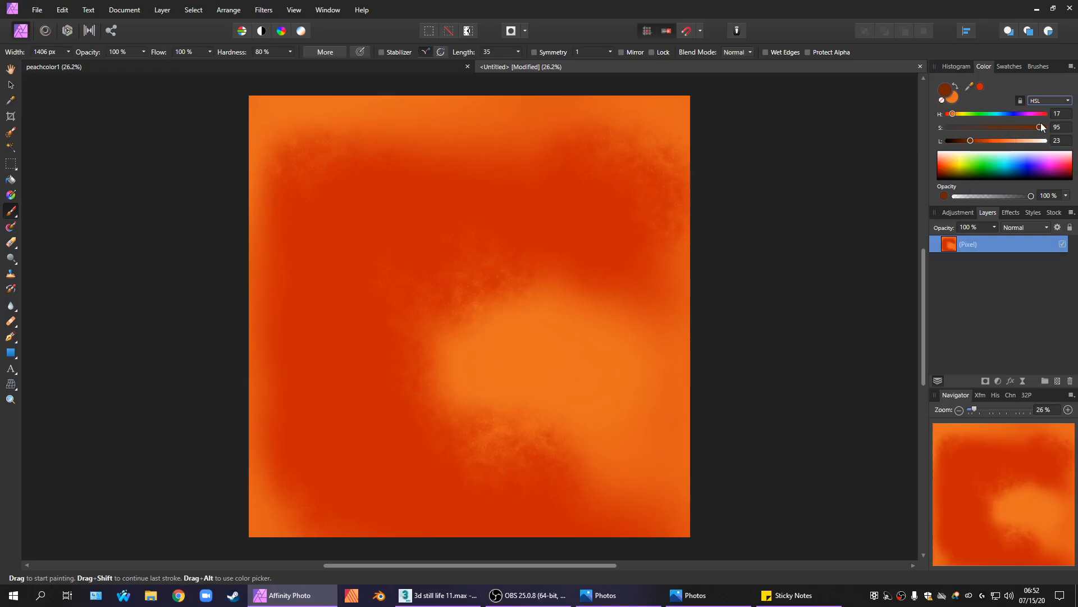
# Set the painting colour's saturation to 100 and lightness to 31, and try a brown dab on the red area.
pyautogui.moveTo(1036, 126); pyautogui.dragTo(1046, 127)
pyautogui.click(979, 141)
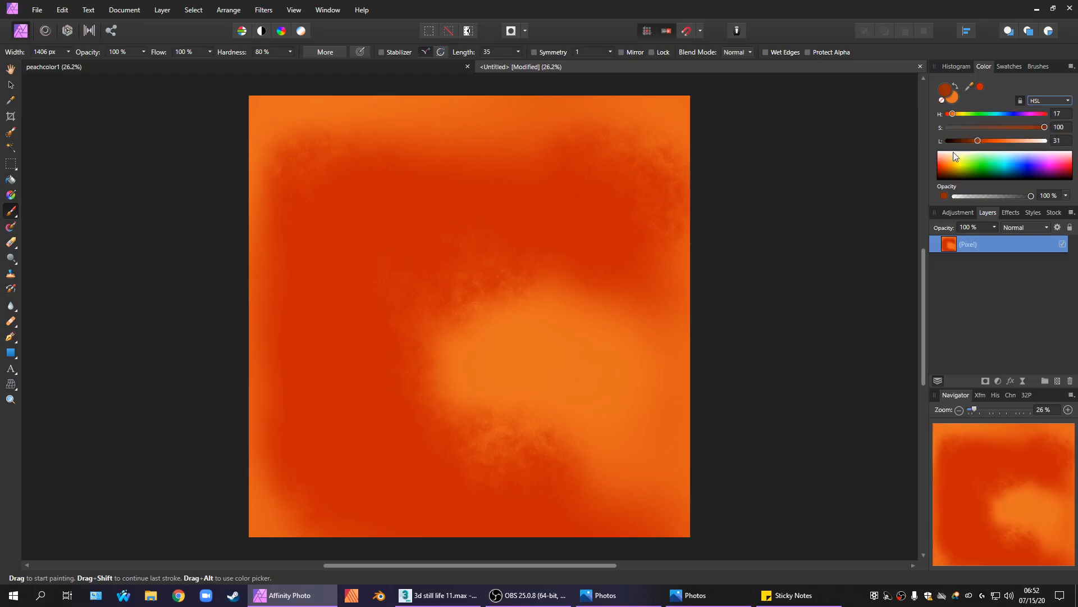
pyautogui.moveTo(601, 241)
pyautogui.mouseDown()
pyautogui.moveTo(486, 376)
pyautogui.moveTo(464, 452)
pyautogui.mouseUp()
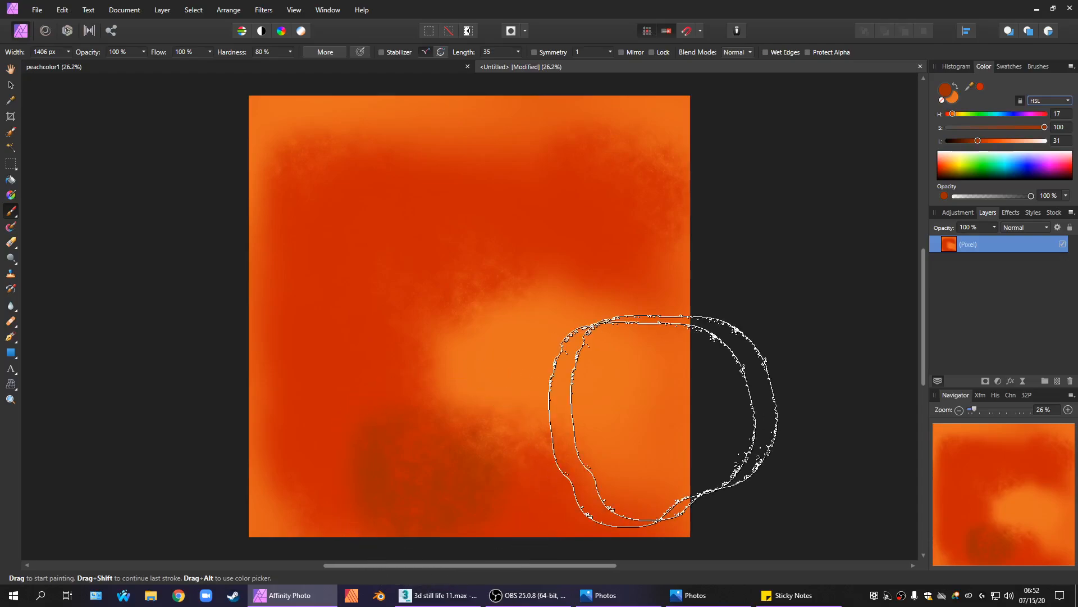
pyautogui.hotkey('ctrl', 'z')
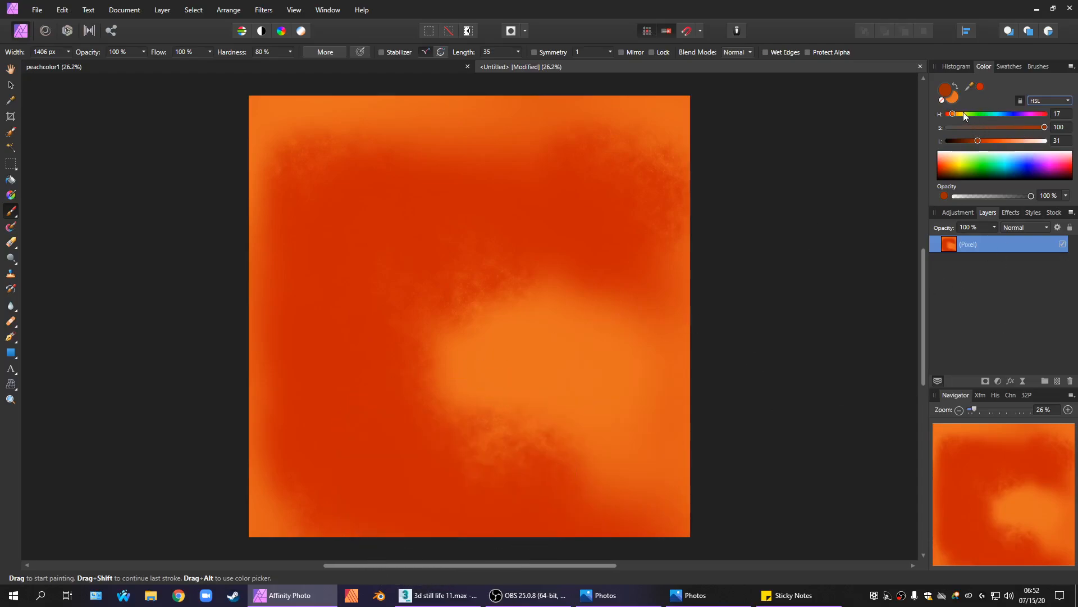
# Set the painting colour to hue 2 and lightness 22, and try a dark red dab on the lower-left area.
pyautogui.moveTo(951, 113); pyautogui.dragTo(948, 114)
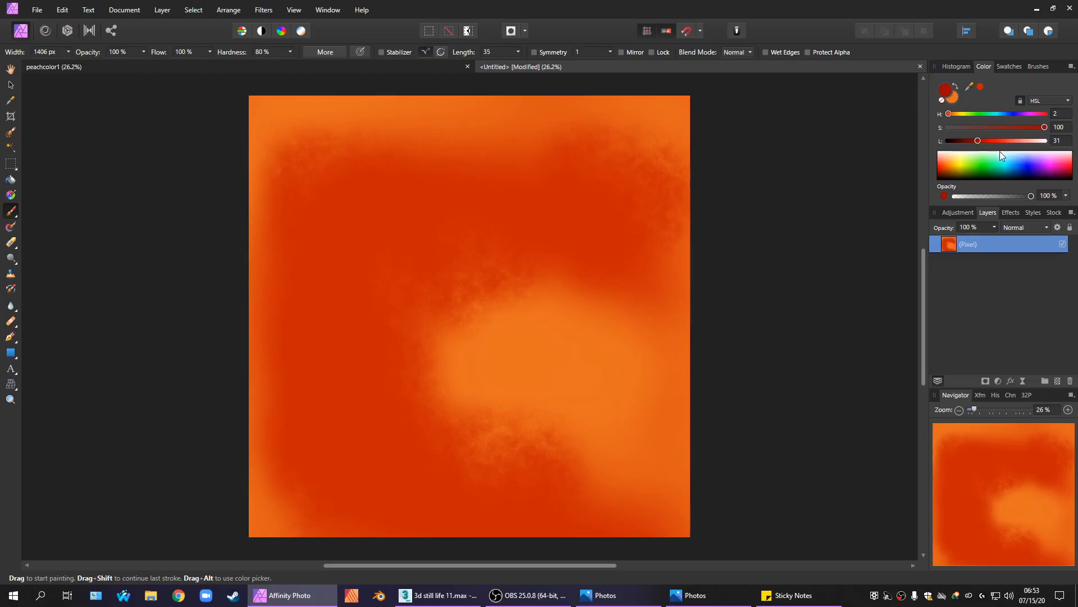
pyautogui.click(986, 140)
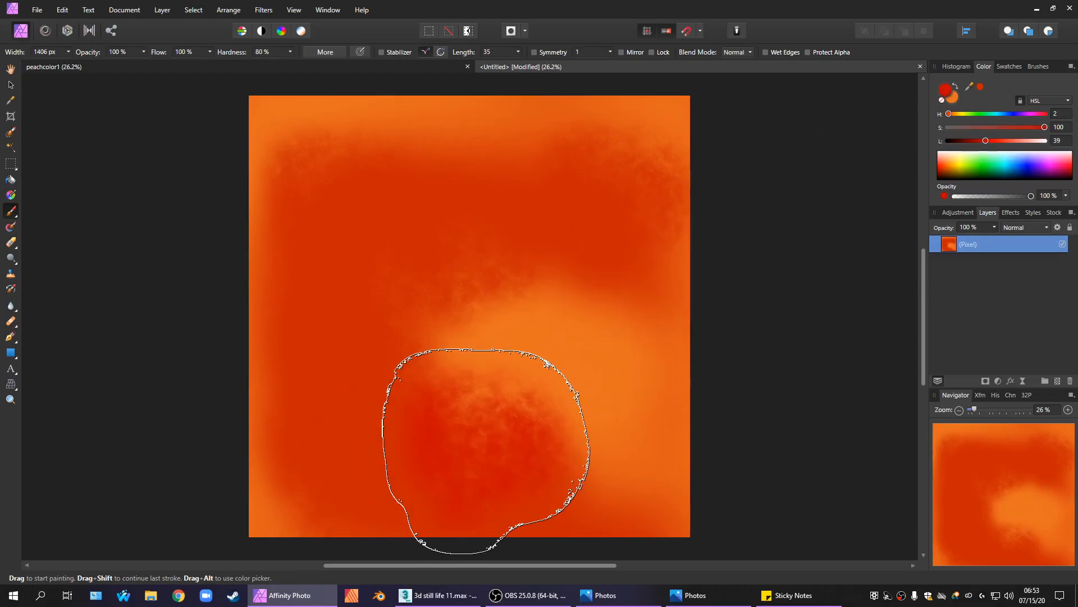
pyautogui.click(968, 140)
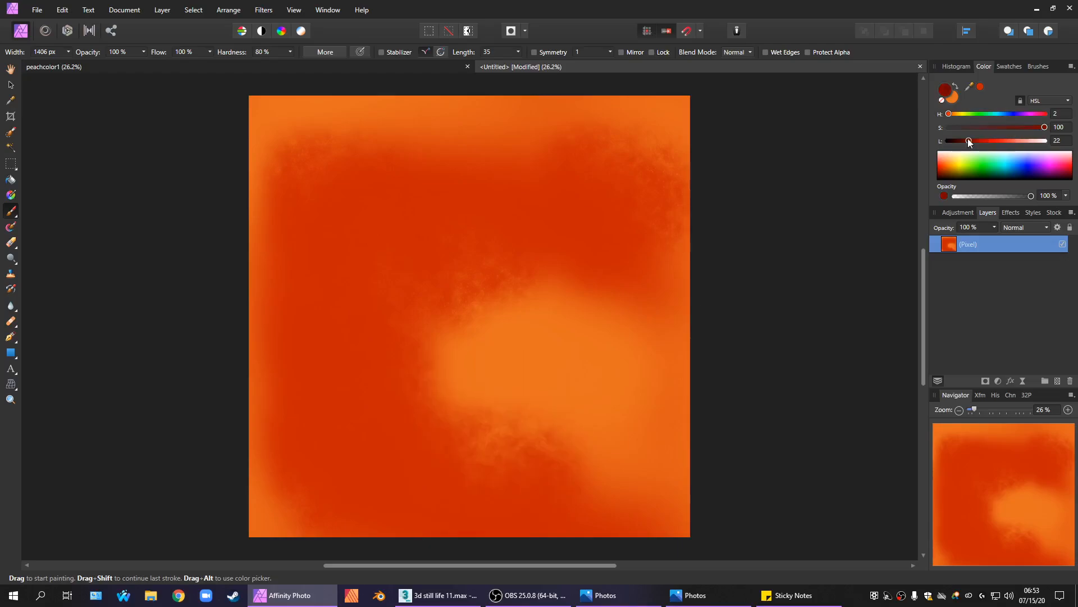
pyautogui.moveTo(386, 494); pyautogui.dragTo(378, 460)
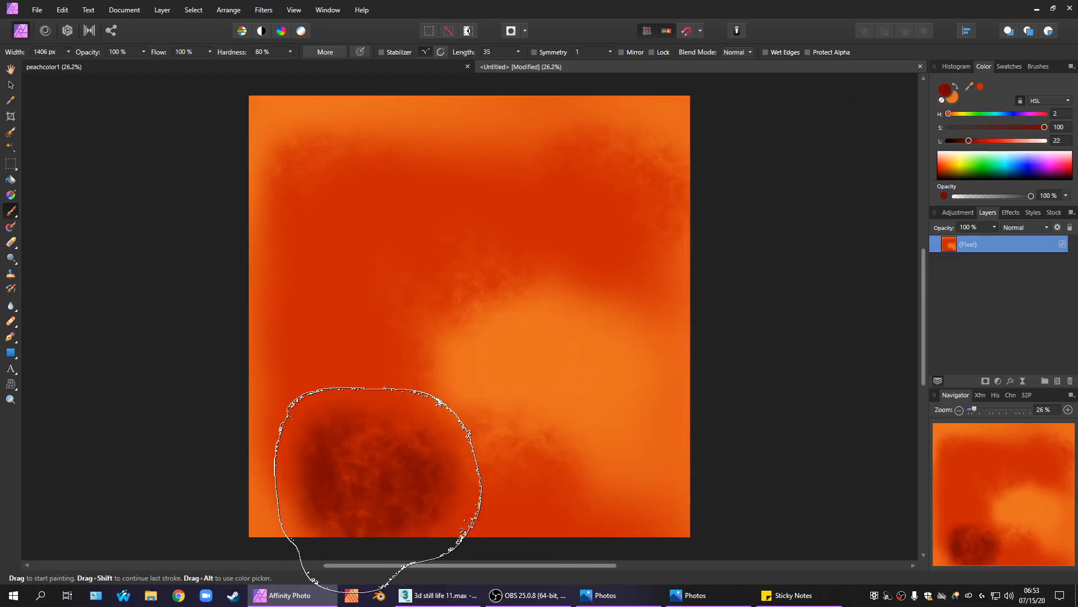
# Lower the brush opacity to 35% and paint dark red mottling down the left side of the red area.
pyautogui.click(143, 52)
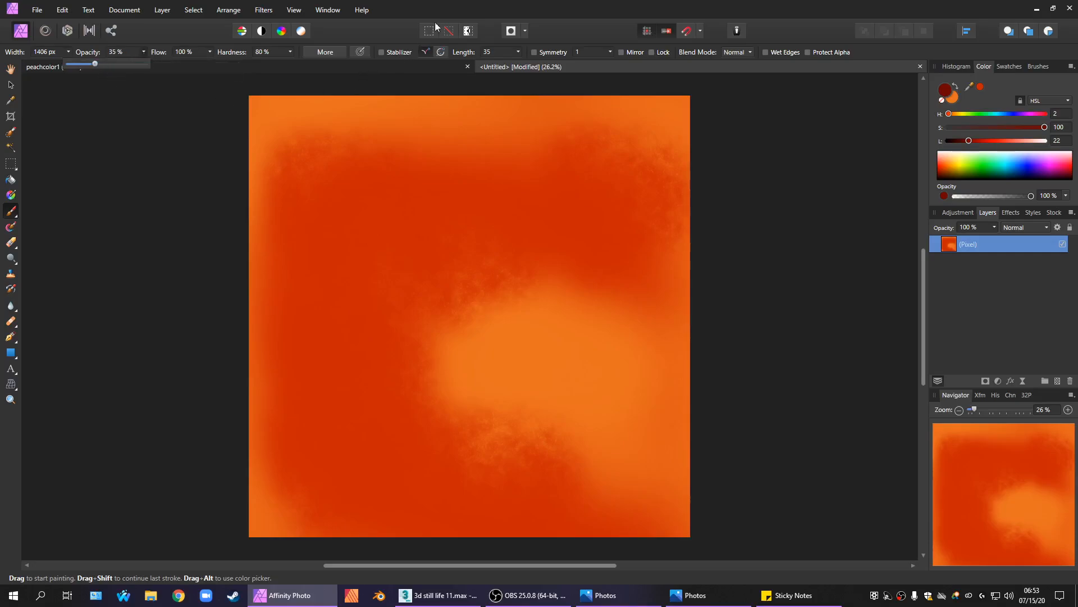
pyautogui.moveTo(349, 264)
pyautogui.mouseDown()
pyautogui.moveTo(361, 277)
pyautogui.moveTo(385, 229)
pyautogui.moveTo(415, 232)
pyautogui.moveTo(352, 264)
pyautogui.mouseUp()
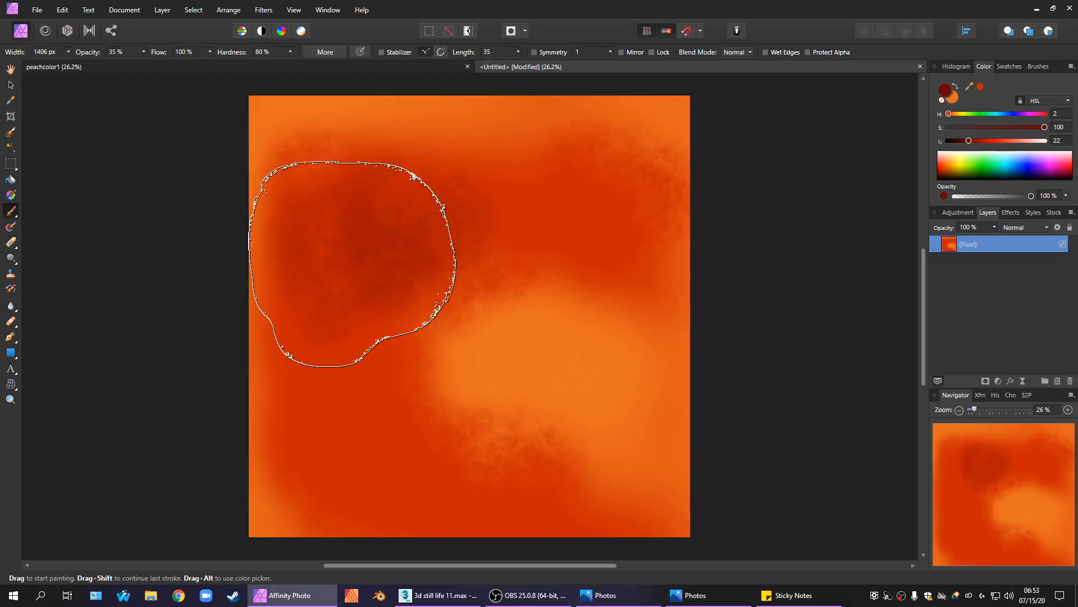
pyautogui.moveTo(352, 264); pyautogui.dragTo(362, 337)
pyautogui.moveTo(693, 549); pyautogui.dragTo(692, 547)
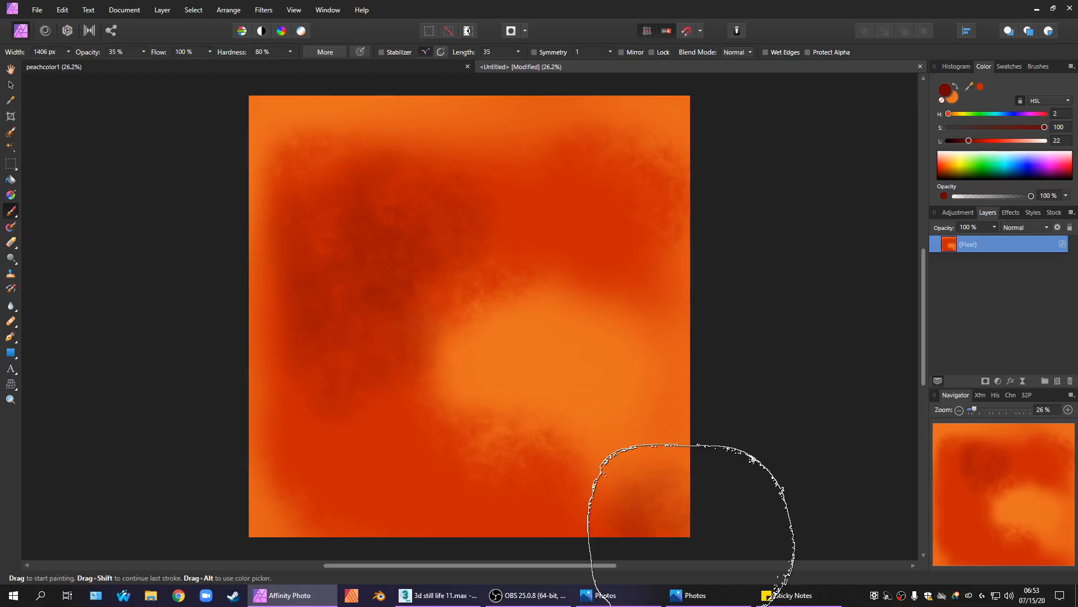
pyautogui.hotkey('ctrl', 'z')
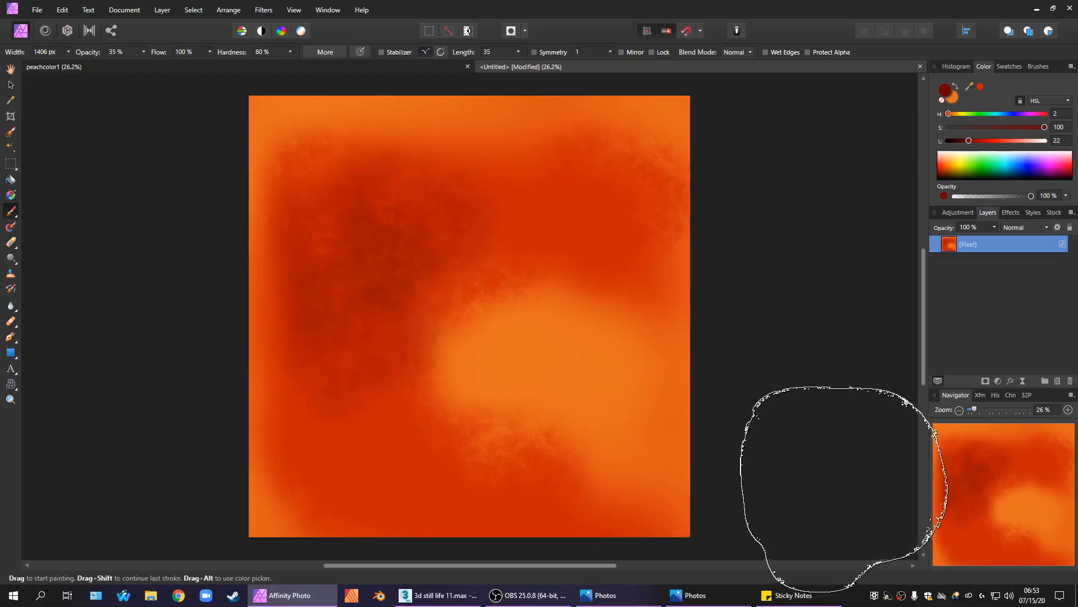
pyautogui.moveTo(584, 379)
pyautogui.mouseDown()
pyautogui.moveTo(439, 364)
pyautogui.moveTo(349, 421)
pyautogui.moveTo(368, 421)
pyautogui.moveTo(349, 433)
pyautogui.mouseUp()
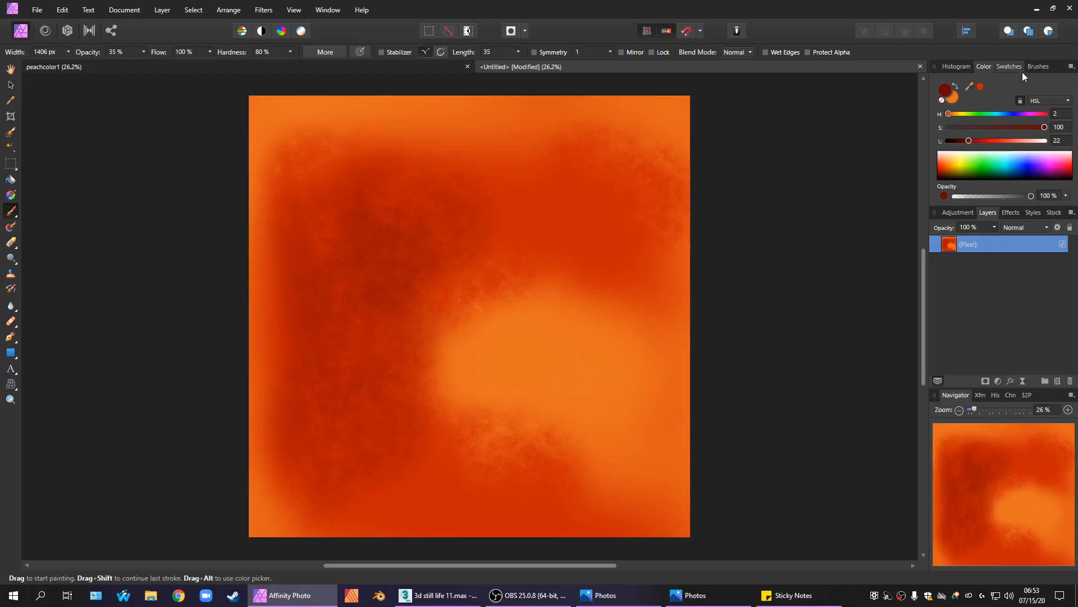
# Choose a speckled 200 px brush from the Sprays and Spatters brush set.
pyautogui.click(1037, 66)
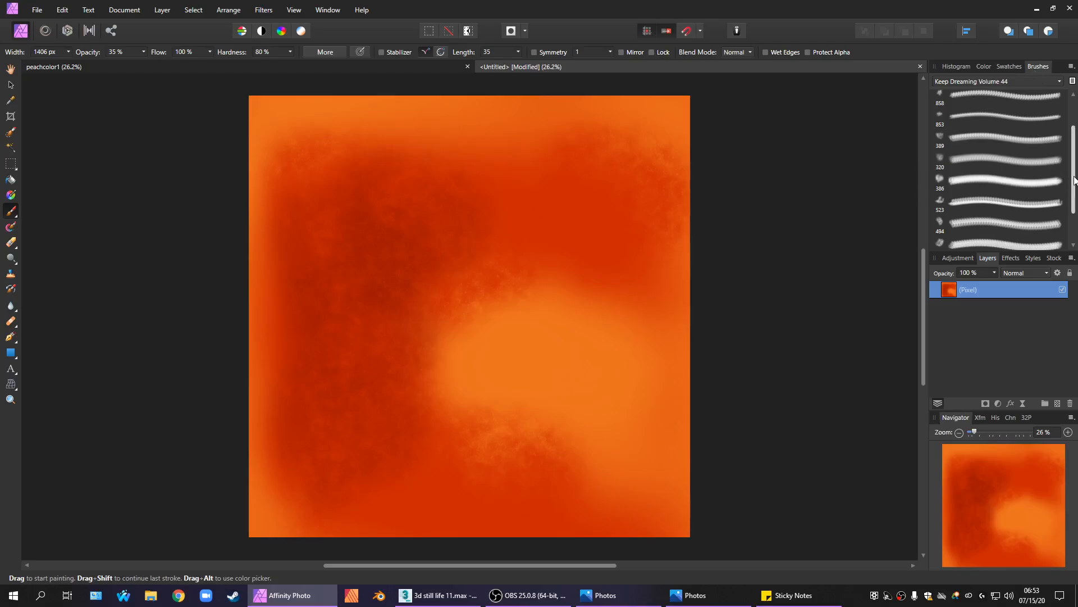
pyautogui.moveTo(1074, 216); pyautogui.dragTo(1074, 225)
pyautogui.click(1039, 83)
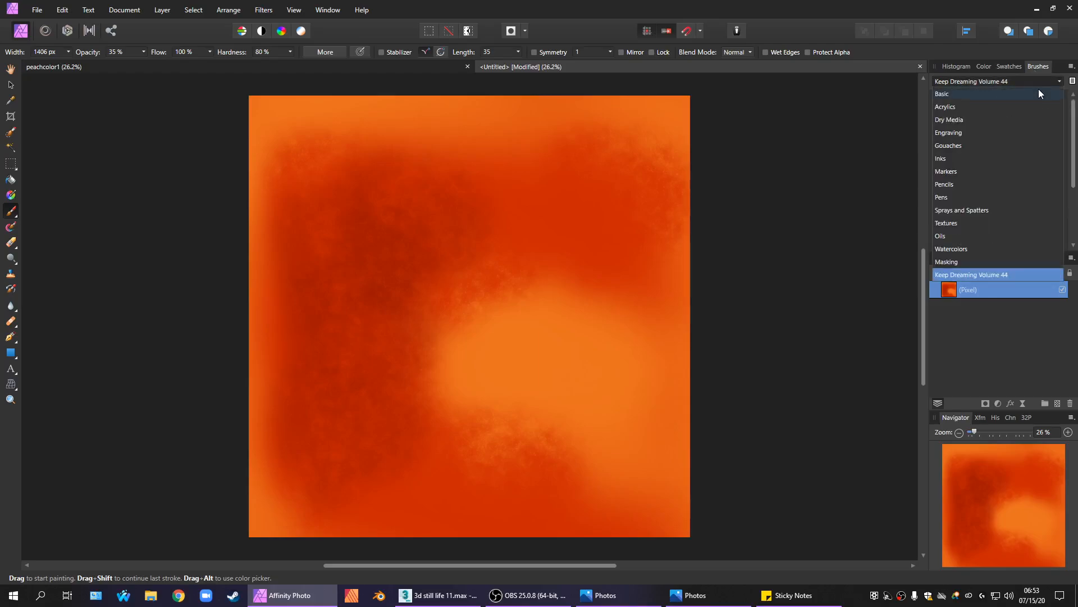
pyautogui.click(967, 209)
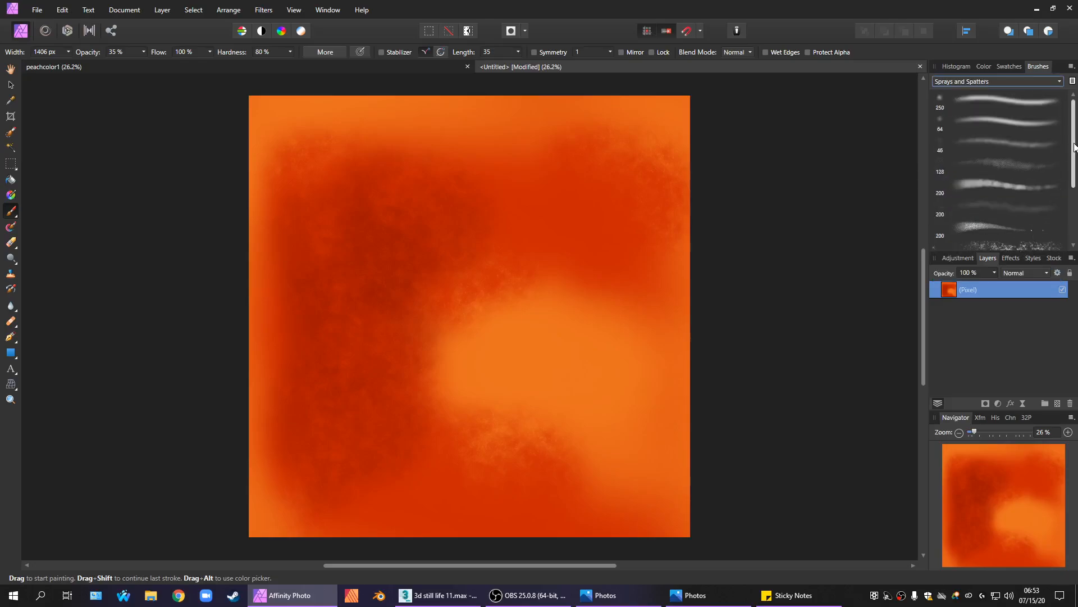
pyautogui.scroll(-2, 1073, 208)
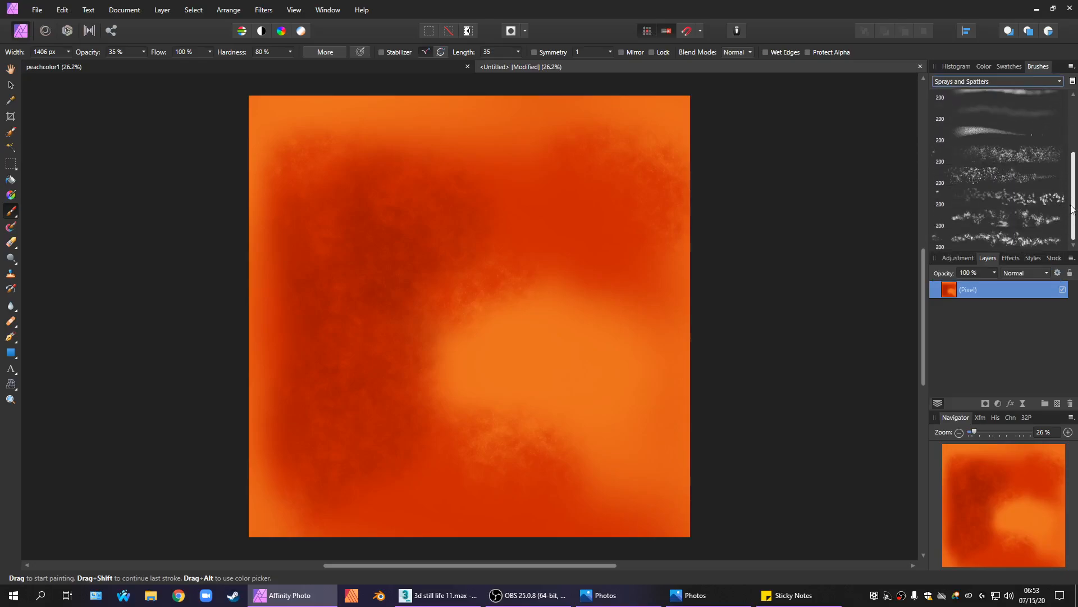
pyautogui.click(1008, 181)
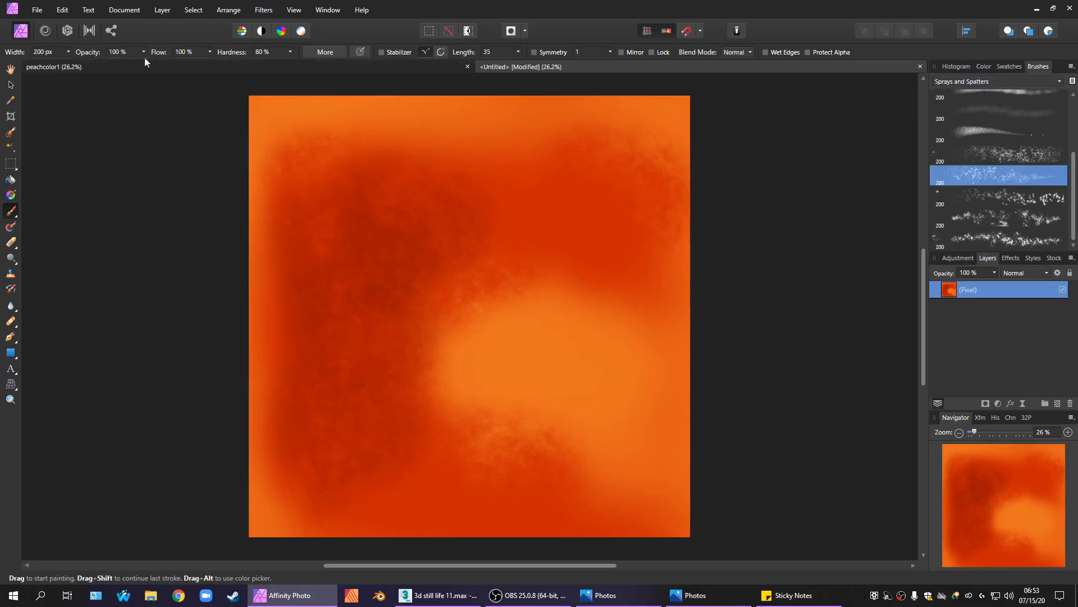
# Try the spatter brush at a width of 1235 px and reselect its 200 px preset.
pyautogui.click(68, 52)
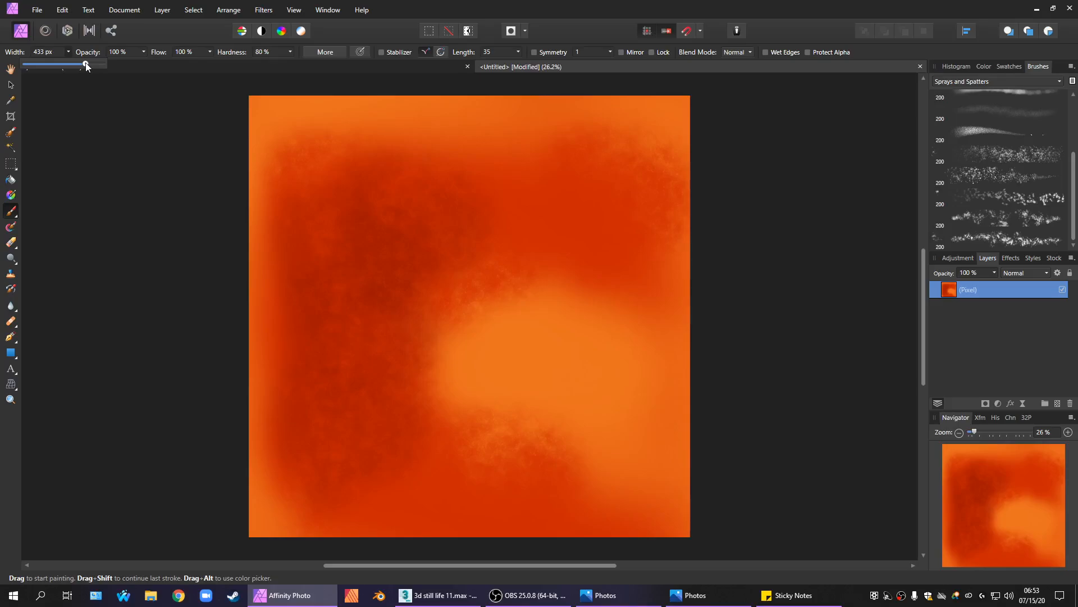
pyautogui.moveTo(86, 63); pyautogui.dragTo(94, 64)
pyautogui.click(805, 42)
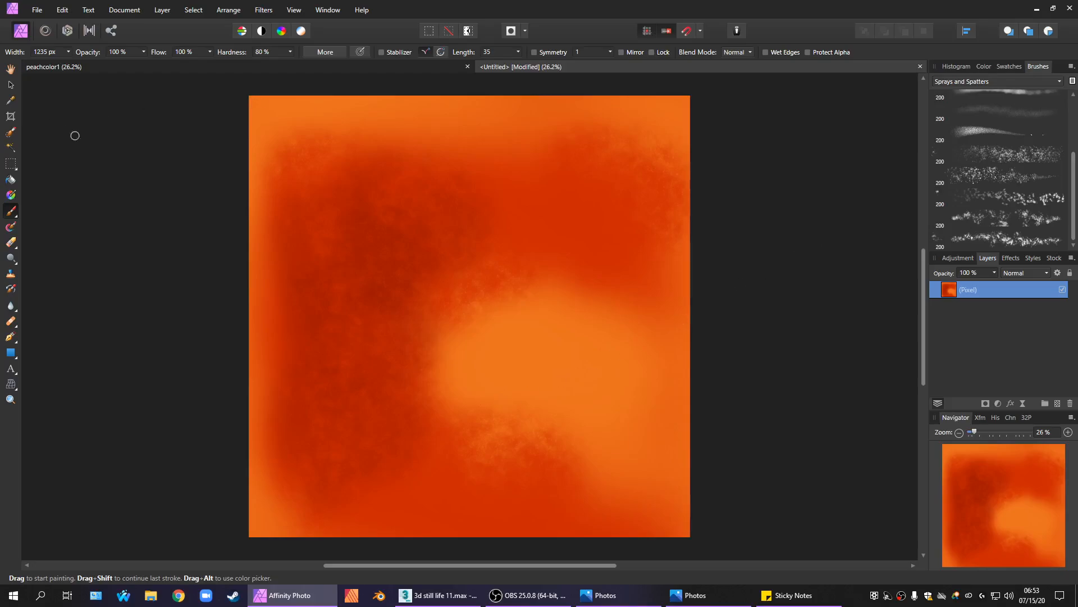
pyautogui.click(70, 52)
pyautogui.click(998, 182)
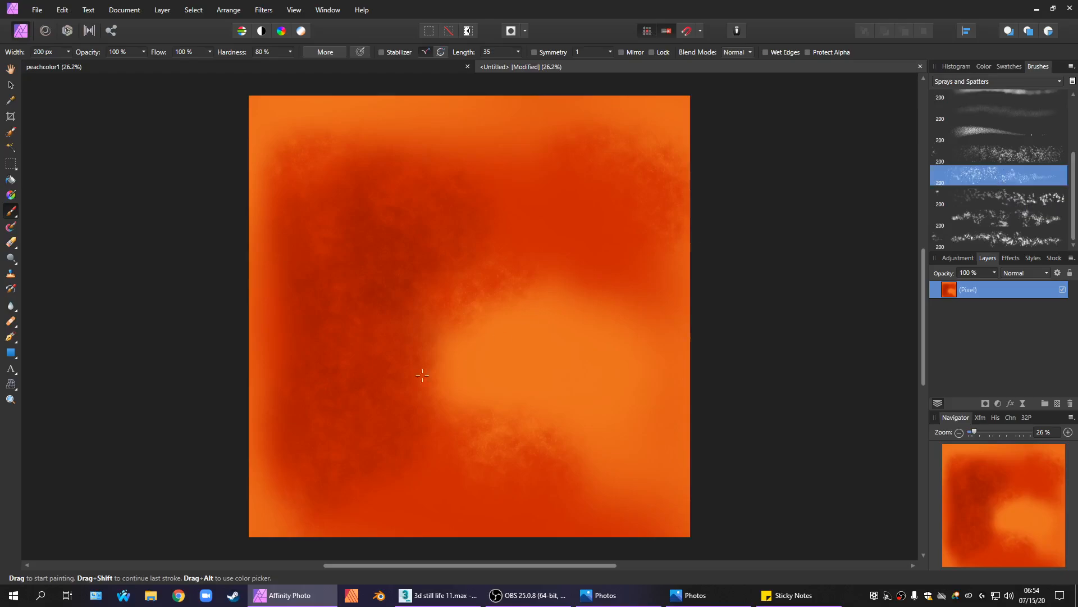
# Enlarge the spatter brush to 1235 px again.
pyautogui.click(66, 49)
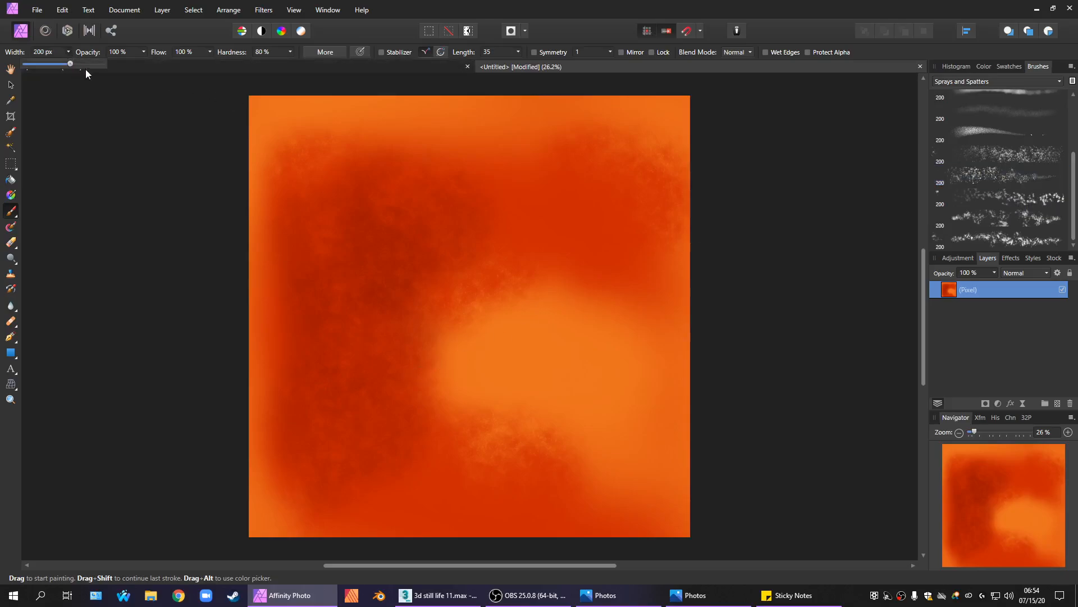
pyautogui.moveTo(85, 69); pyautogui.dragTo(94, 63)
pyautogui.moveTo(1075, 220); pyautogui.dragTo(1073, 141)
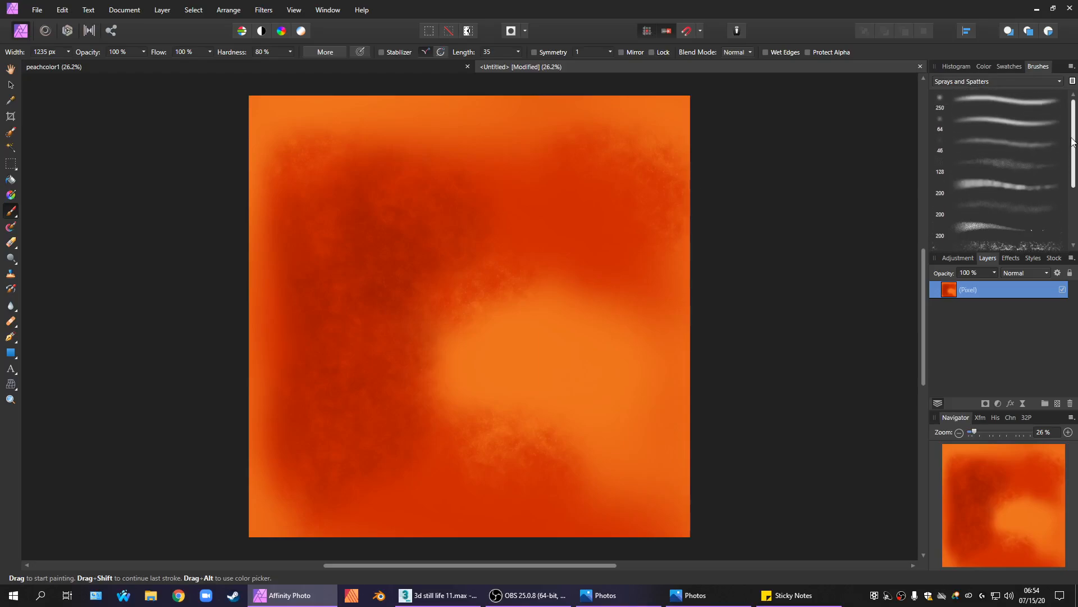
pyautogui.scroll(-4, 1049, 201)
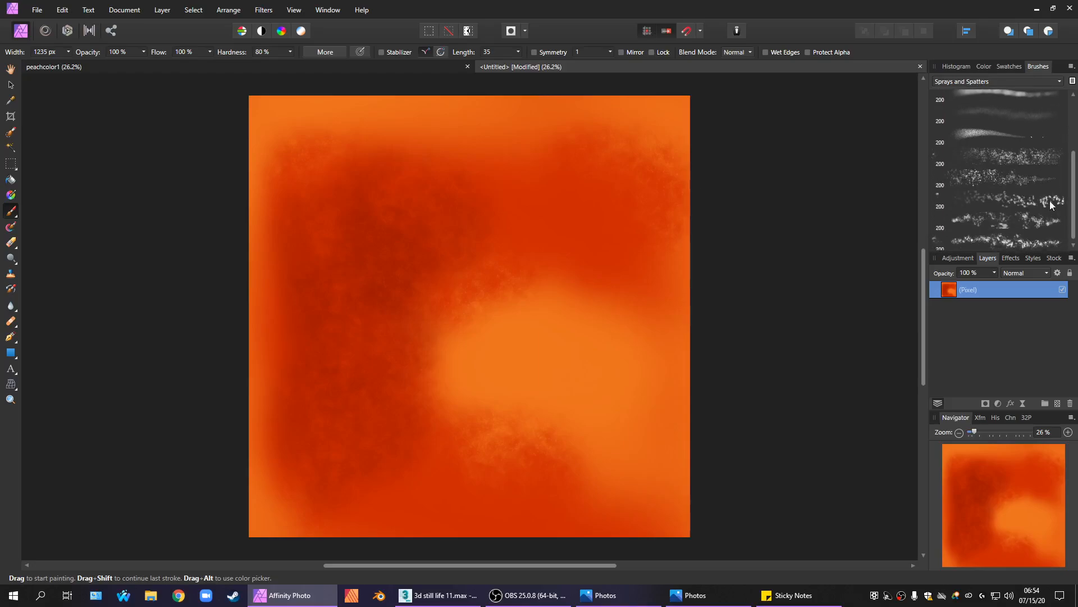
# Try the first fine spatter brush at 775 px with a dark red dab on the orange patch and undo it.
pyautogui.click(1027, 157)
pyautogui.hotkey('ctrl', 'z')
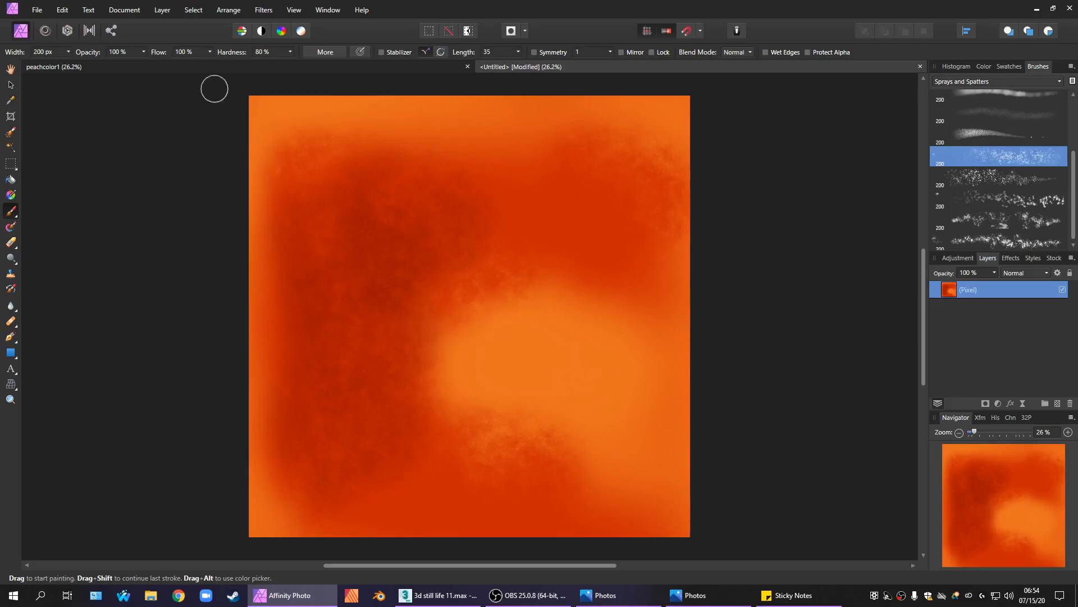
pyautogui.click(68, 52)
pyautogui.moveTo(68, 59); pyautogui.dragTo(92, 63)
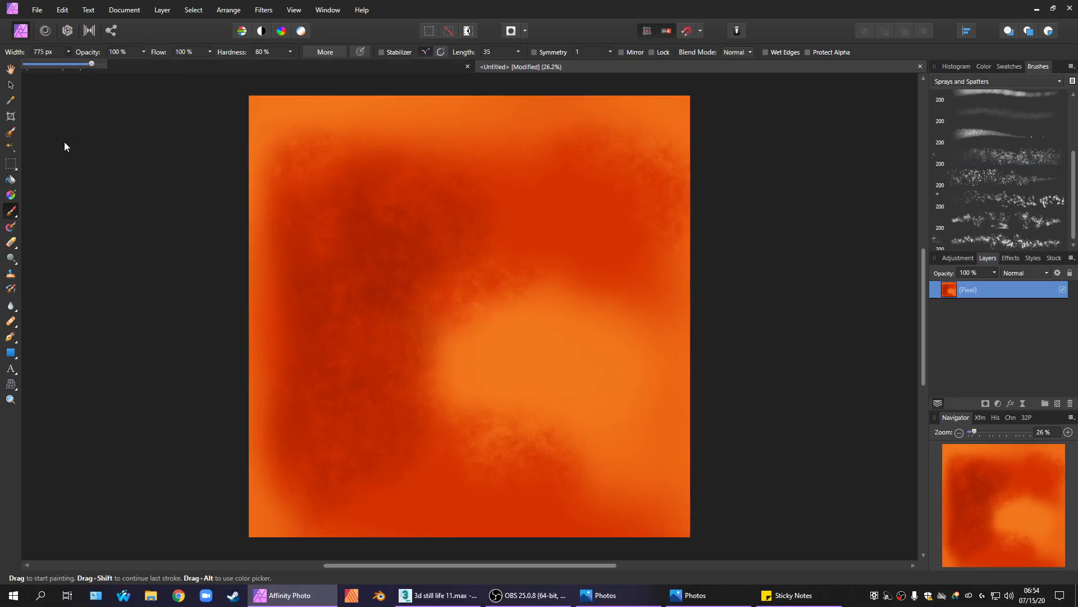
pyautogui.click(581, 413)
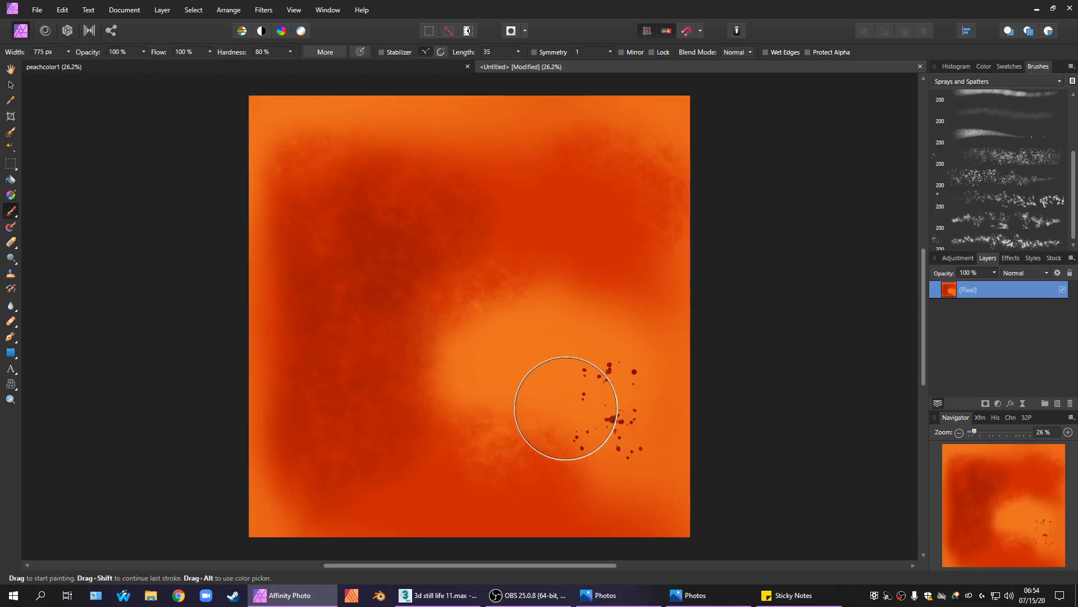
pyautogui.hotkey('ctrl', 'z')
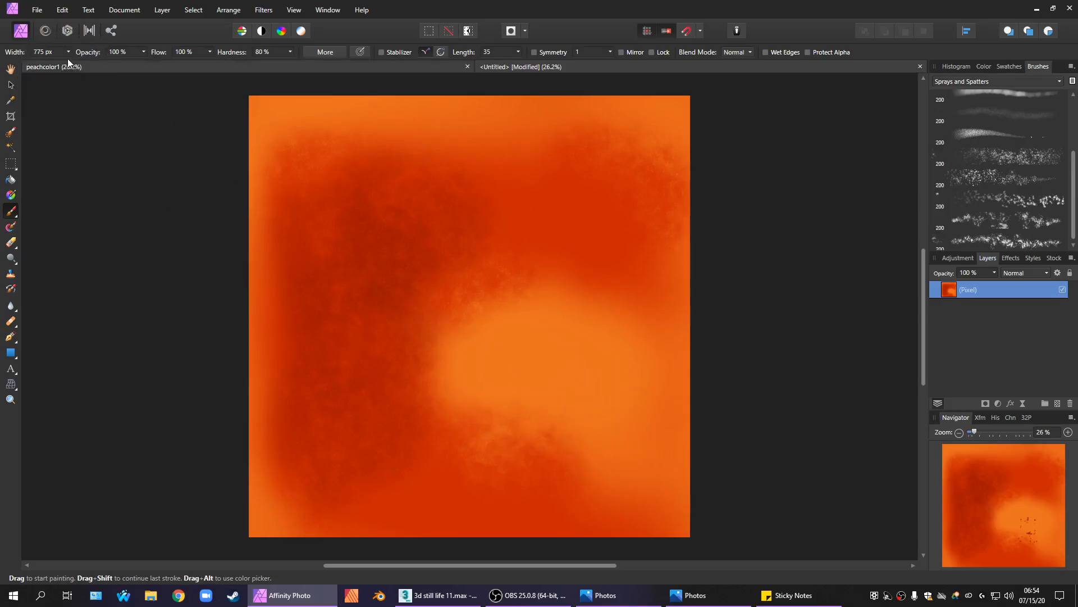
# Try the same spatter brush at 4034 px with a single dab near the canvas centre and undo it.
pyautogui.click(68, 52)
pyautogui.moveTo(72, 67); pyautogui.dragTo(82, 65)
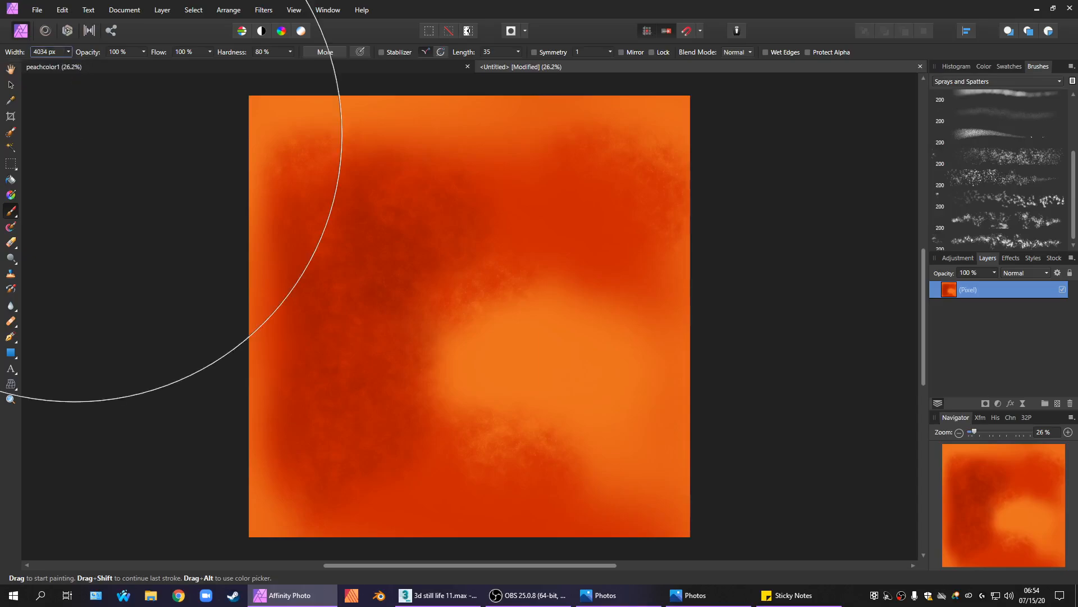
pyautogui.click(473, 370)
pyautogui.hotkey('ctrl', 'z')
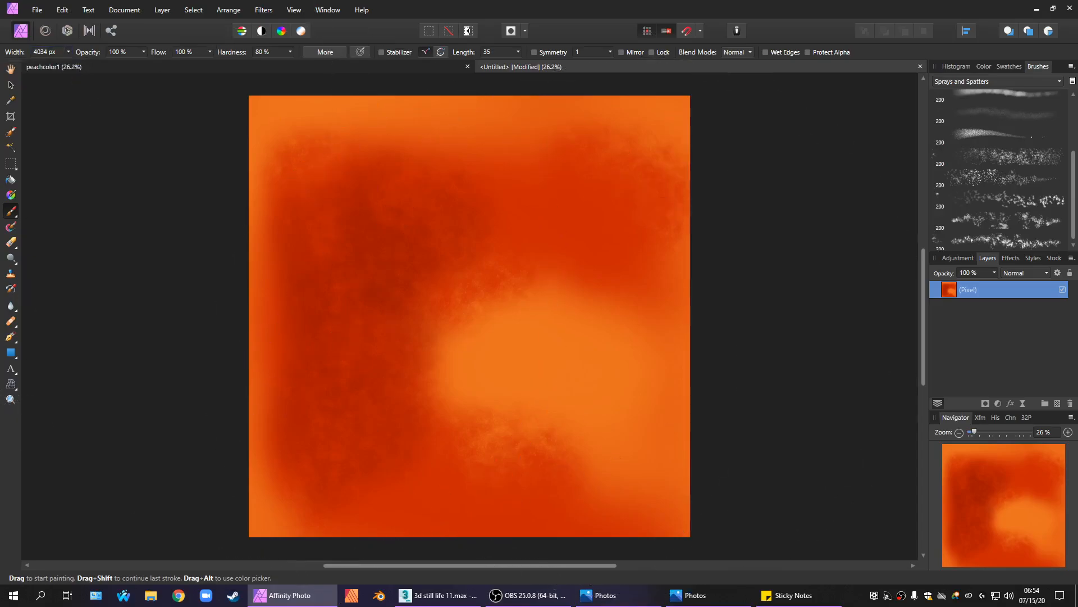
# Reselect the fine spatter brush and try dabs on the orange patch at 200 px and 604 px, undoing each.
pyautogui.click(1018, 160)
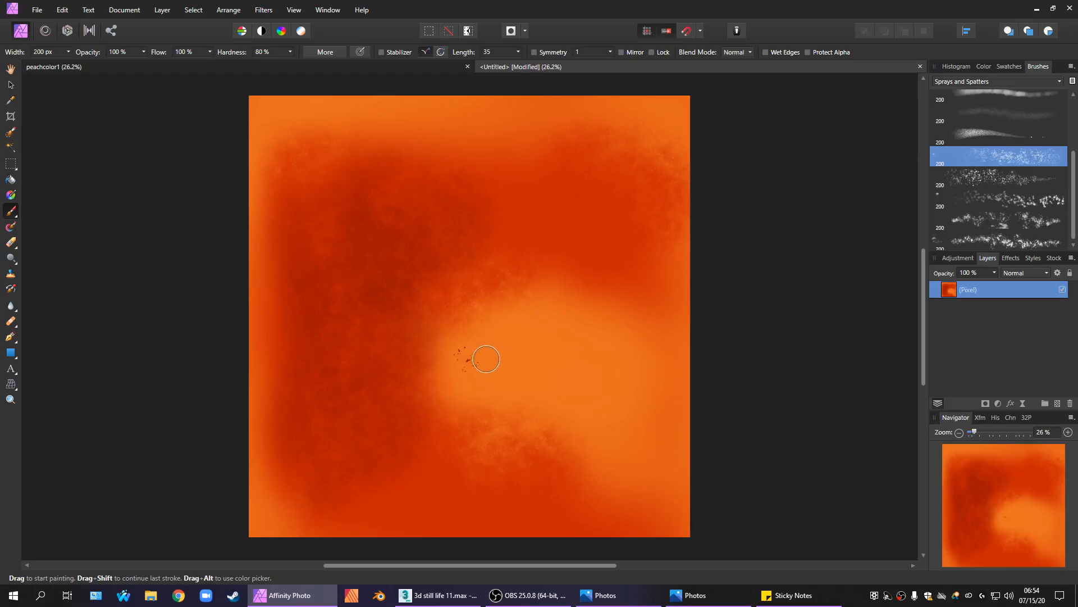
pyautogui.hotkey('ctrl', 'z')
pyautogui.click(68, 51)
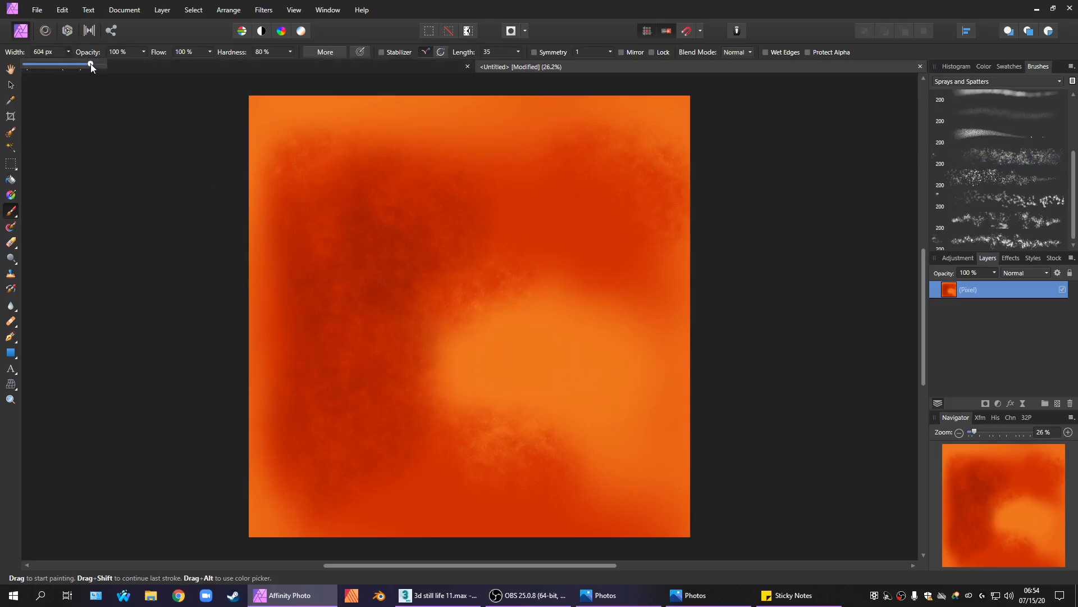
pyautogui.click(539, 371)
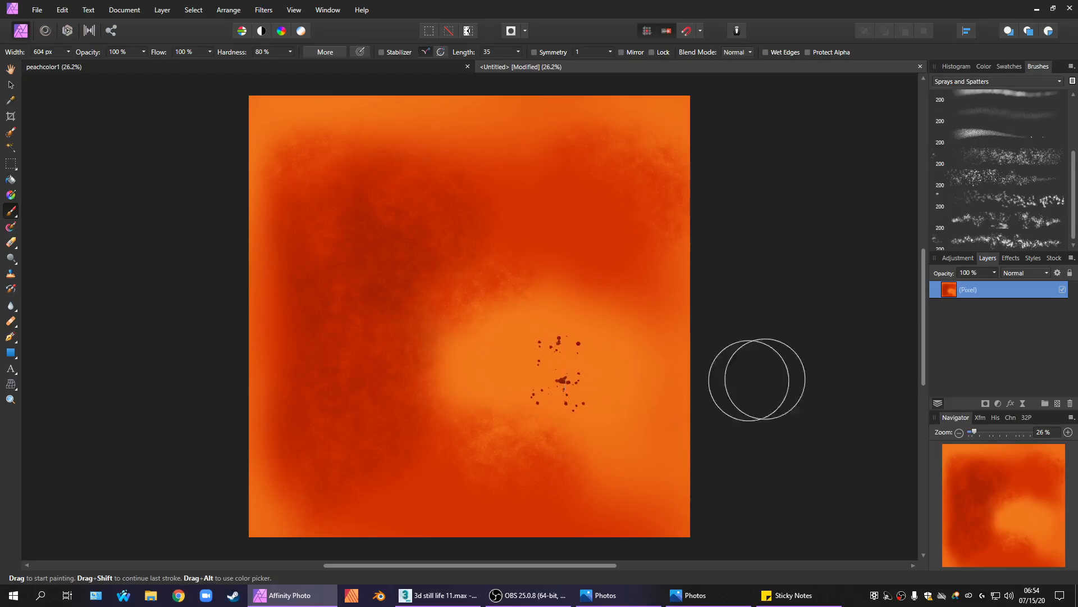
pyautogui.hotkey('ctrl', 'z')
# Select the Airbrush 04 brush, widen it to 2522 px and try dabs on the orange patch, undoing them.
pyautogui.scroll(-1, 1075, 223)
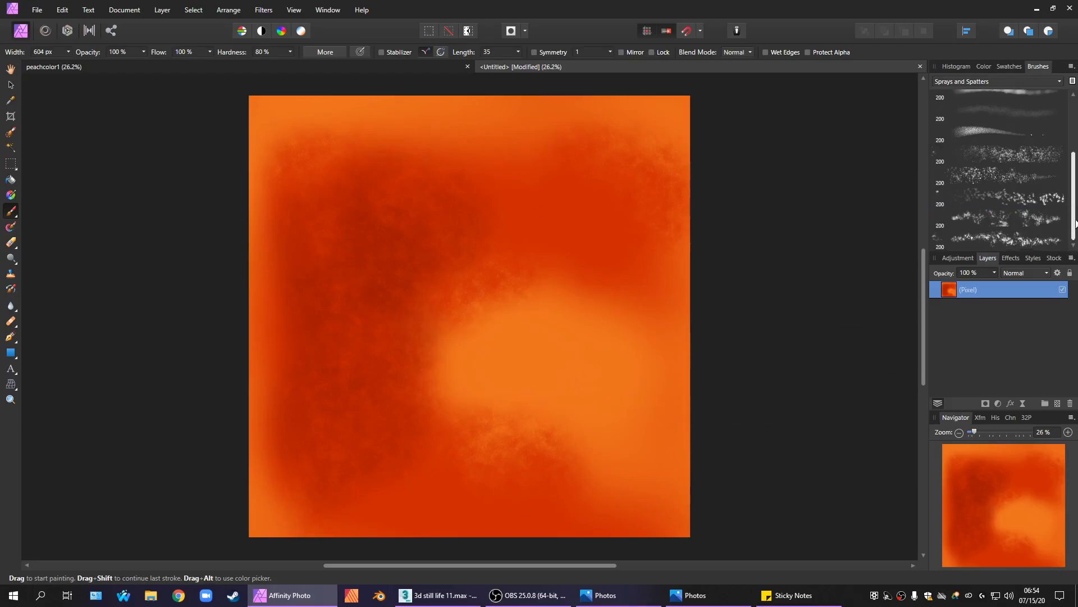
pyautogui.scroll(3, 1076, 223)
pyautogui.click(1014, 188)
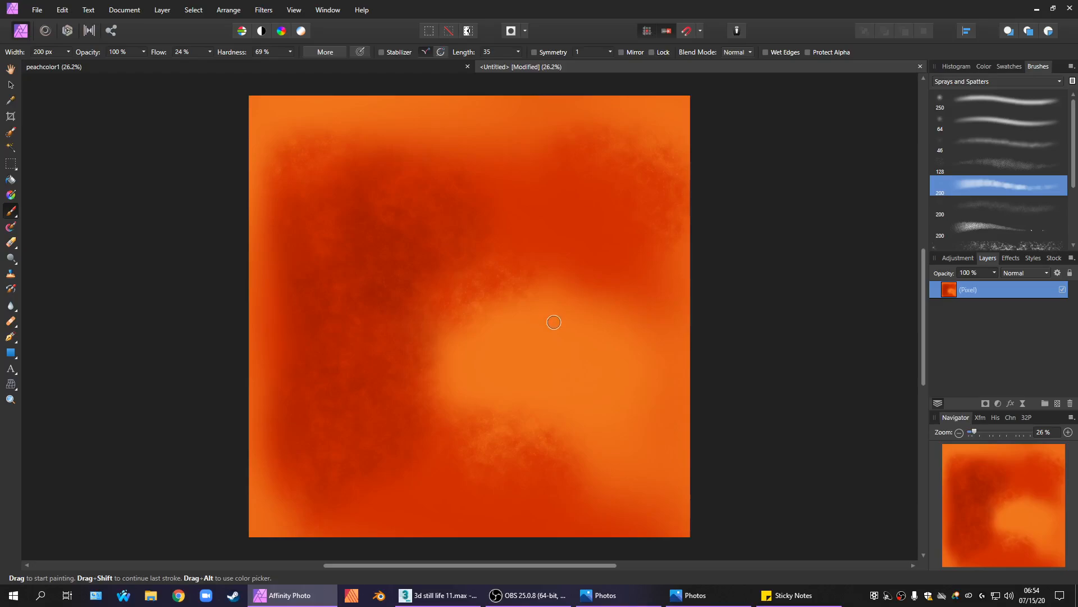
pyautogui.click(68, 52)
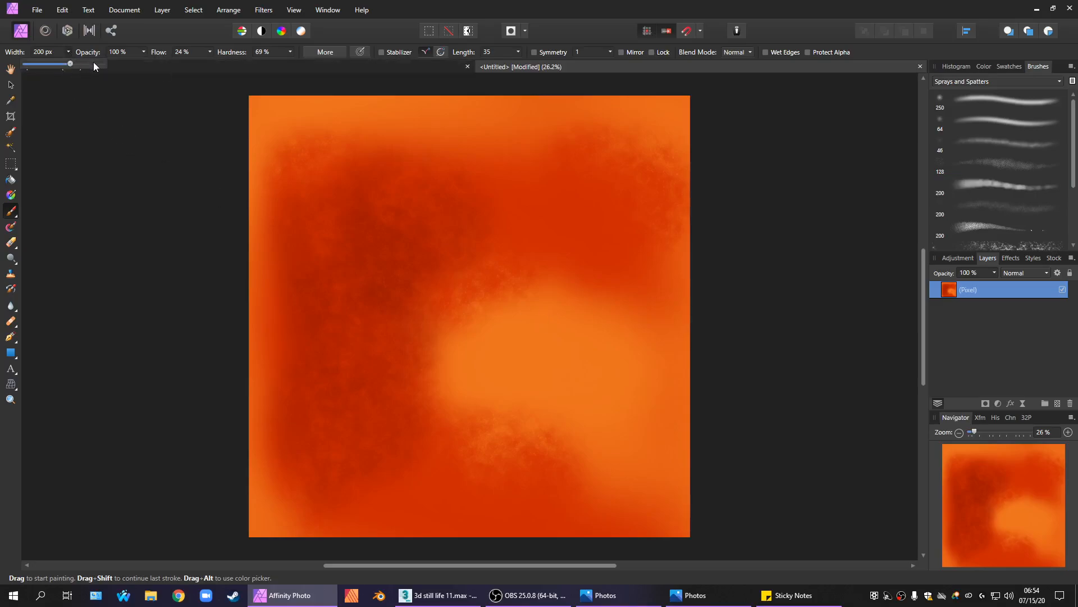
pyautogui.click(91, 63)
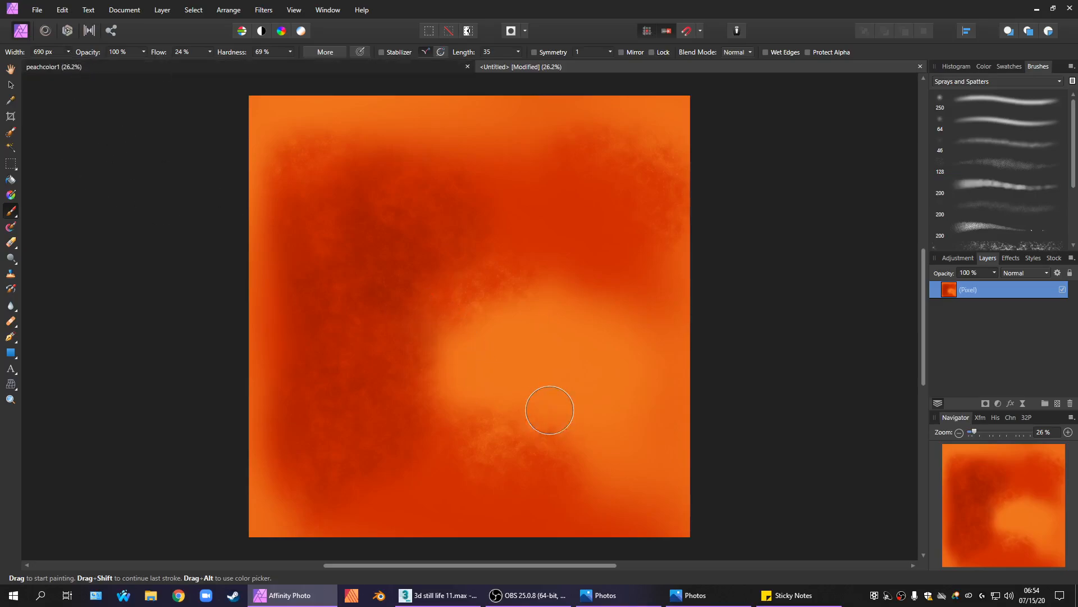
pyautogui.click(68, 53)
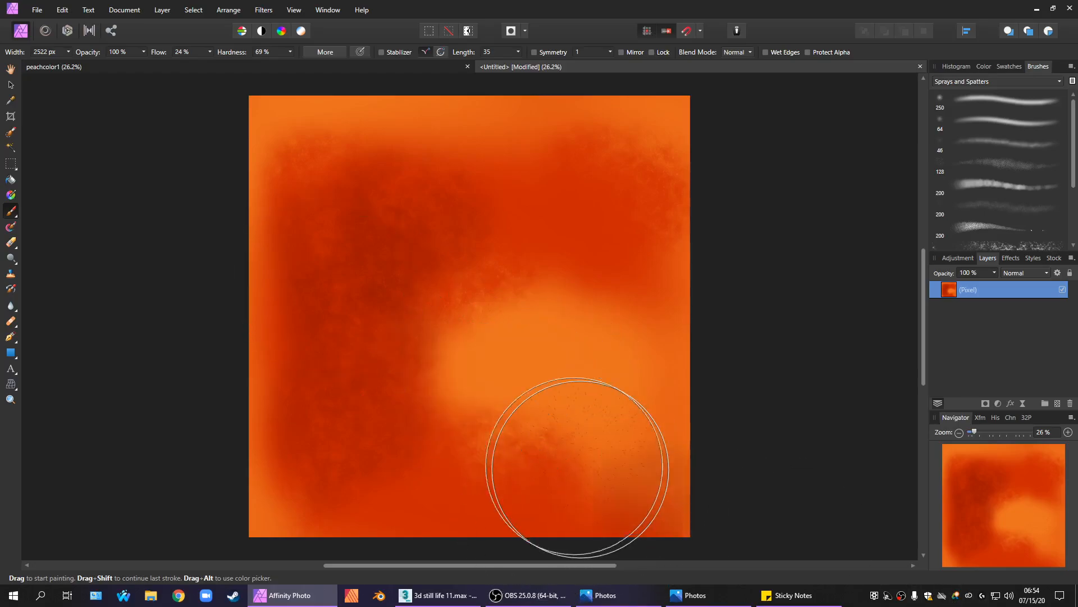
pyautogui.click(477, 397)
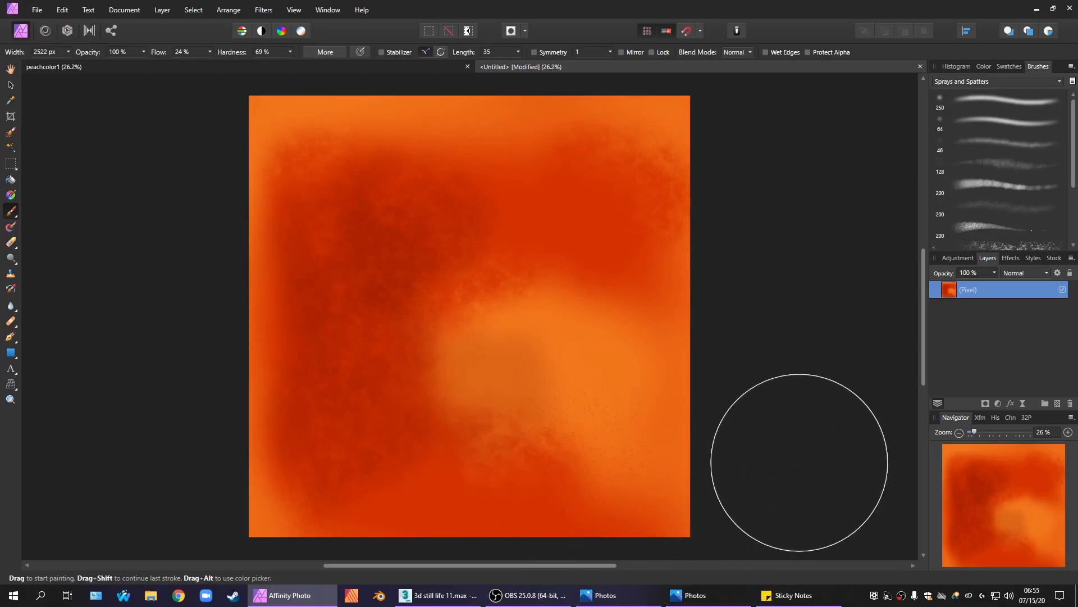
pyautogui.hotkey('ctrl', 'z')
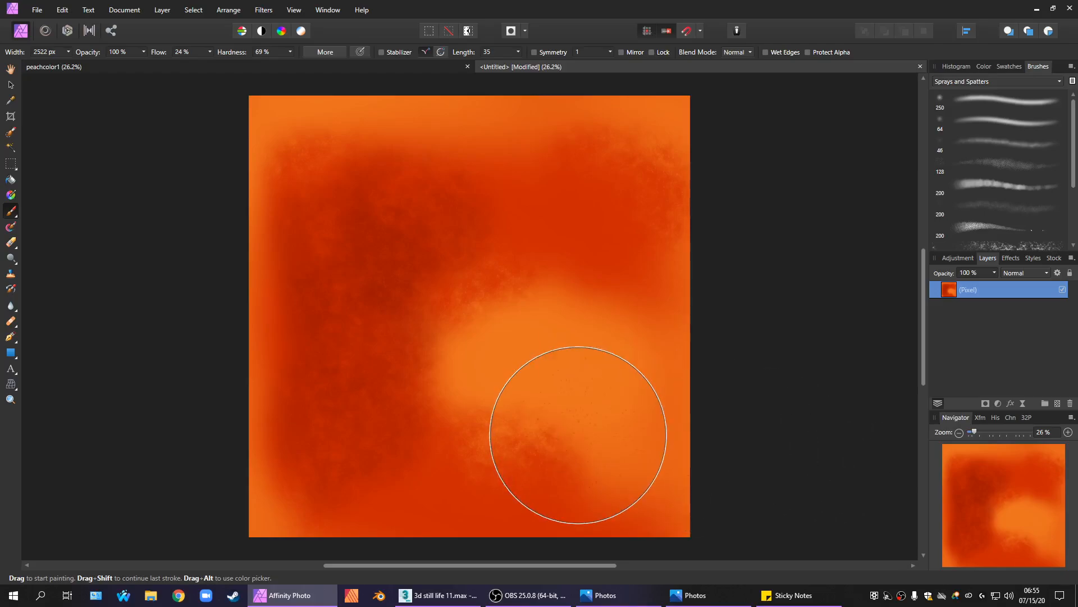
# Try 2522 px airbrush dabs beside, above and below the orange patch, undoing each one.
pyautogui.click(416, 315)
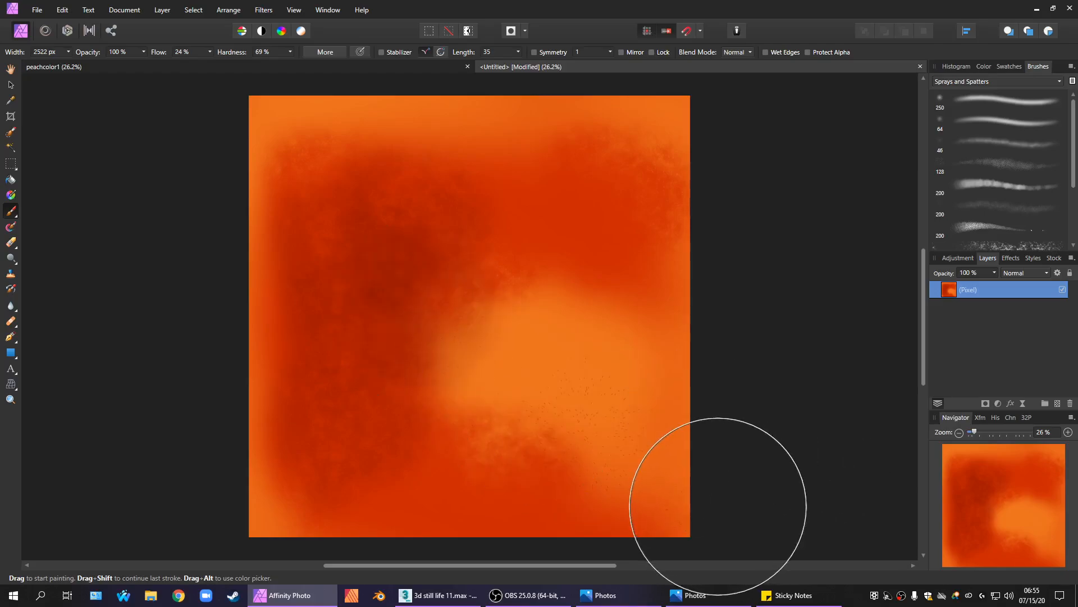
pyautogui.hotkey('ctrl', 'z')
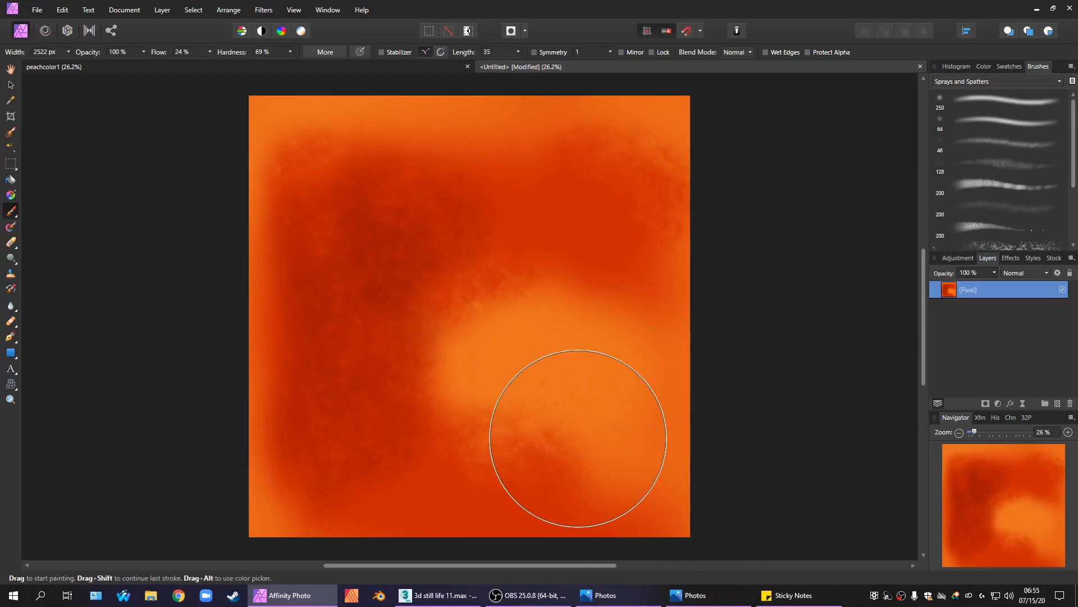
pyautogui.click(542, 320)
pyautogui.hotkey('ctrl', 'z')
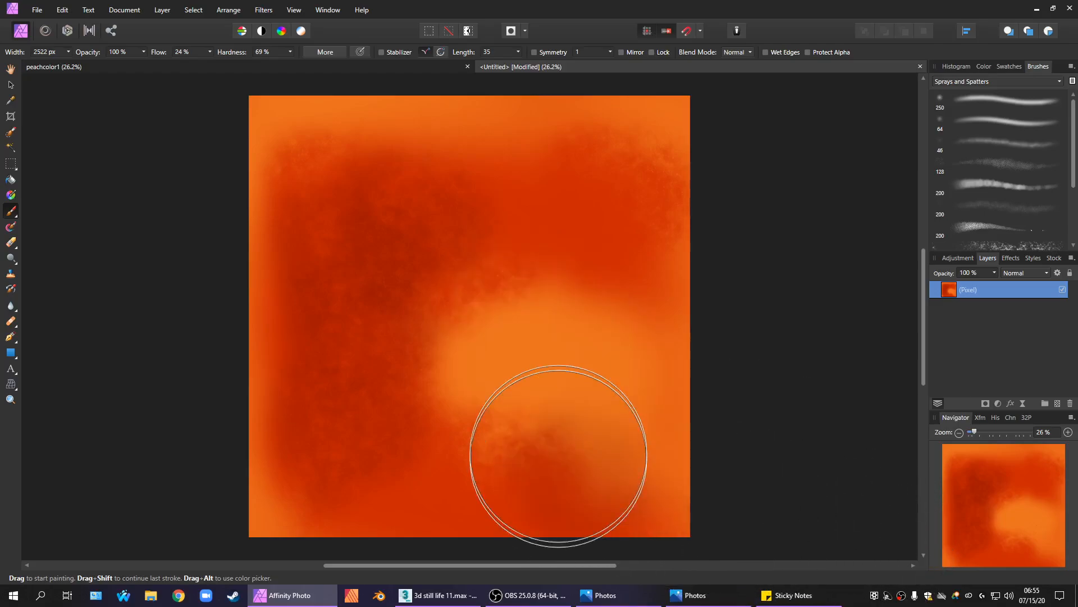
pyautogui.click(566, 439)
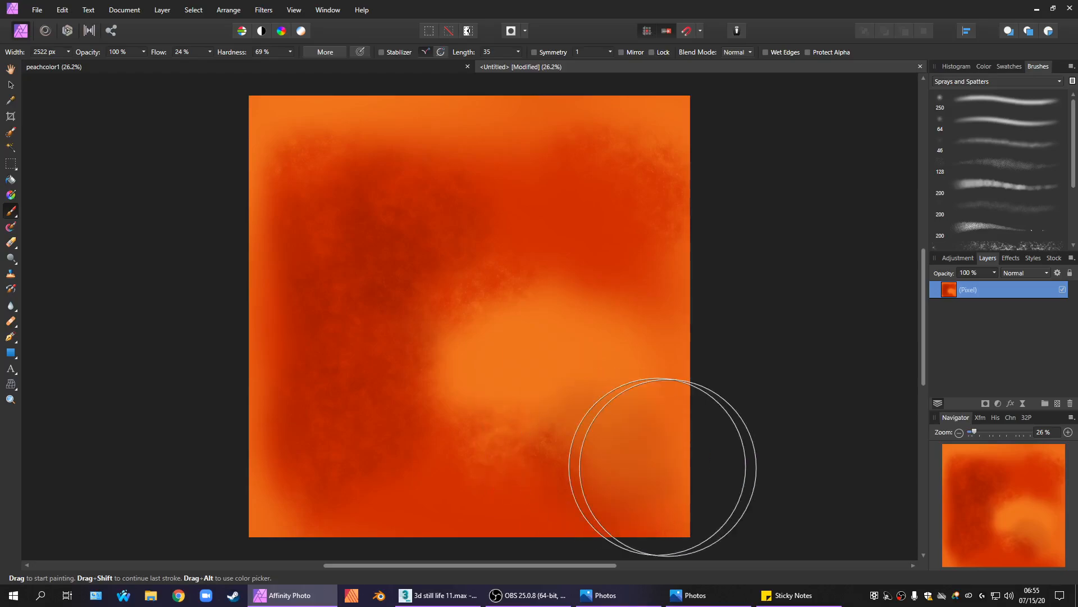
pyautogui.hotkey('ctrl', 'z')
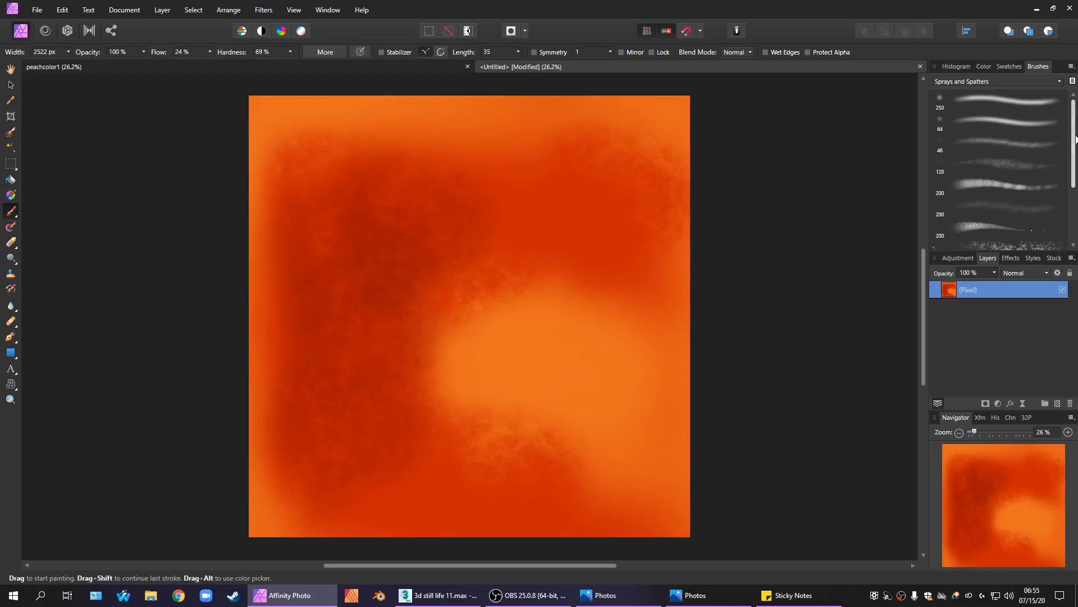
# Reselect Airbrush 04, set its width to 1235 px, and try a short dark red stroke on the orange patch, undoing it.
pyautogui.moveTo(1076, 140); pyautogui.dragTo(1076, 199)
pyautogui.scroll(3, 1032, 173)
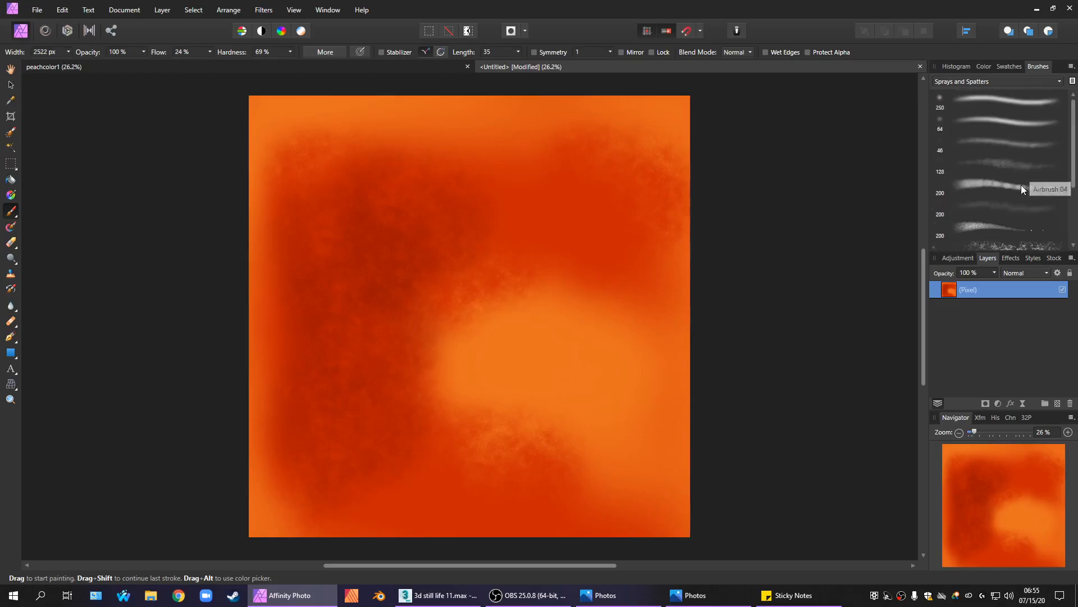
pyautogui.click(994, 183)
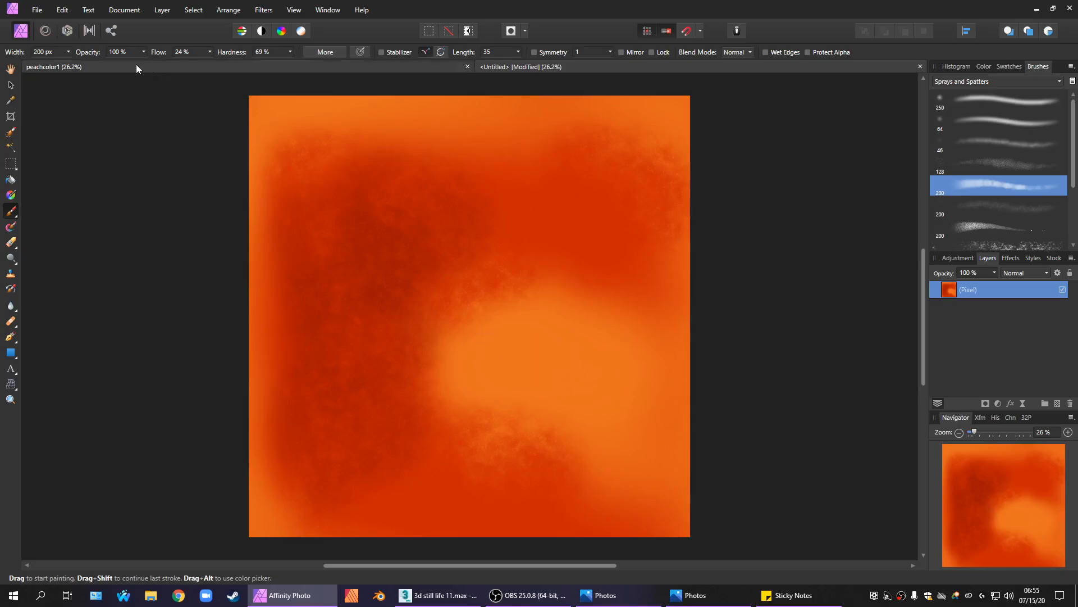
pyautogui.click(68, 51)
pyautogui.moveTo(80, 62); pyautogui.dragTo(100, 66)
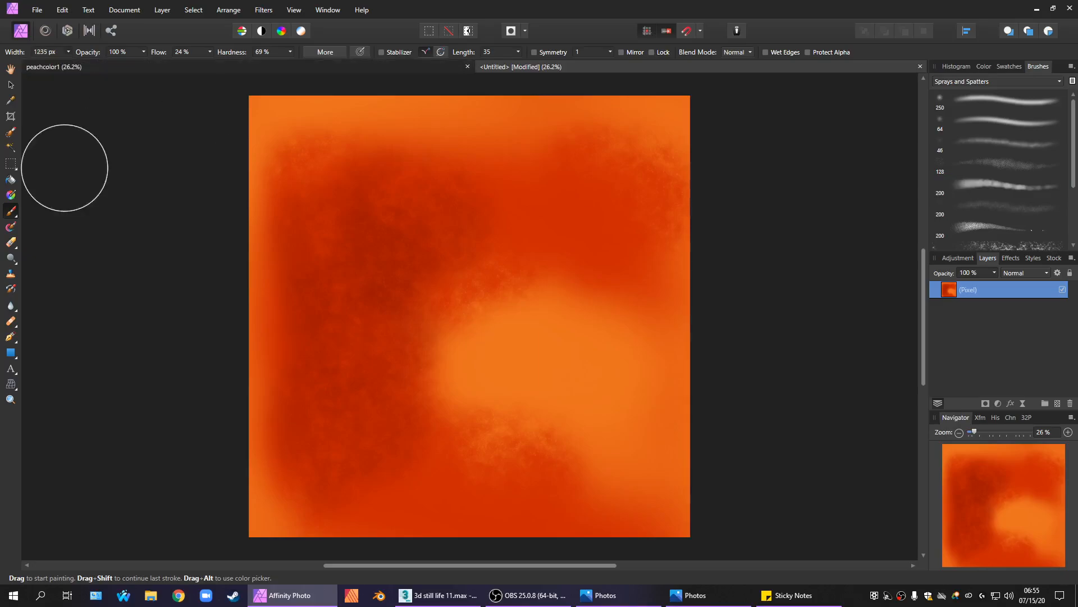
pyautogui.moveTo(570, 373); pyautogui.dragTo(575, 385)
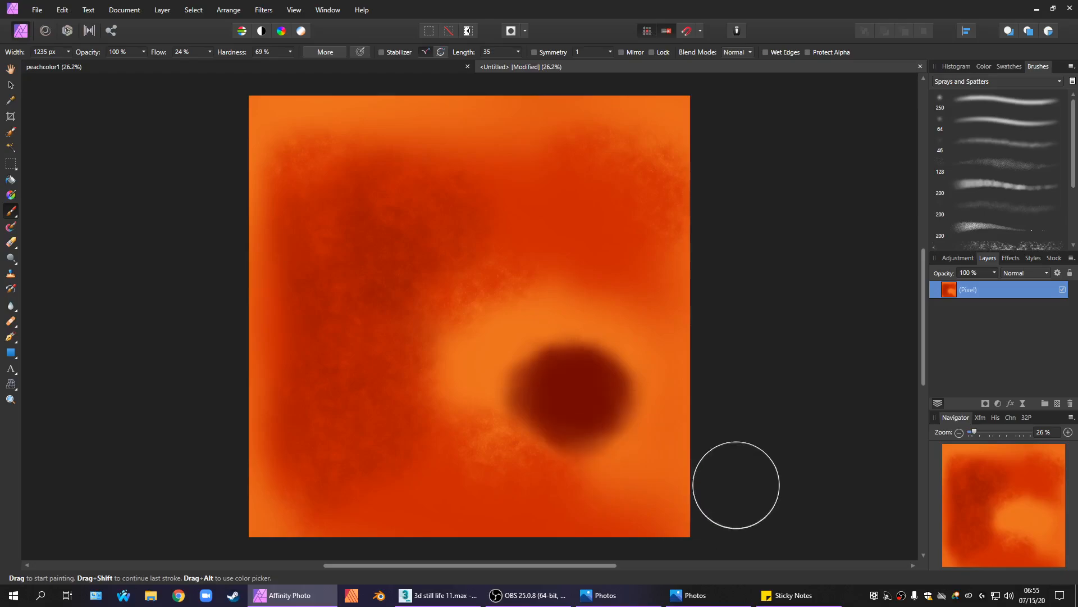
pyautogui.hotkey('ctrl', 'z')
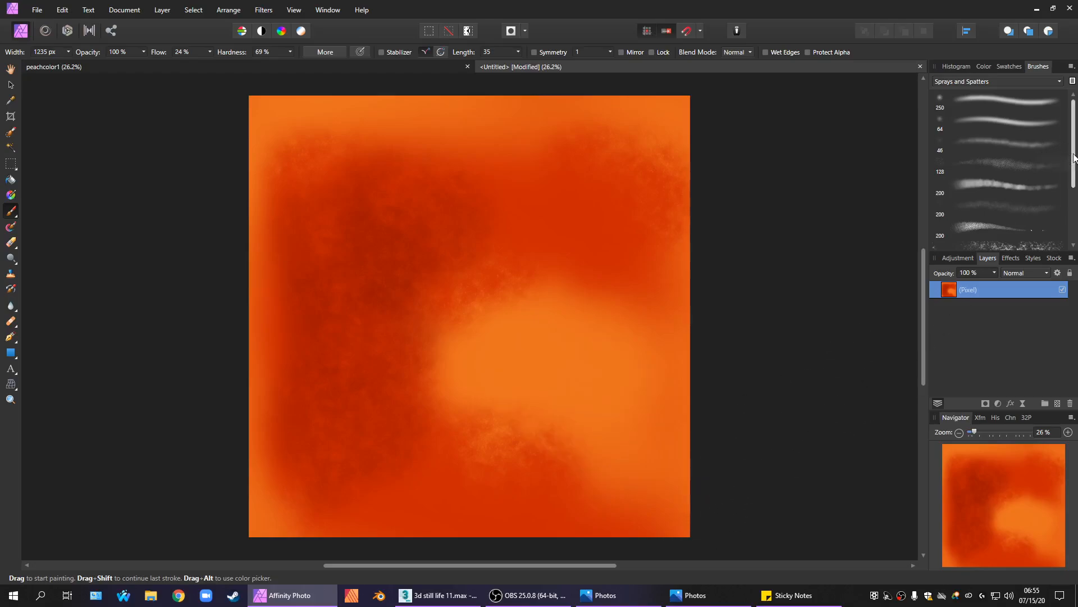
# Try the third-from-last spatter brush at 1919 px with a dab below the orange patch and undo it.
pyautogui.scroll(-3, 1064, 212)
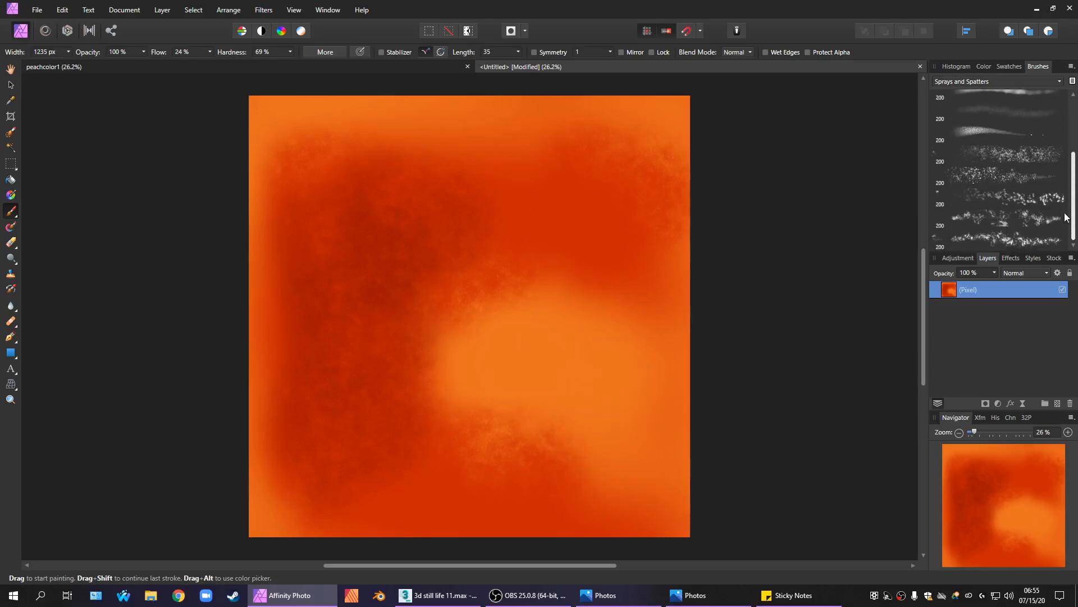
pyautogui.click(1019, 194)
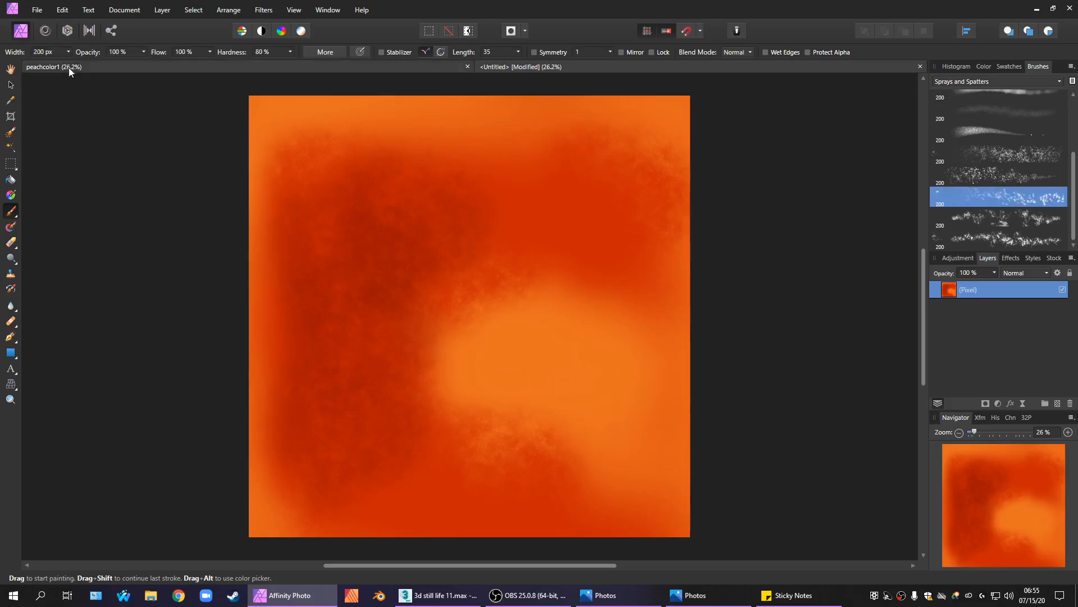
pyautogui.click(69, 51)
pyautogui.moveTo(87, 63); pyautogui.dragTo(96, 64)
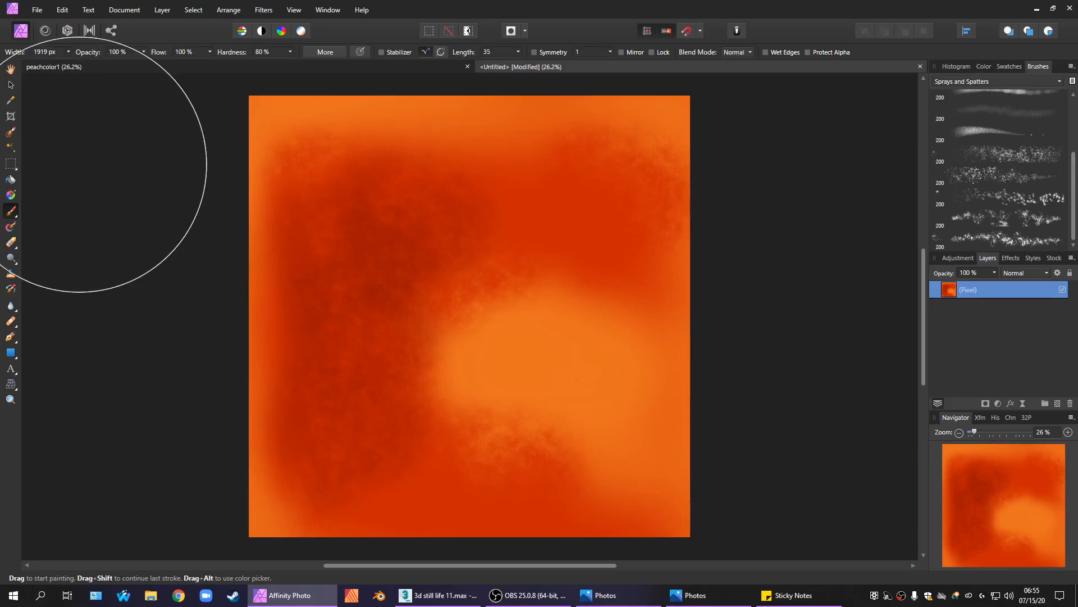
pyautogui.click(535, 420)
pyautogui.hotkey('ctrl', 'z')
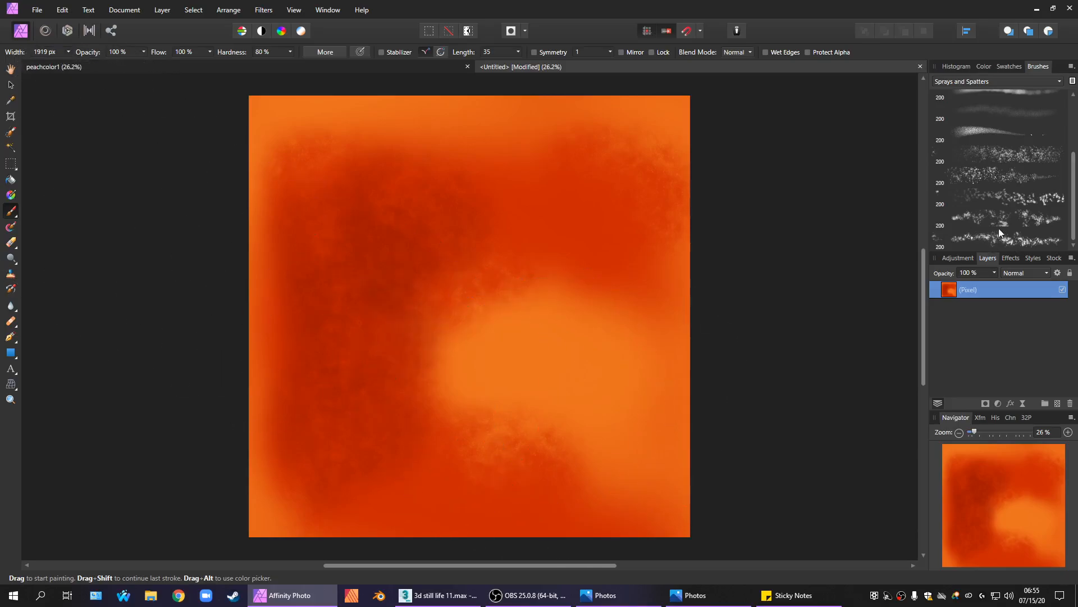
# Test the last two spatter brushes of the set at 200 px around the orange patch, undoing the first brush's dab.
pyautogui.click(994, 219)
pyautogui.click(470, 422)
pyautogui.hotkey('ctrl', 'z')
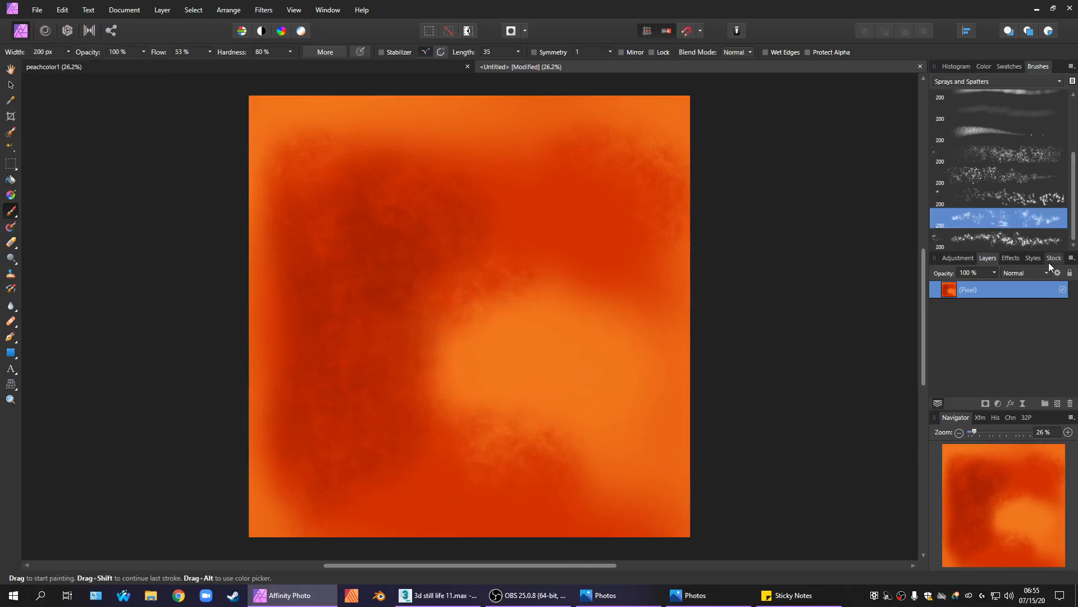
pyautogui.click(999, 238)
pyautogui.click(514, 387)
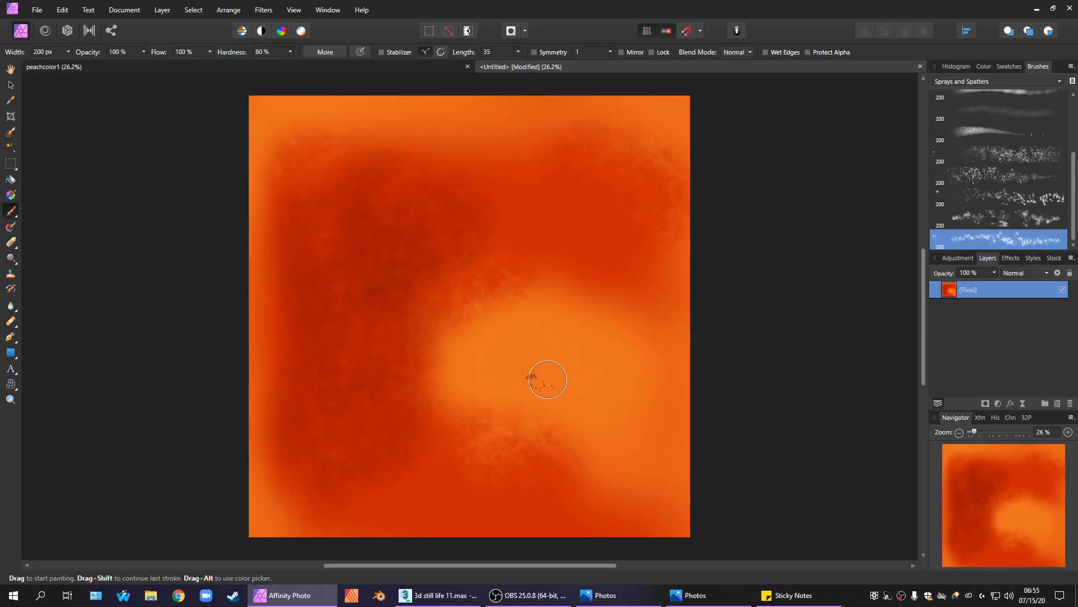
# Undo the last spatter brush dab on the orange patch and set that brush's width to 604 px.
pyautogui.hotkey('ctrl', 'z')
pyautogui.click(68, 52)
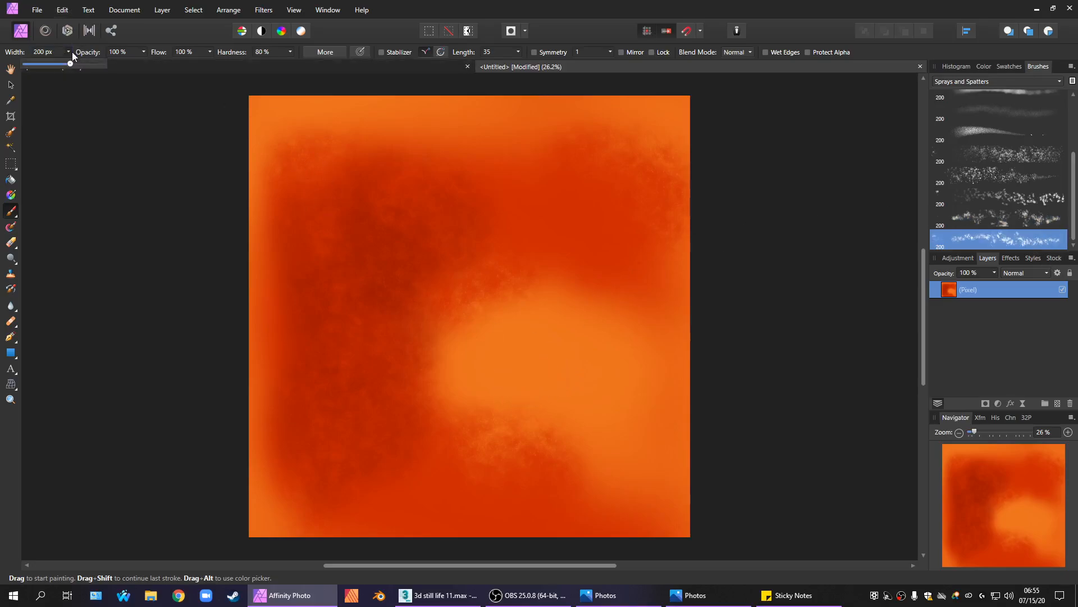
pyautogui.moveTo(83, 62); pyautogui.dragTo(92, 78)
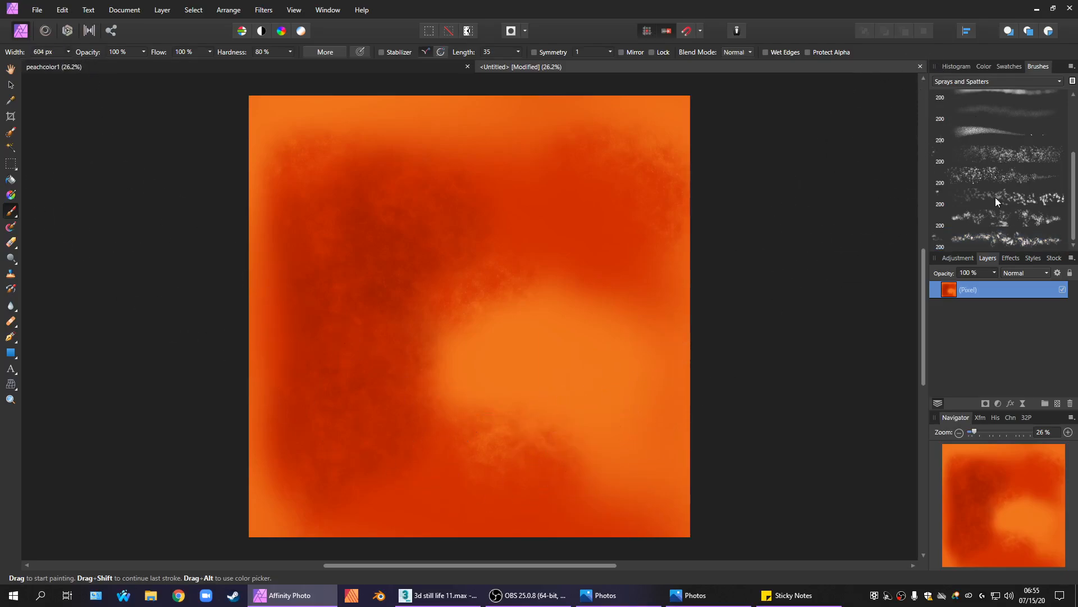
# Try the tapered spray brush just above the spatter brushes at 4096 px on the orange patch and undo the stroke.
pyautogui.click(973, 135)
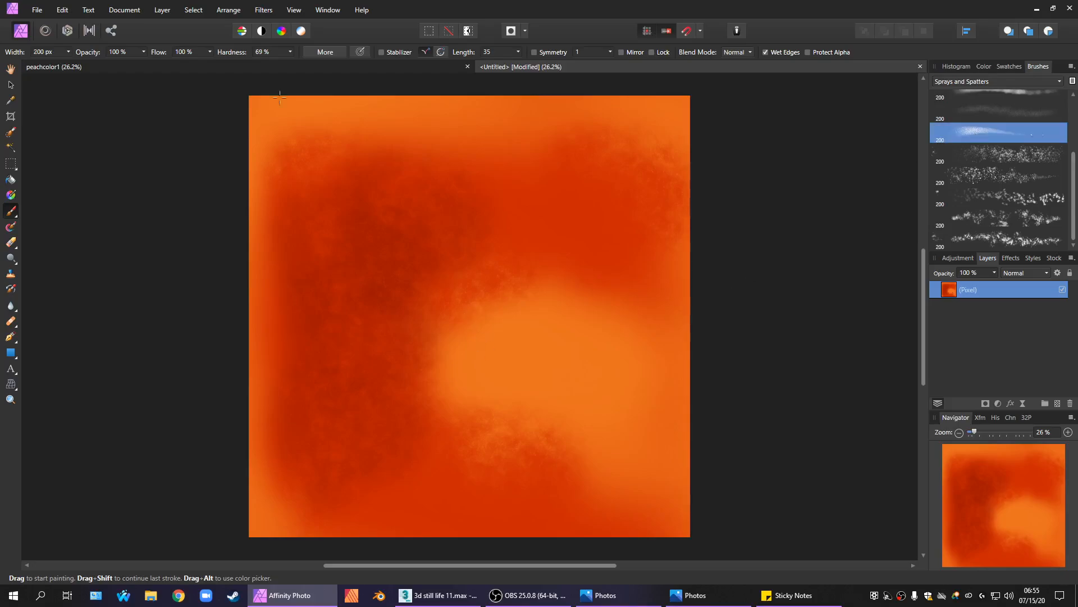
pyautogui.click(68, 52)
pyautogui.moveTo(69, 64); pyautogui.dragTo(97, 65)
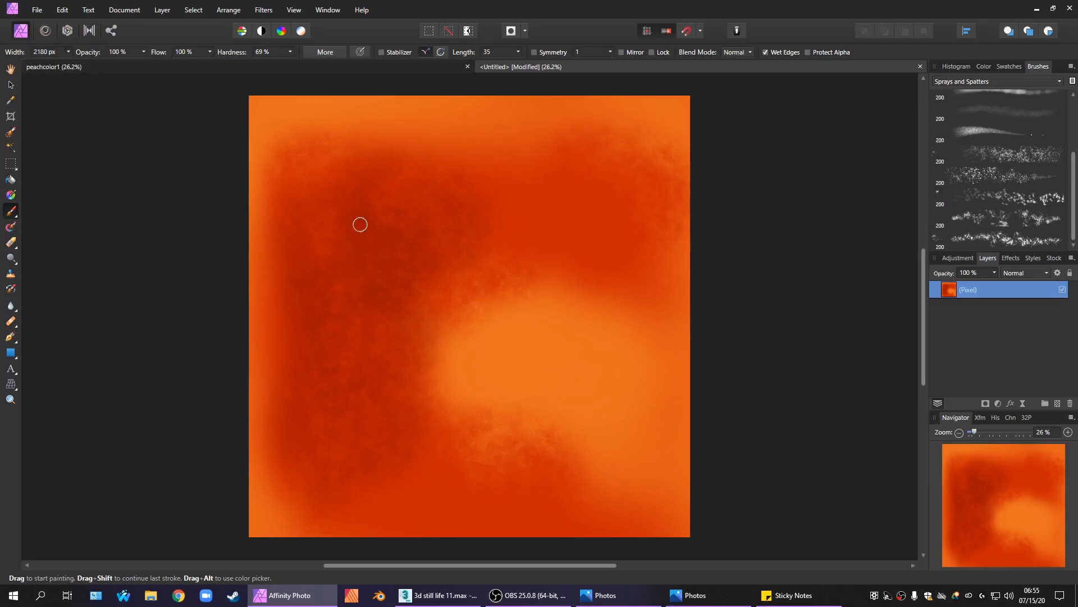
pyautogui.click(68, 52)
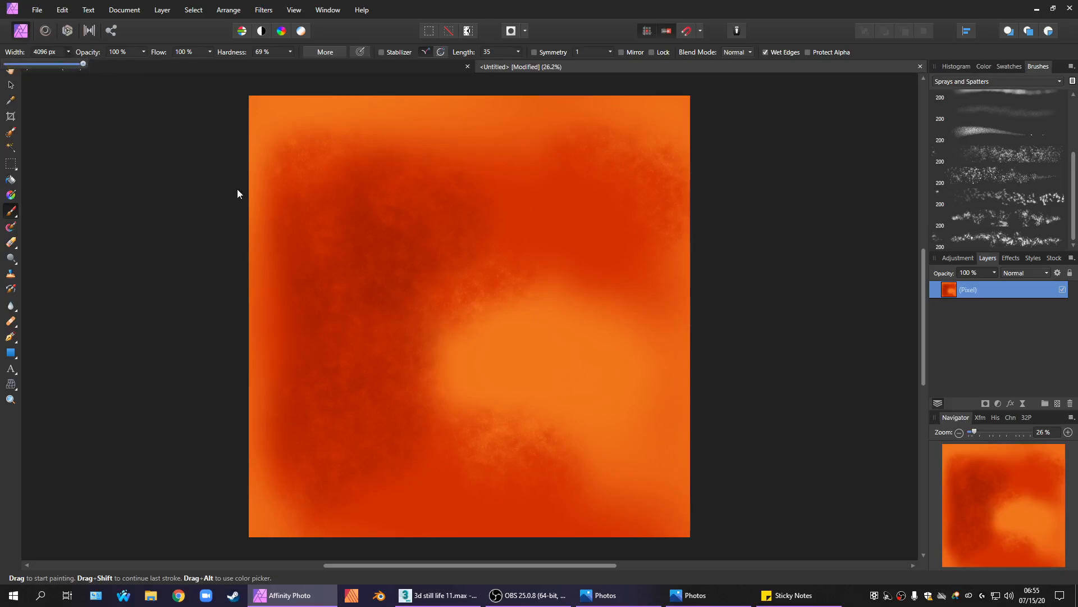
pyautogui.moveTo(537, 361)
pyautogui.mouseDown()
pyautogui.moveTo(563, 372)
pyautogui.moveTo(570, 413)
pyautogui.mouseUp()
pyautogui.hotkey('ctrl', 'z')
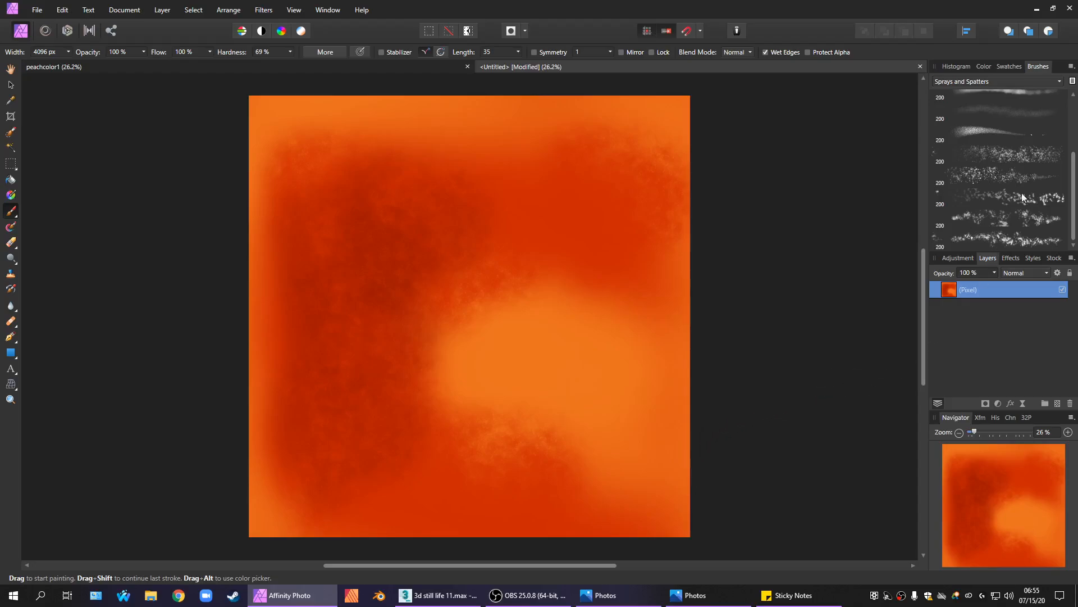
# Switch to the Masking brush set, try its second-to-last brush at 861 px on the orange patch, and undo the stroke.
pyautogui.moveTo(1072, 181); pyautogui.dragTo(1071, 128)
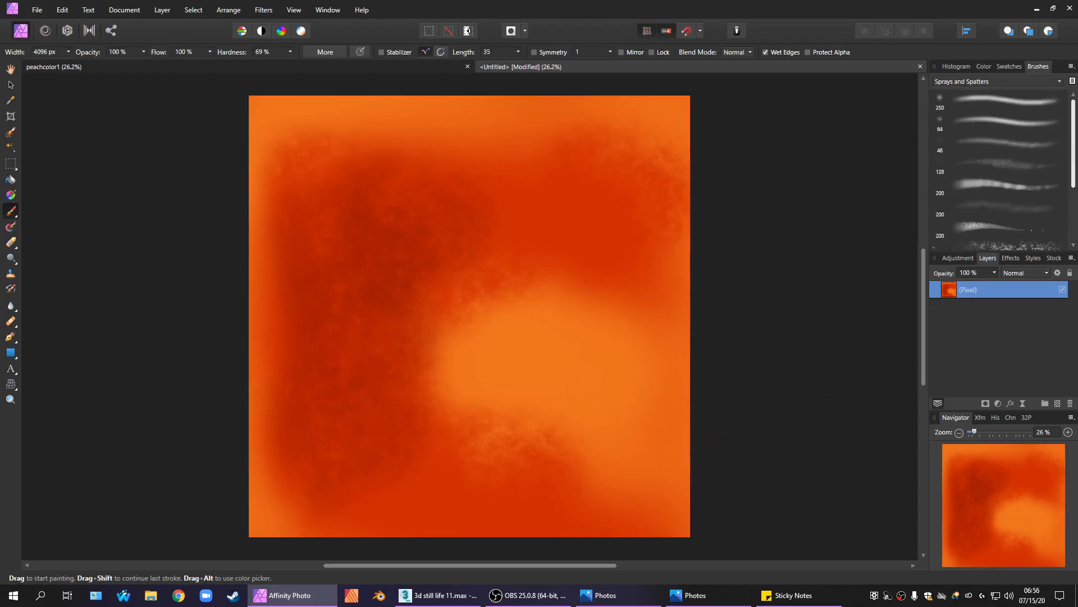
pyautogui.click(1031, 82)
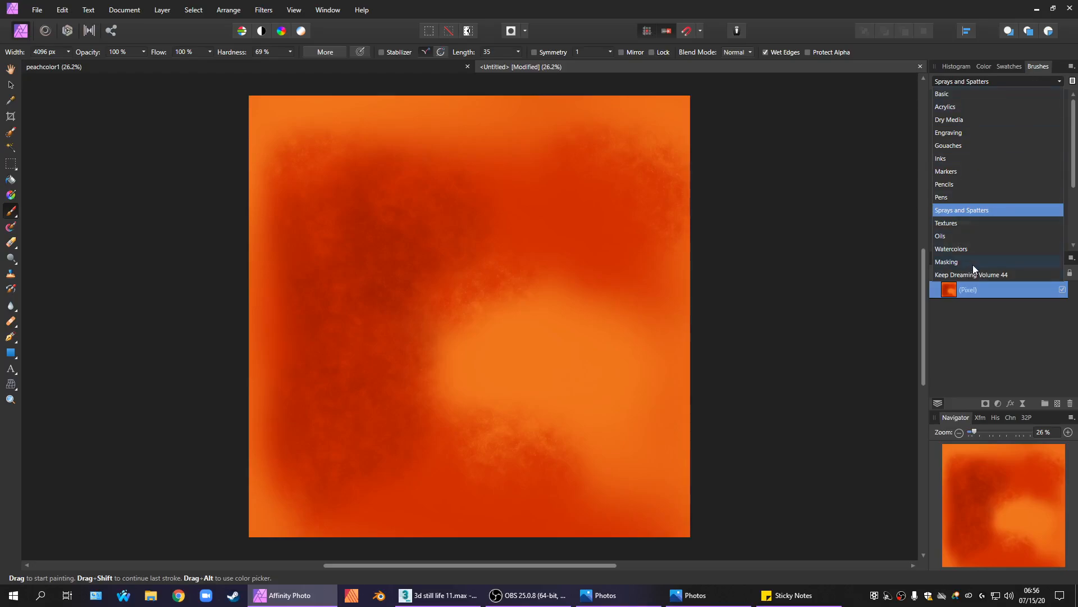
pyautogui.click(1002, 260)
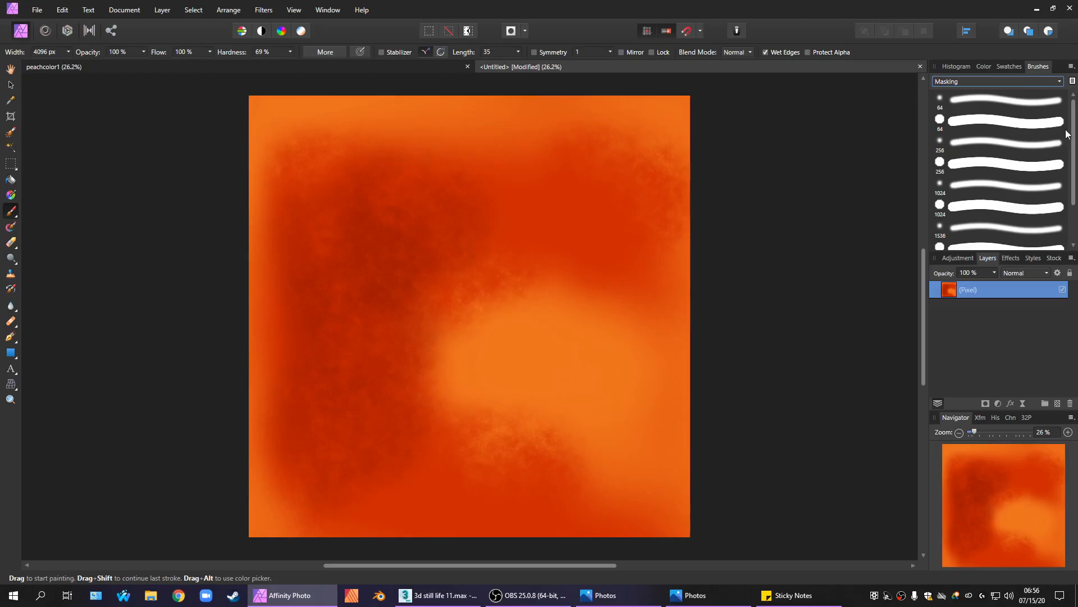
pyautogui.moveTo(1072, 125); pyautogui.dragTo(1072, 160)
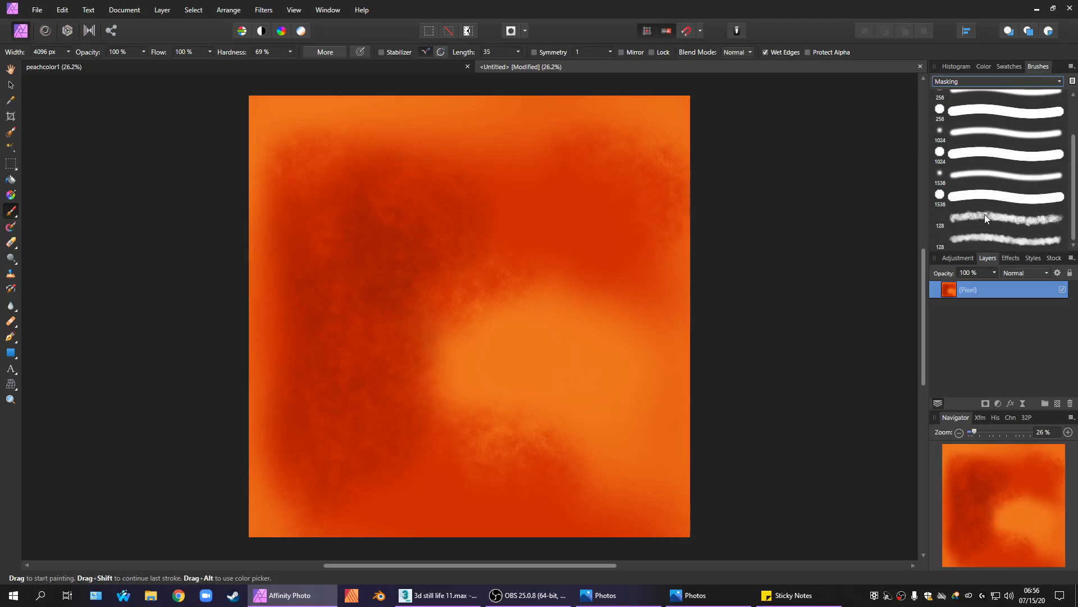
pyautogui.click(952, 224)
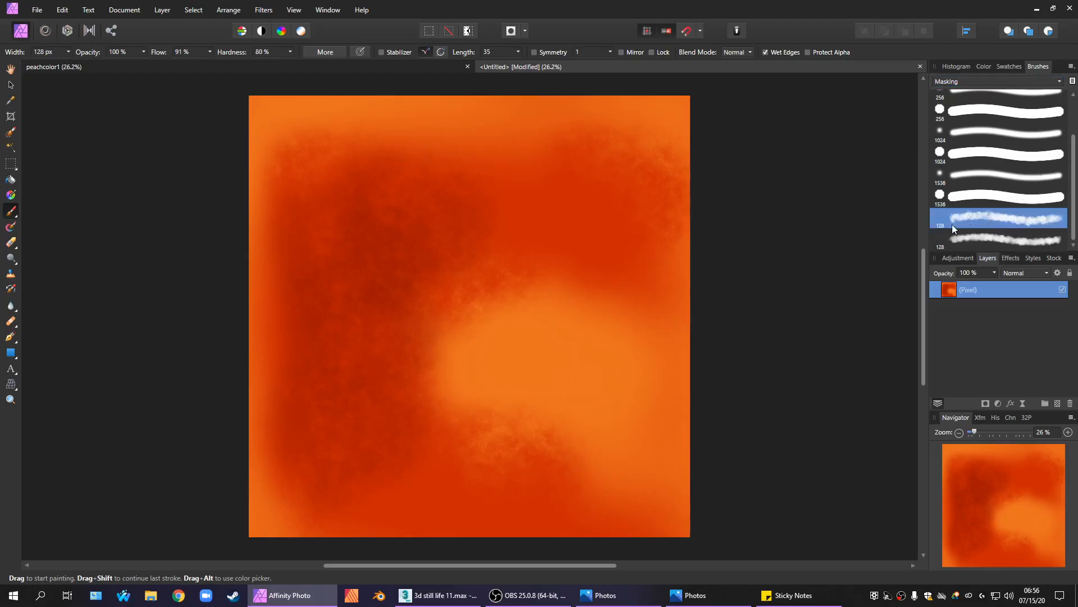
pyautogui.click(67, 53)
pyautogui.moveTo(96, 65); pyautogui.dragTo(101, 65)
pyautogui.moveTo(547, 387); pyautogui.dragTo(561, 406)
pyautogui.hotkey('ctrl', 'z')
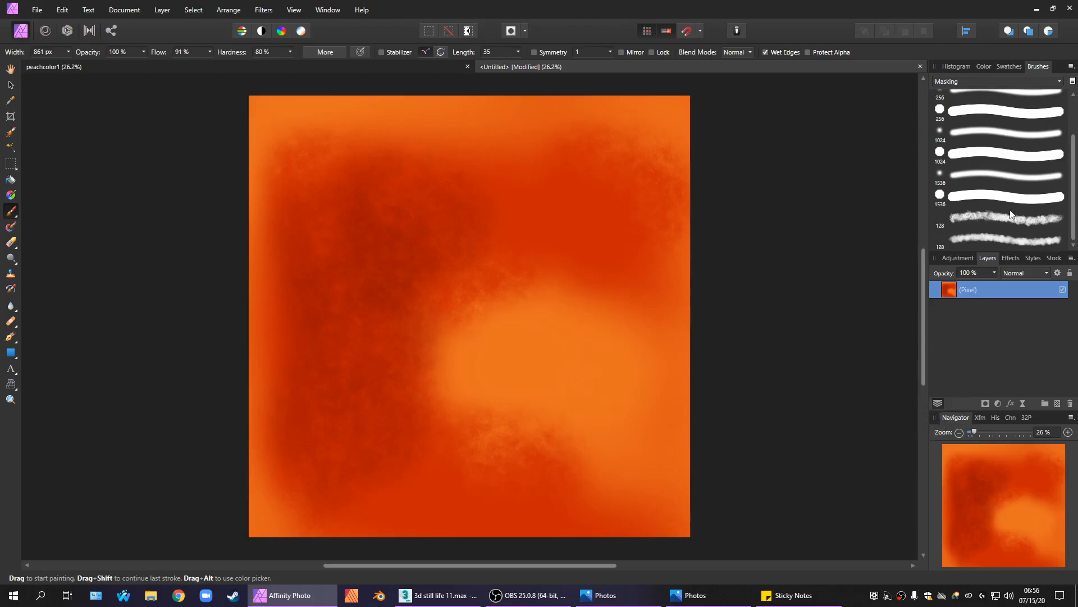
# Change the brush set to Dry Media and bring up its last brushes.
pyautogui.click(1023, 81)
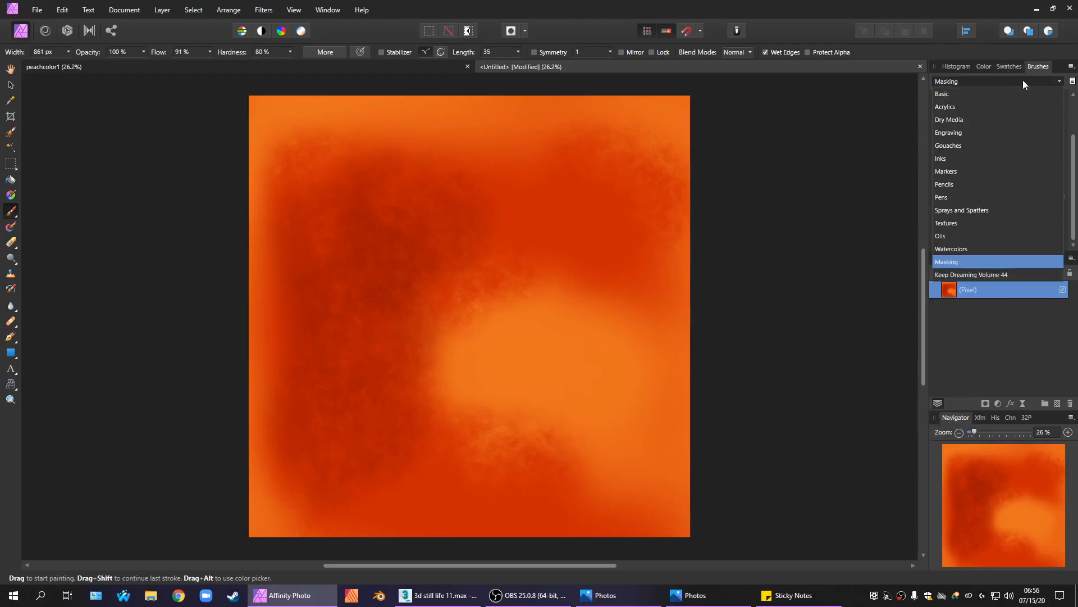
pyautogui.click(1030, 79)
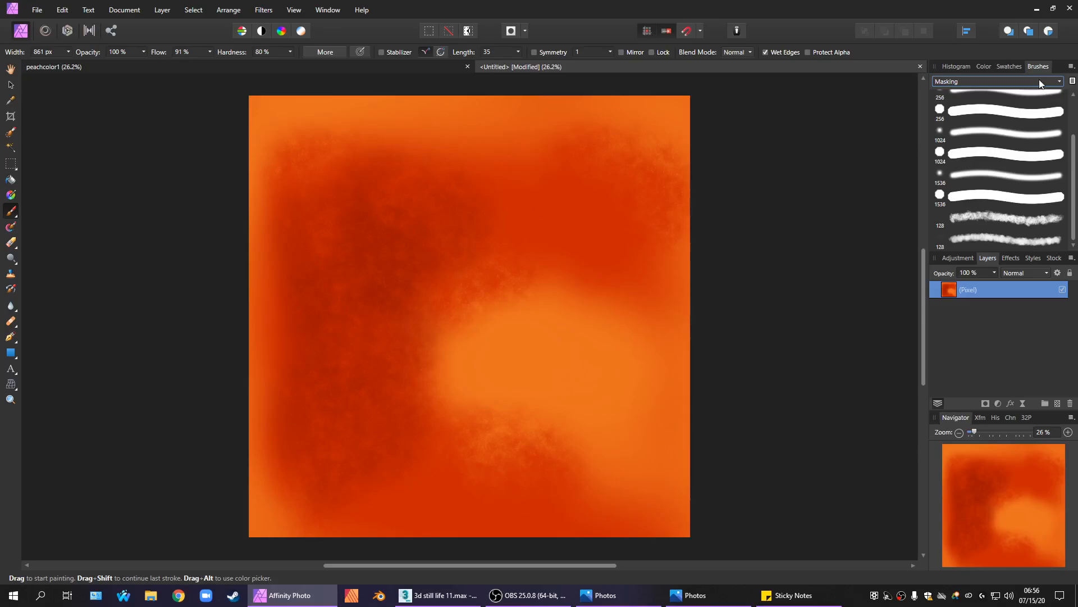
pyautogui.click(1029, 78)
pyautogui.click(967, 120)
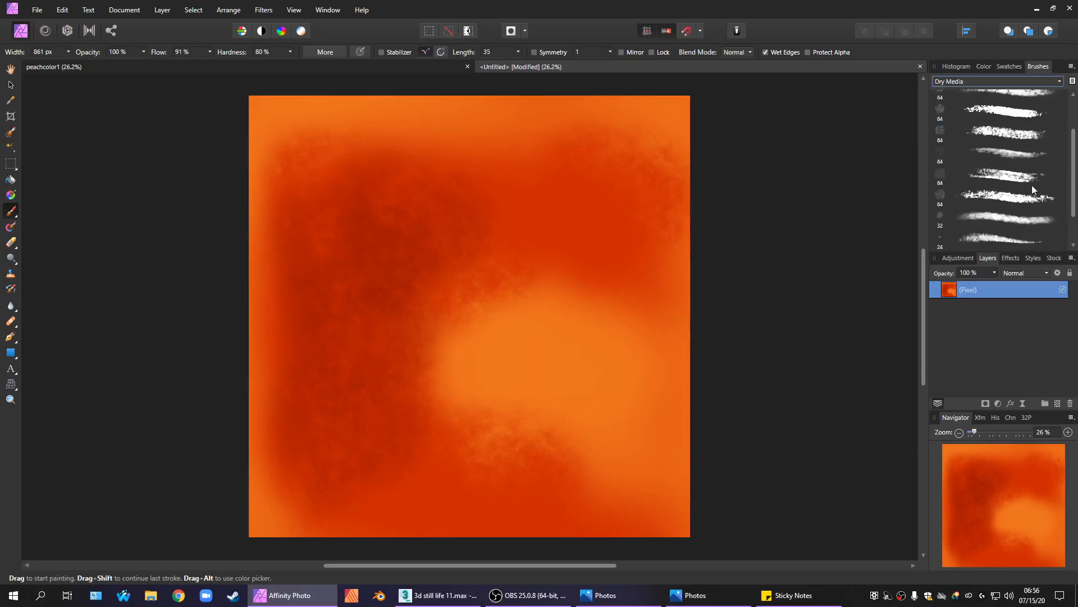
pyautogui.scroll(-2, 1073, 208)
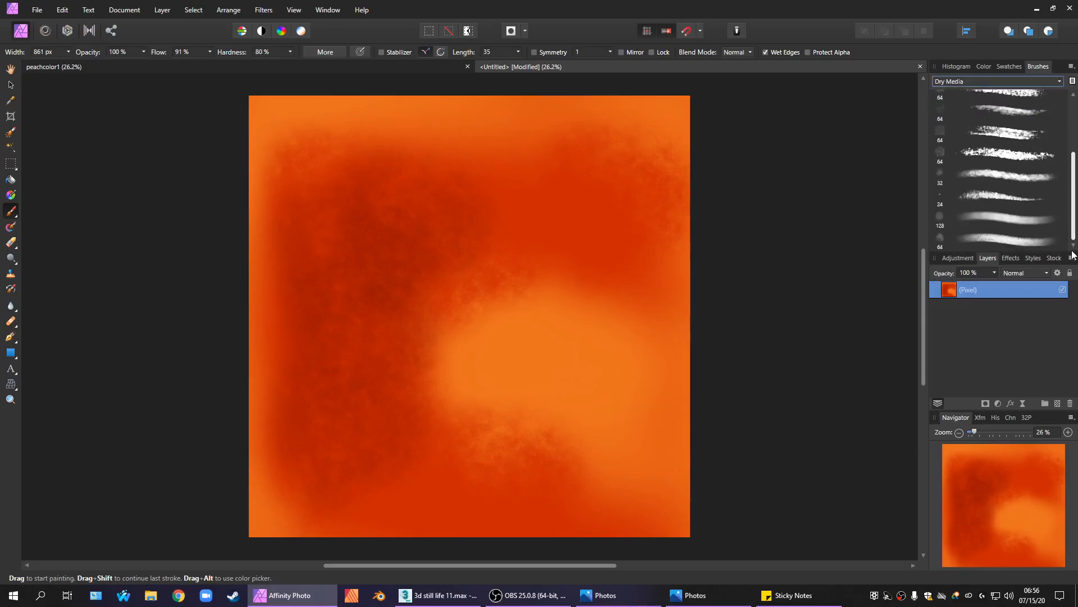
# Try the 64 px Dry Media brush above the 32 px one at 604 px with dark red marks around the orange patch, undoing each.
pyautogui.click(1009, 175)
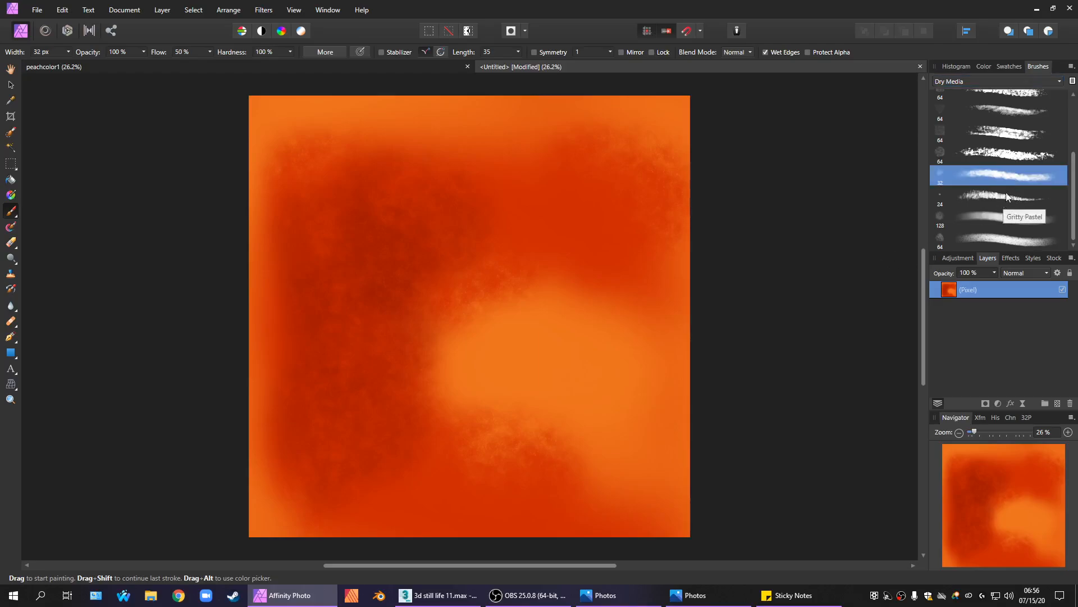
pyautogui.click(1009, 159)
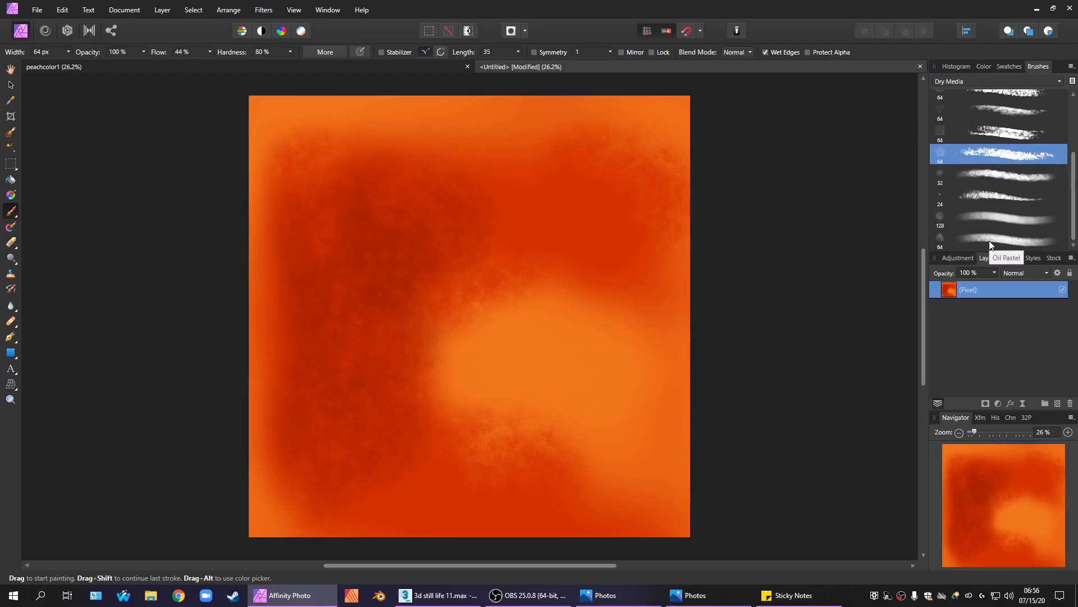
pyautogui.click(69, 55)
pyautogui.moveTo(96, 66); pyautogui.dragTo(102, 64)
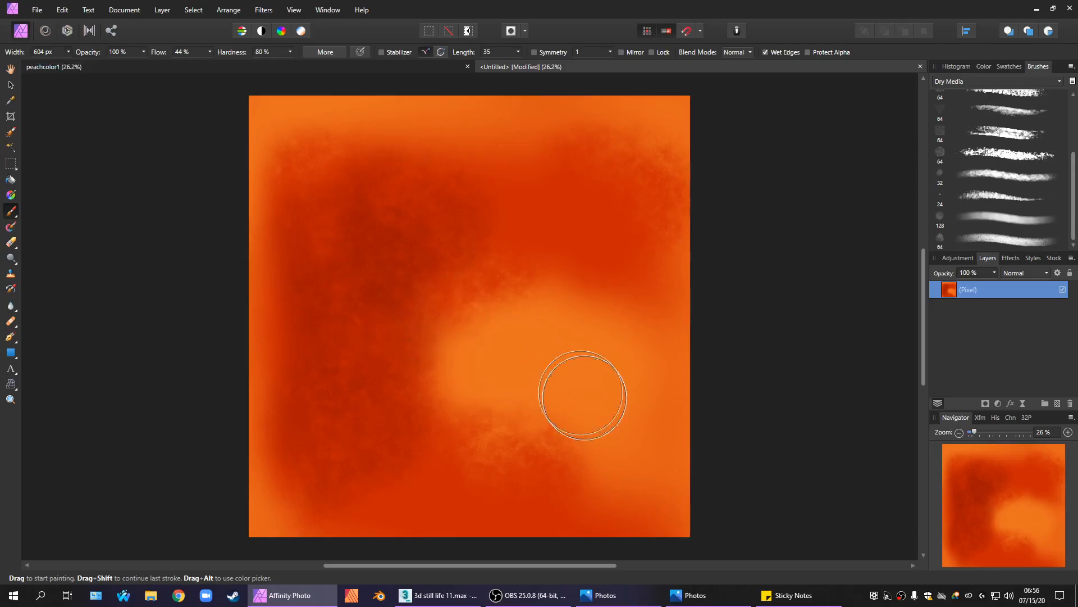
pyautogui.moveTo(578, 402)
pyautogui.mouseDown()
pyautogui.moveTo(528, 366)
pyautogui.moveTo(549, 417)
pyautogui.mouseUp()
pyautogui.hotkey('ctrl', 'z')
pyautogui.moveTo(643, 435); pyautogui.dragTo(490, 371)
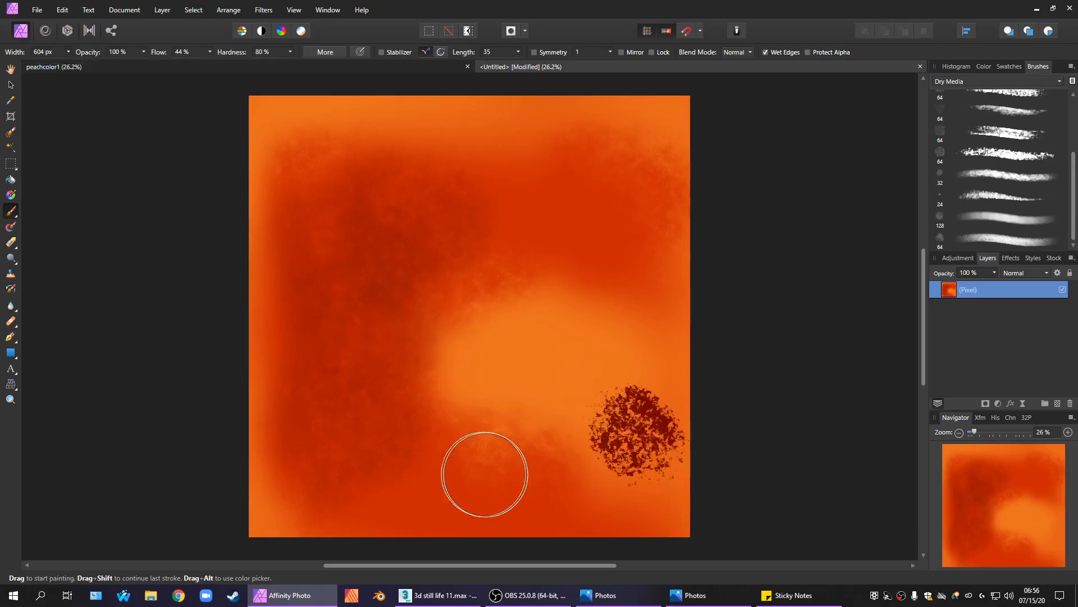
pyautogui.hotkey('ctrl', 'z')
# Try the Oil Pastel brush at its default 64 px with a stroke across the orange patch and undo it.
pyautogui.click(1006, 240)
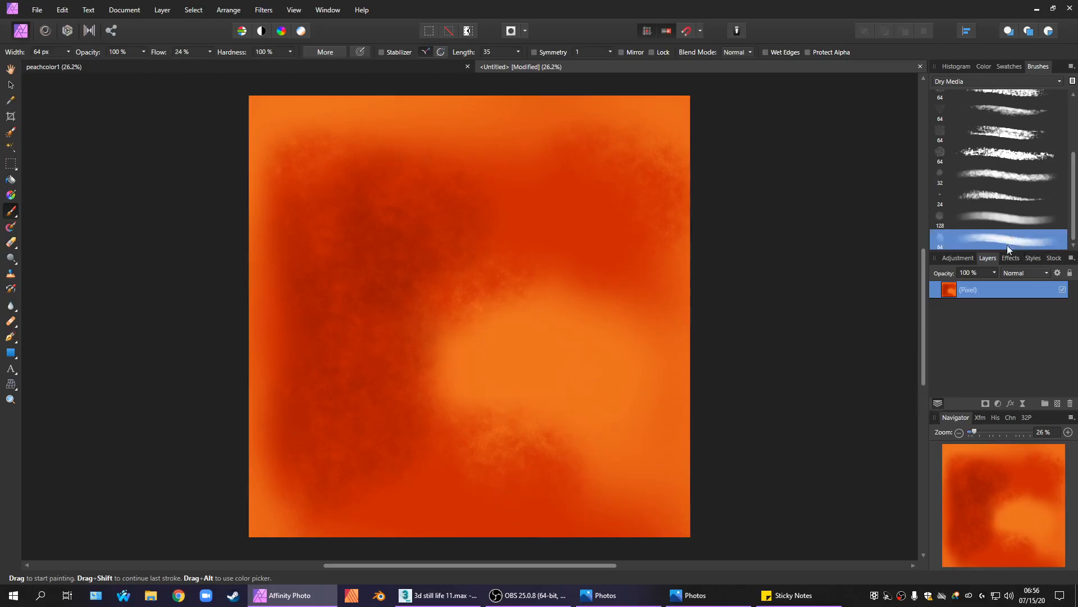
pyautogui.moveTo(619, 414); pyautogui.dragTo(495, 301)
pyautogui.hotkey('ctrl', 'z')
# Set the Oil Pastel width to 861 px, test strokes and dabs on and below the orange patch, and undo them all.
pyautogui.click(67, 52)
pyautogui.moveTo(92, 67); pyautogui.dragTo(104, 66)
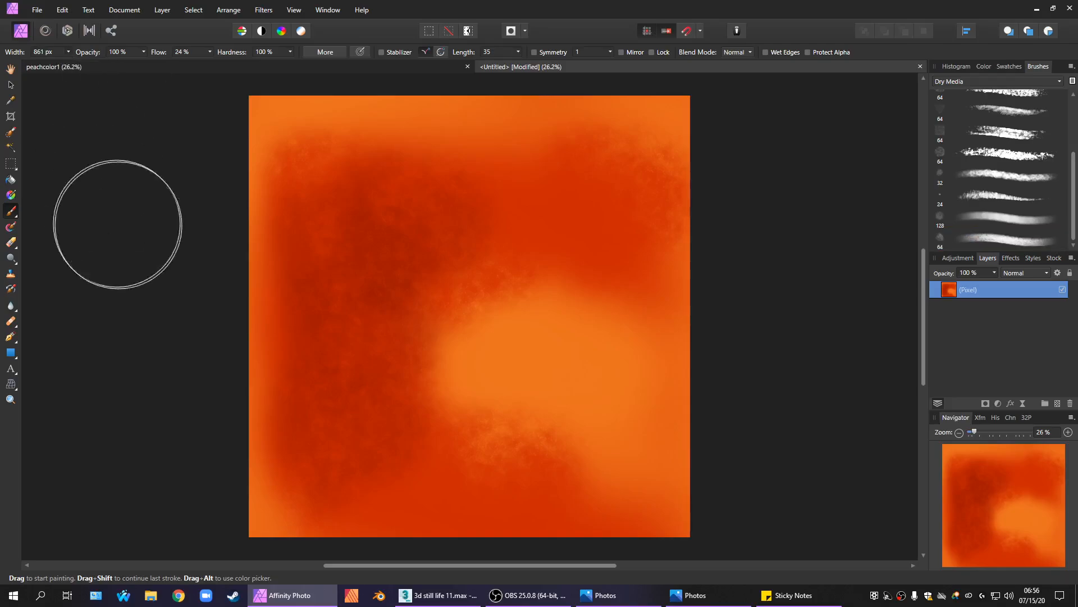
pyautogui.moveTo(455, 402)
pyautogui.mouseDown()
pyautogui.moveTo(548, 446)
pyautogui.moveTo(588, 422)
pyautogui.moveTo(554, 409)
pyautogui.moveTo(567, 427)
pyautogui.mouseUp()
pyautogui.click(676, 513)
pyautogui.hotkey('ctrl', 'z')
pyautogui.hotkey('ctrl', 'z')
pyautogui.click(517, 490)
pyautogui.click(624, 552)
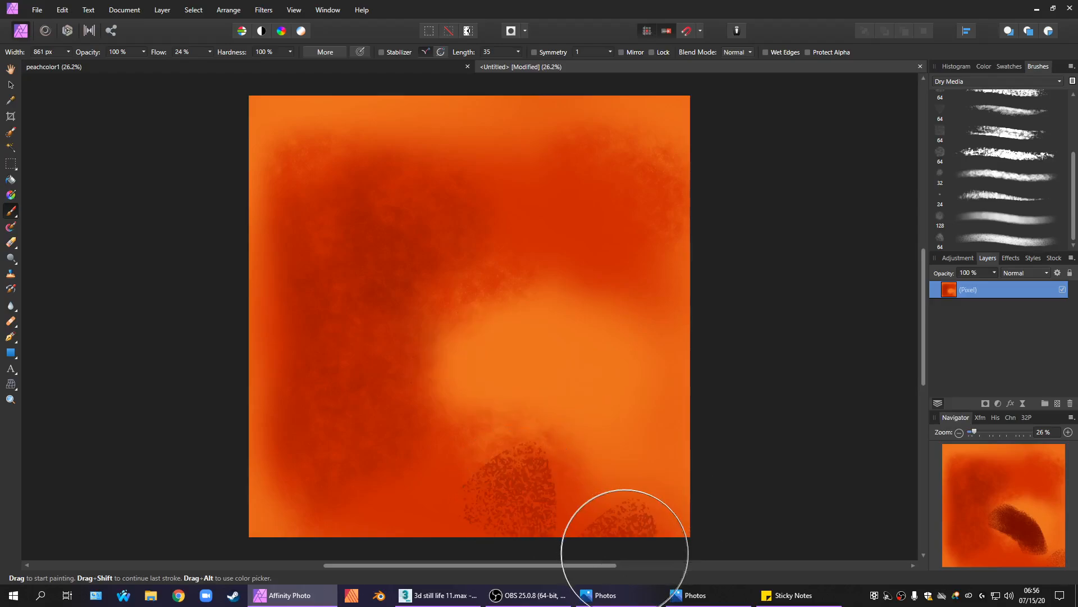
pyautogui.hotkey('ctrl', 'z')
pyautogui.hotkey('ctrl', 'z')
pyautogui.hotkey('ctrl', 'z')
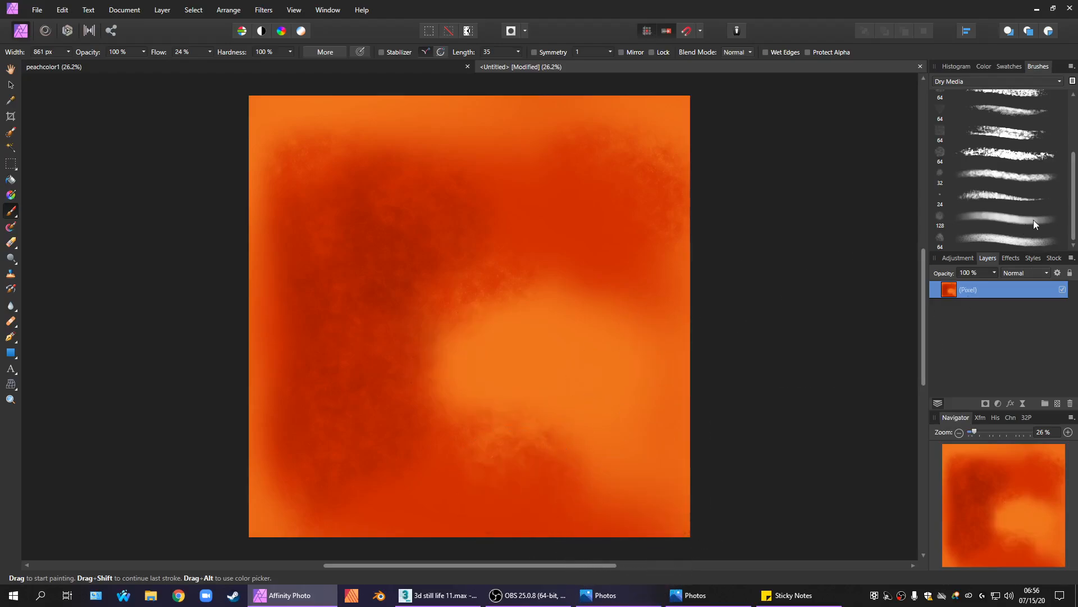
# Try the fifth Dry Media brush at a width of 2864 px.
pyautogui.scroll(3, 1035, 219)
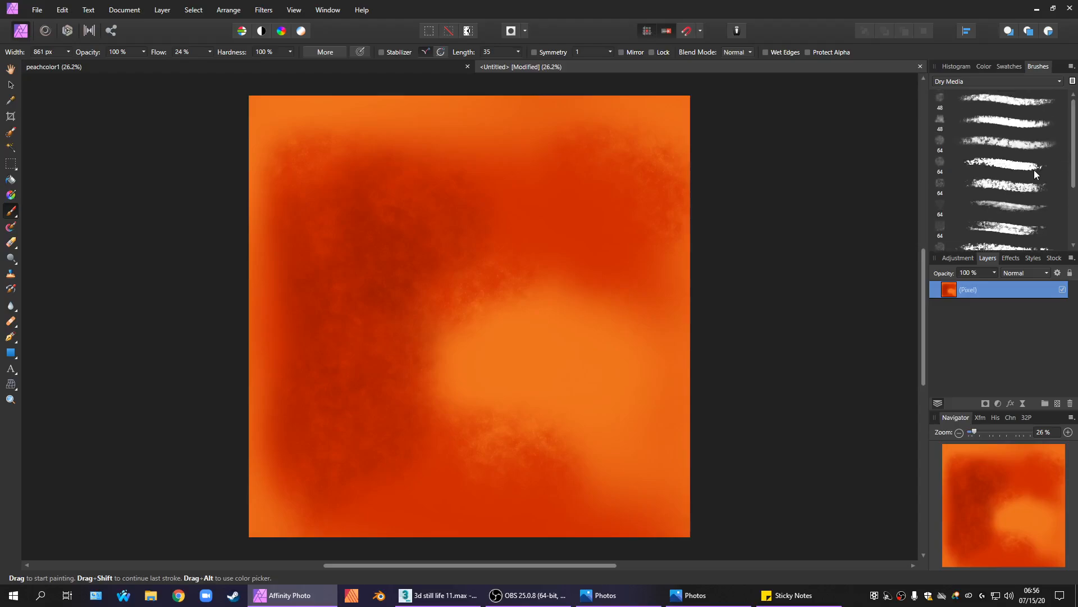
pyautogui.click(1032, 188)
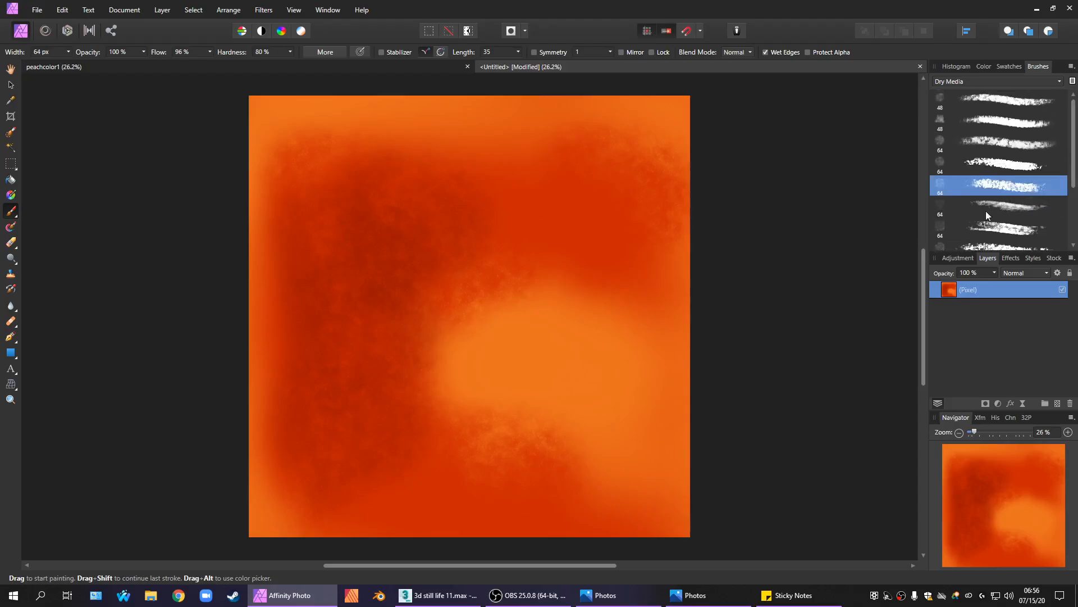
pyautogui.click(69, 52)
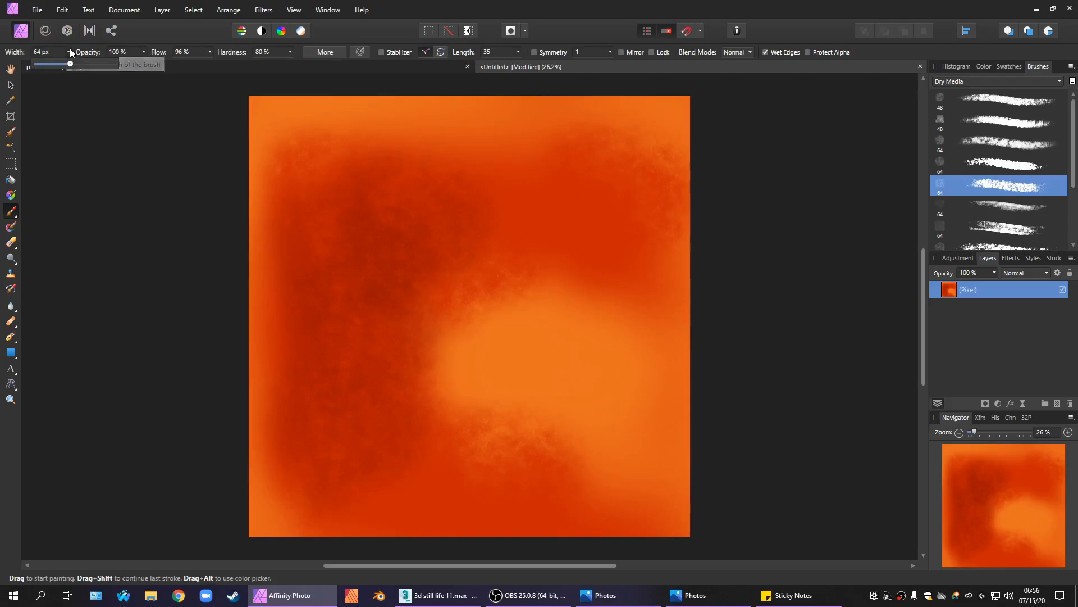
pyautogui.moveTo(86, 63); pyautogui.dragTo(96, 150)
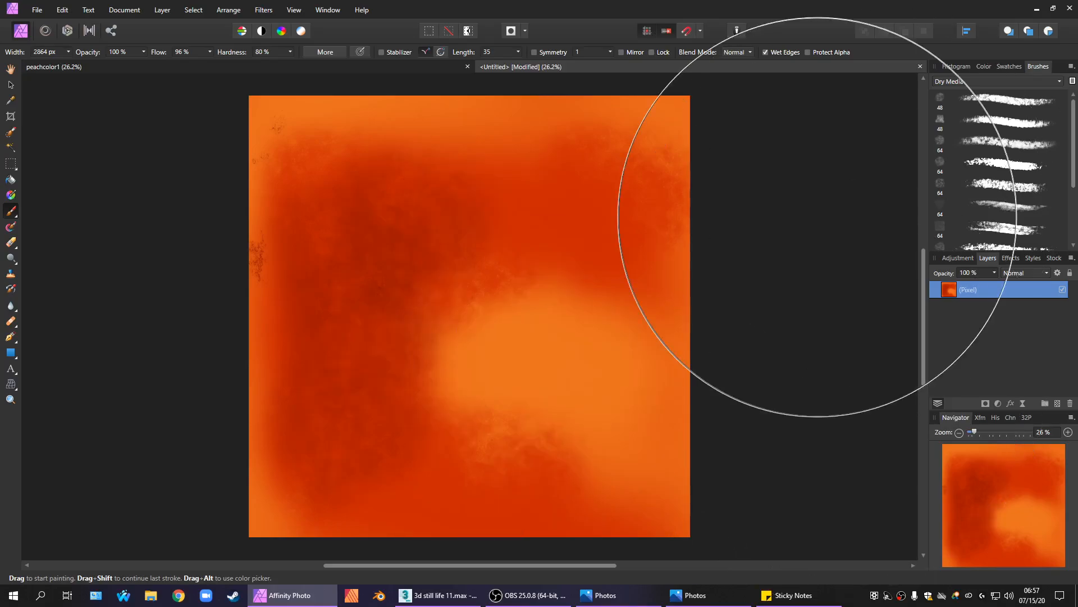
# Reselect the 64 px Dry Media brush just above the 32 px brush.
pyautogui.moveTo(1074, 169); pyautogui.dragTo(1074, 225)
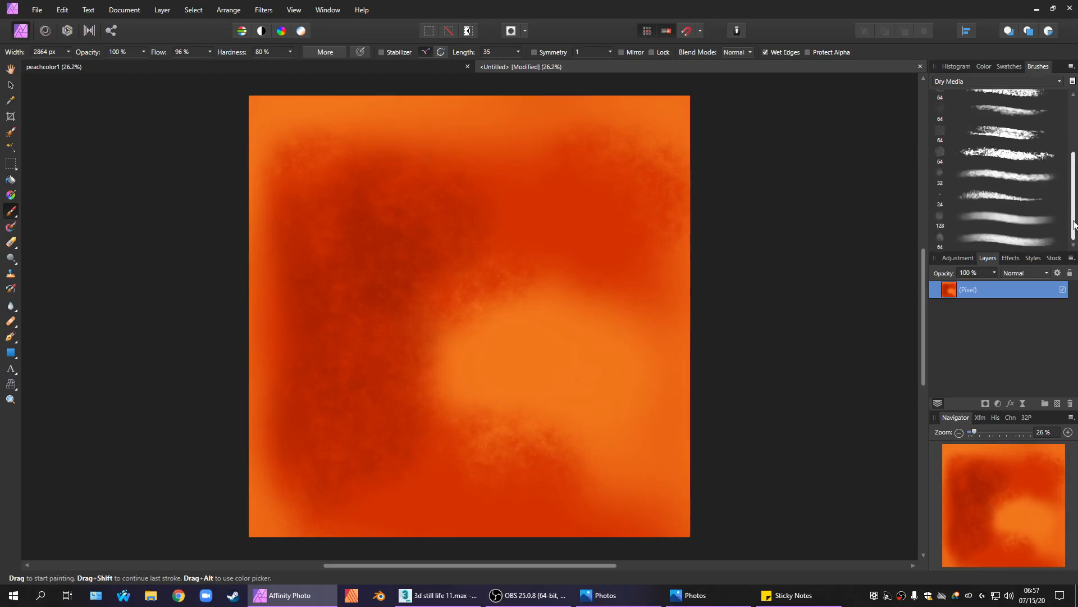
pyautogui.click(997, 179)
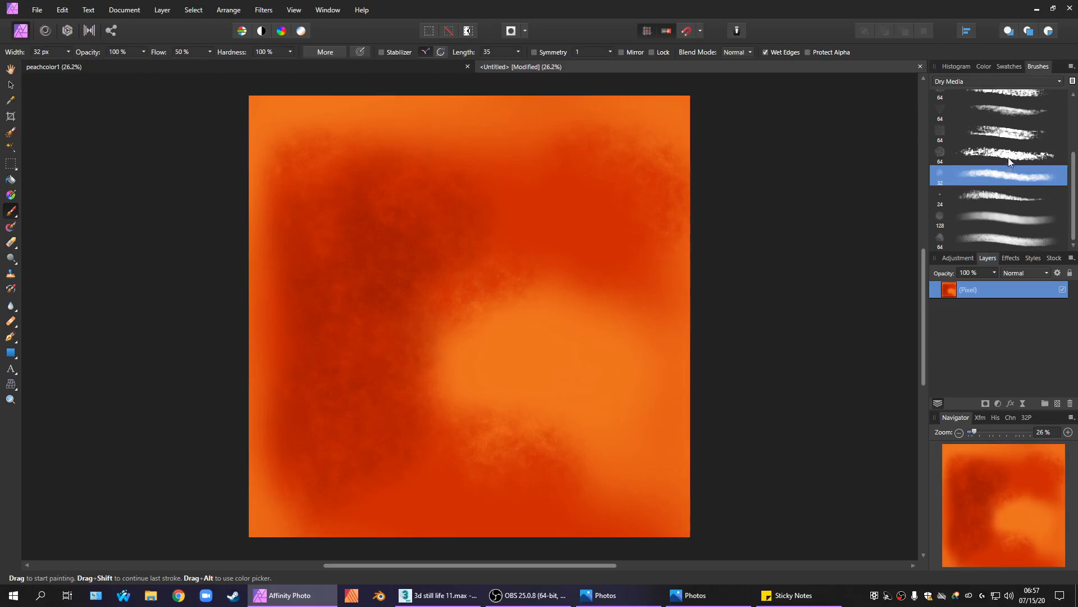
pyautogui.click(1008, 158)
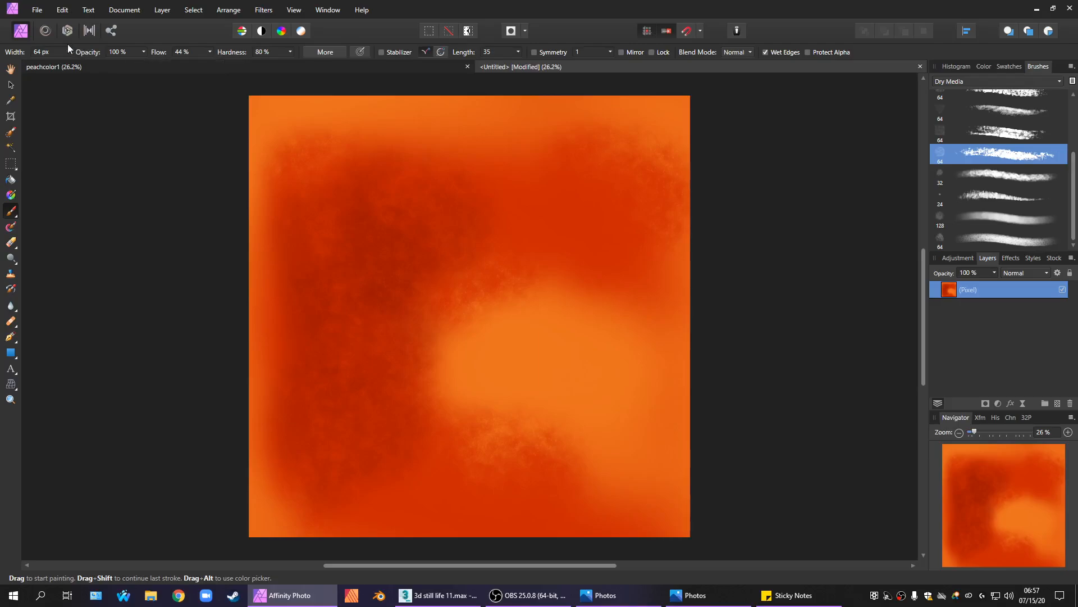
# Set the brush width to 391 px, try a stroke across the orange patch, and undo it.
pyautogui.moveTo(70, 51); pyautogui.dragTo(93, 62)
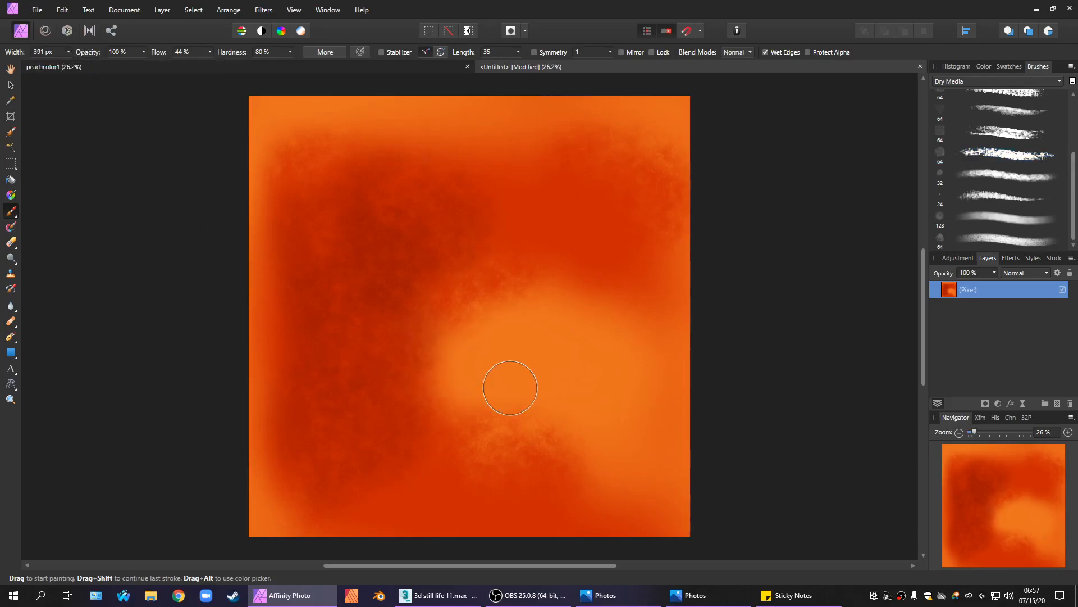
pyautogui.moveTo(510, 388); pyautogui.dragTo(589, 402)
pyautogui.hotkey('ctrl', 'z')
# Set the Dry Media brush to 1919 px width and 22% spacing, try a stroke across the canvas, and undo it.
pyautogui.moveTo(73, 49); pyautogui.dragTo(84, 67)
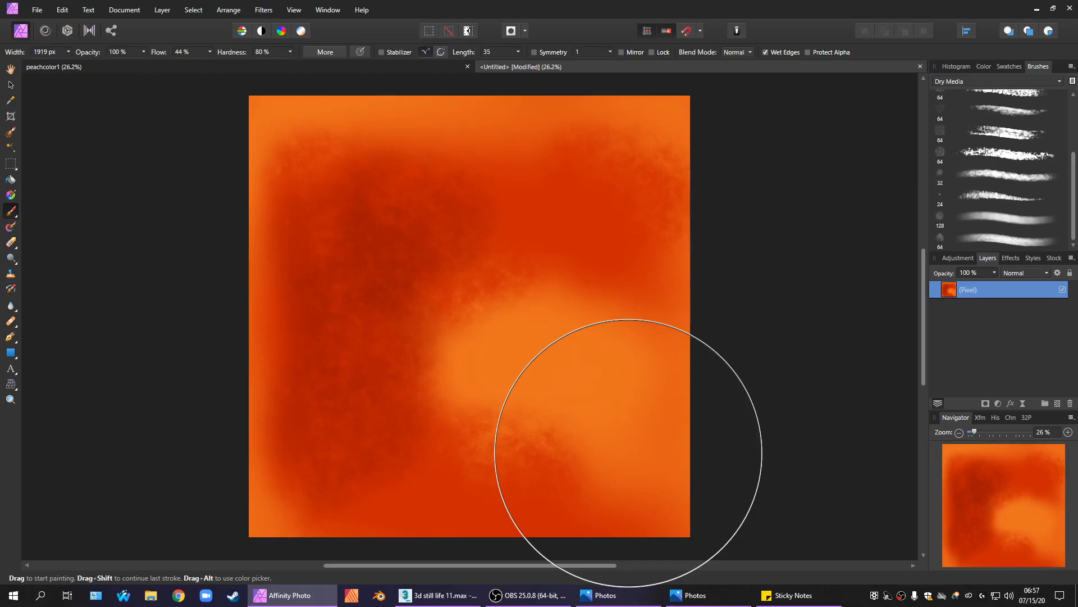
pyautogui.click(325, 51)
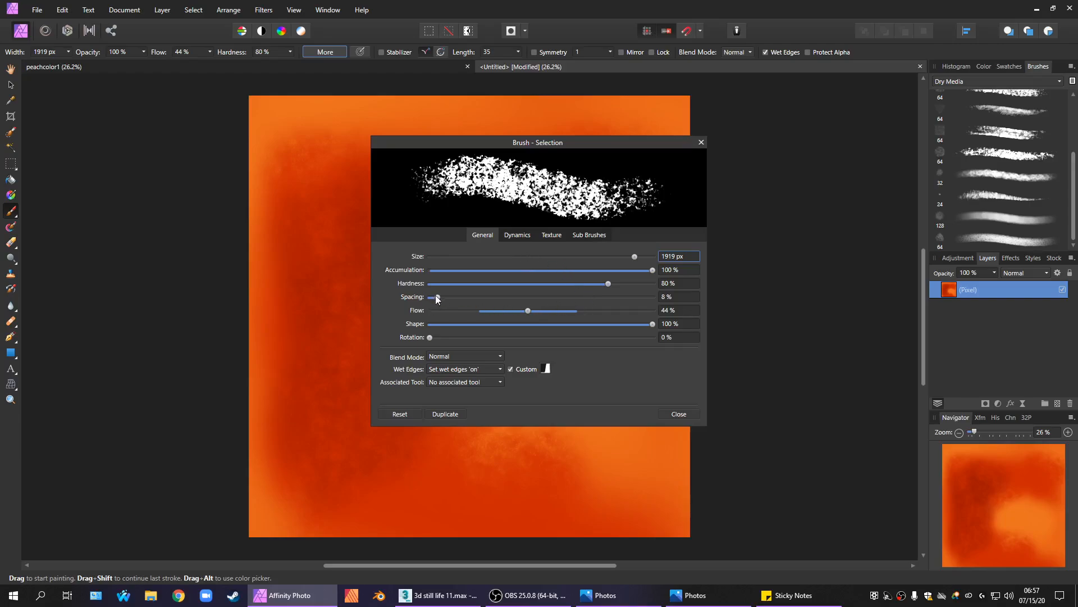
pyautogui.moveTo(436, 298)
pyautogui.mouseDown()
pyautogui.moveTo(509, 297)
pyautogui.moveTo(432, 298)
pyautogui.mouseUp()
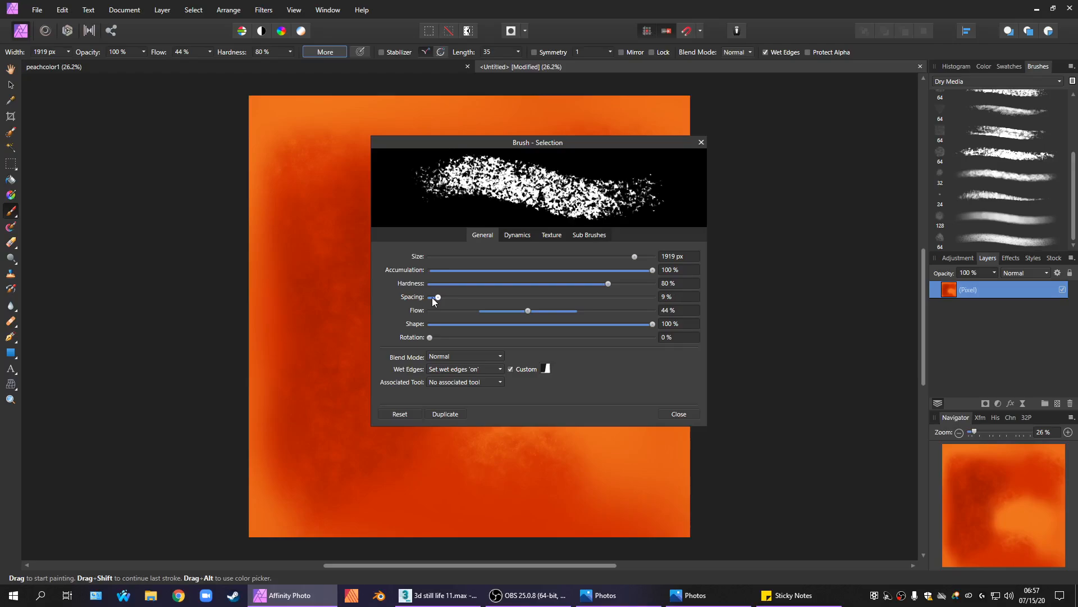
pyautogui.click(462, 297)
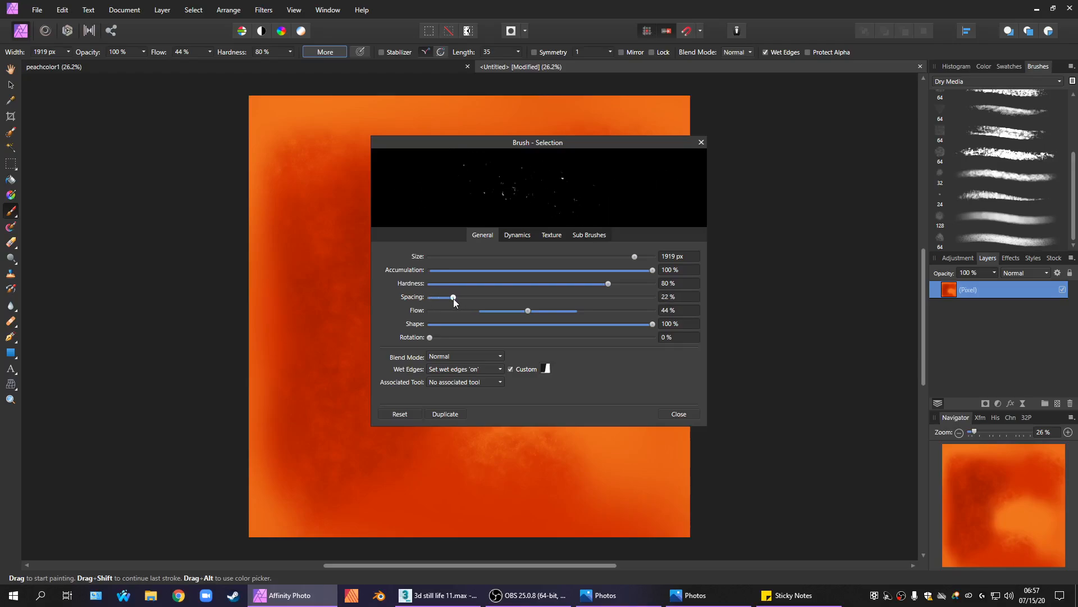
pyautogui.click(681, 414)
pyautogui.moveTo(562, 421)
pyautogui.mouseDown()
pyautogui.moveTo(378, 277)
pyautogui.moveTo(528, 297)
pyautogui.mouseUp()
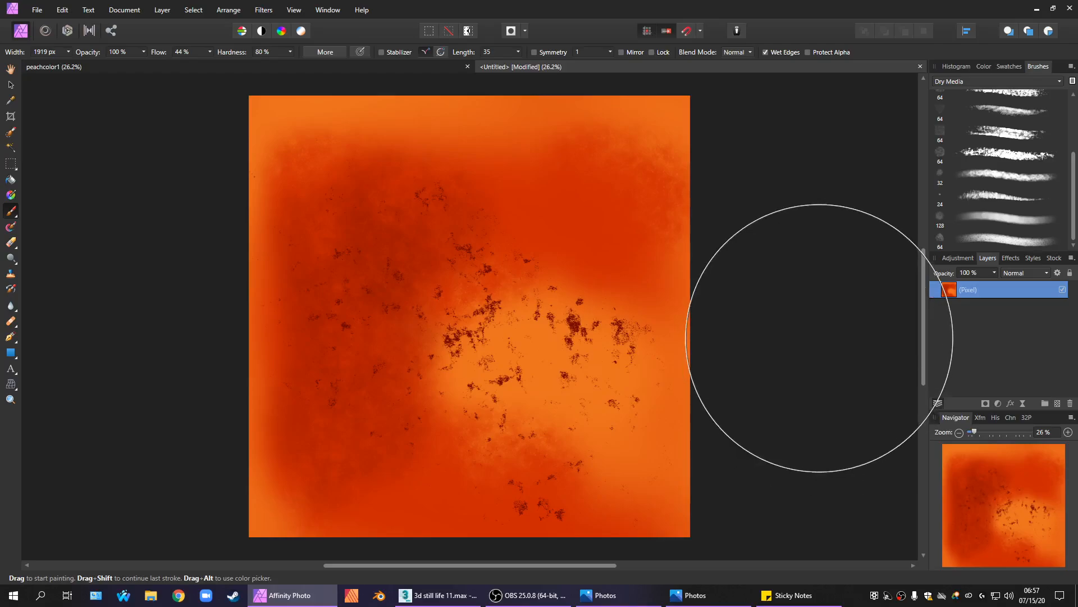
pyautogui.hotkey('ctrl', 'z')
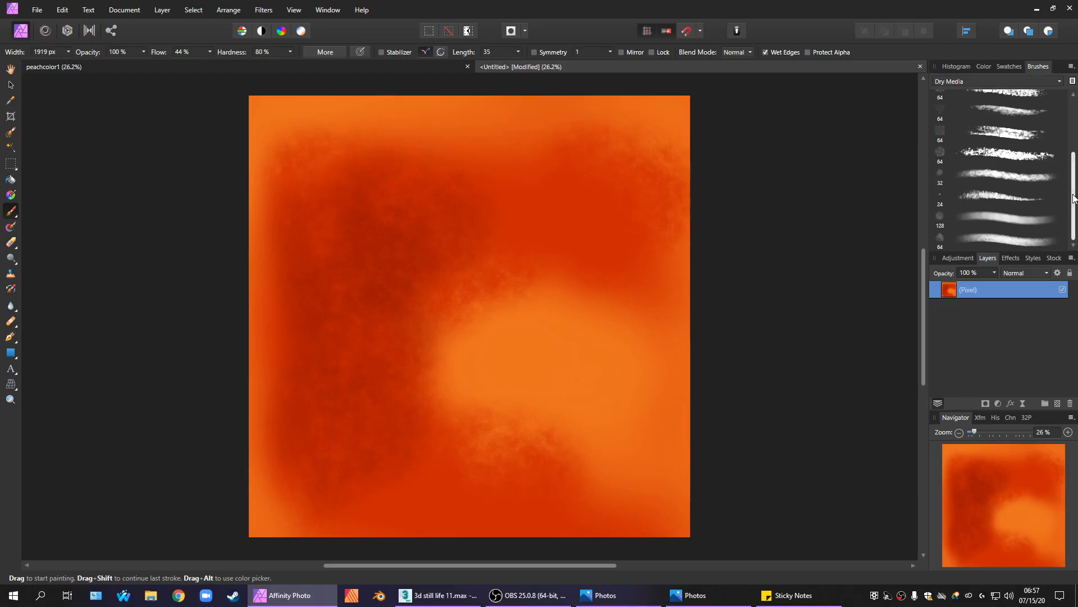
# Switch the brush category from Dry Media to Textures and browse to the end of its brushes.
pyautogui.scroll(3, 1046, 92)
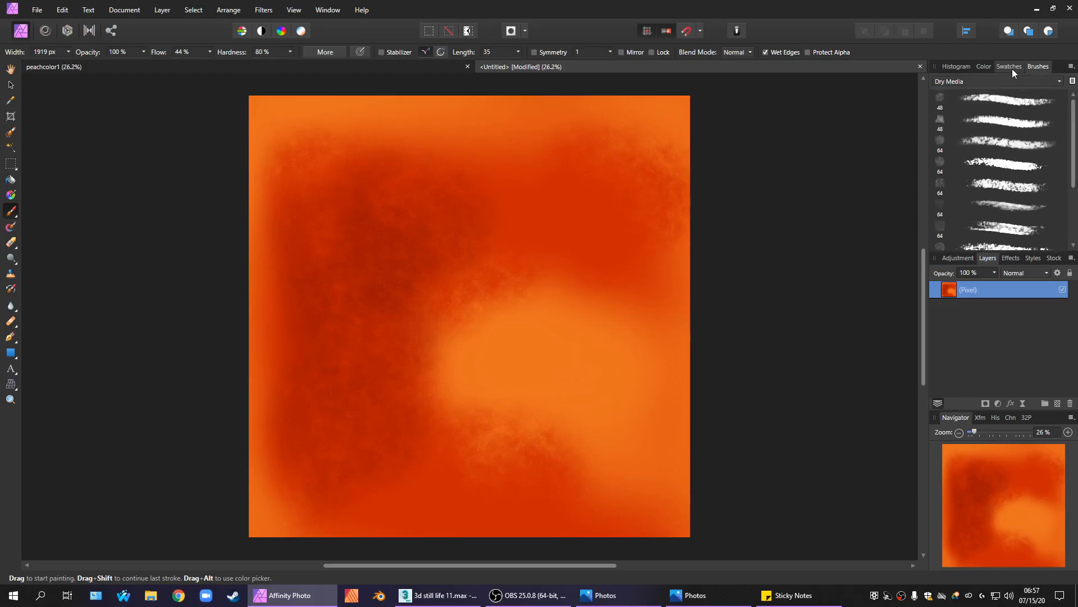
pyautogui.click(1043, 81)
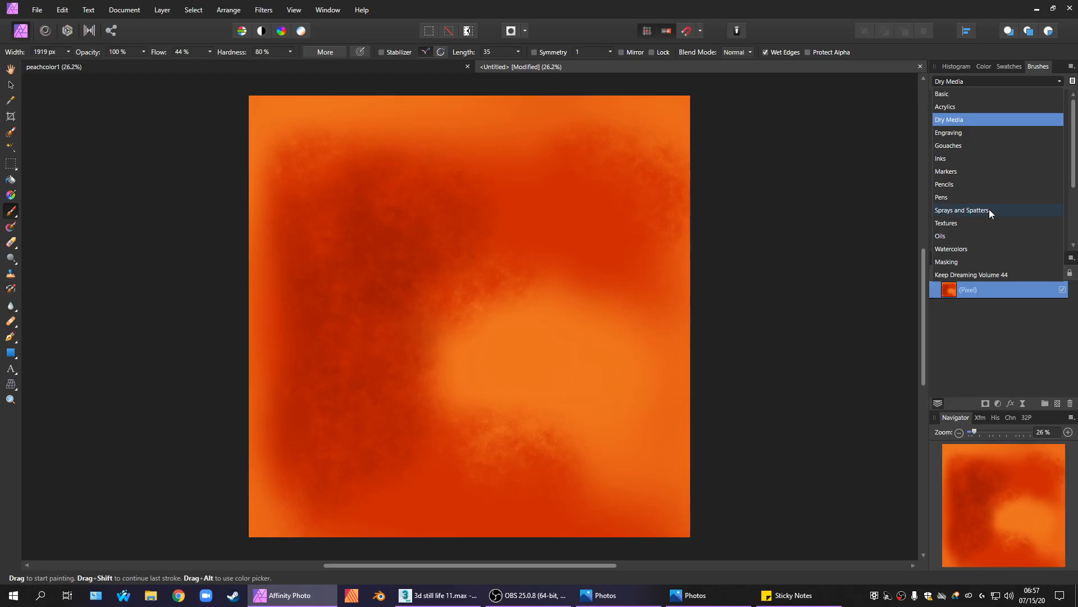
pyautogui.click(982, 224)
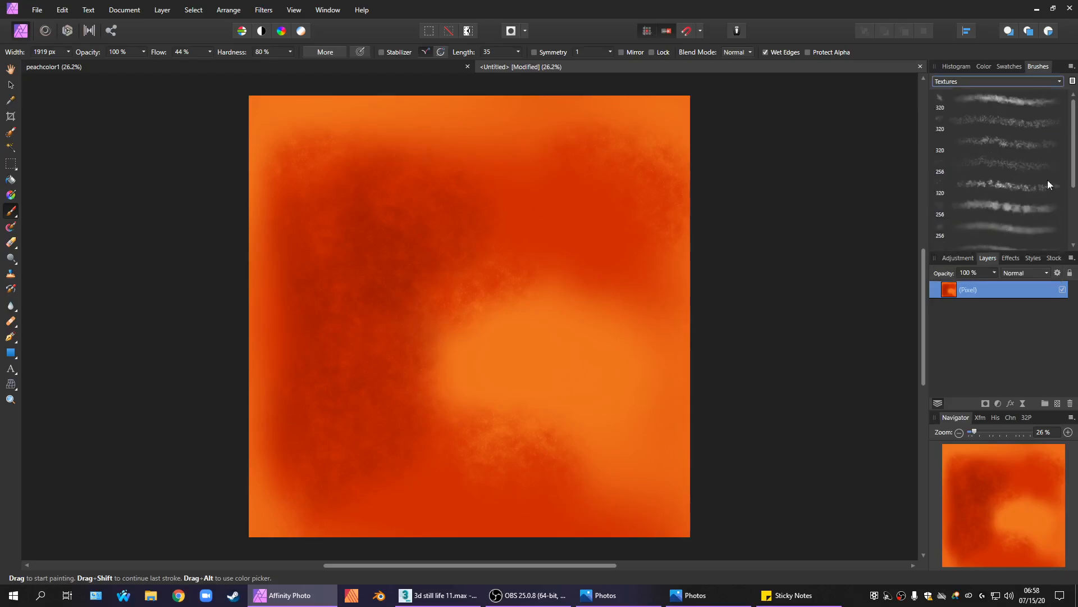
pyautogui.scroll(-3, 1071, 153)
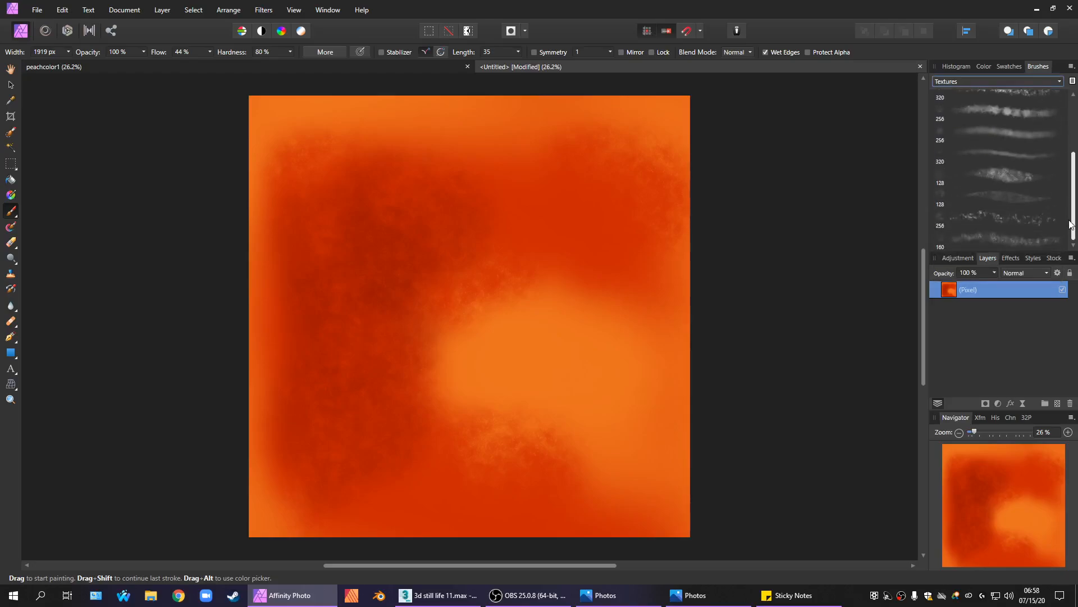
# Enlarge the upper 128 px Textures brush to 775 px, test strokes over the orange patch, and undo them.
pyautogui.click(1021, 175)
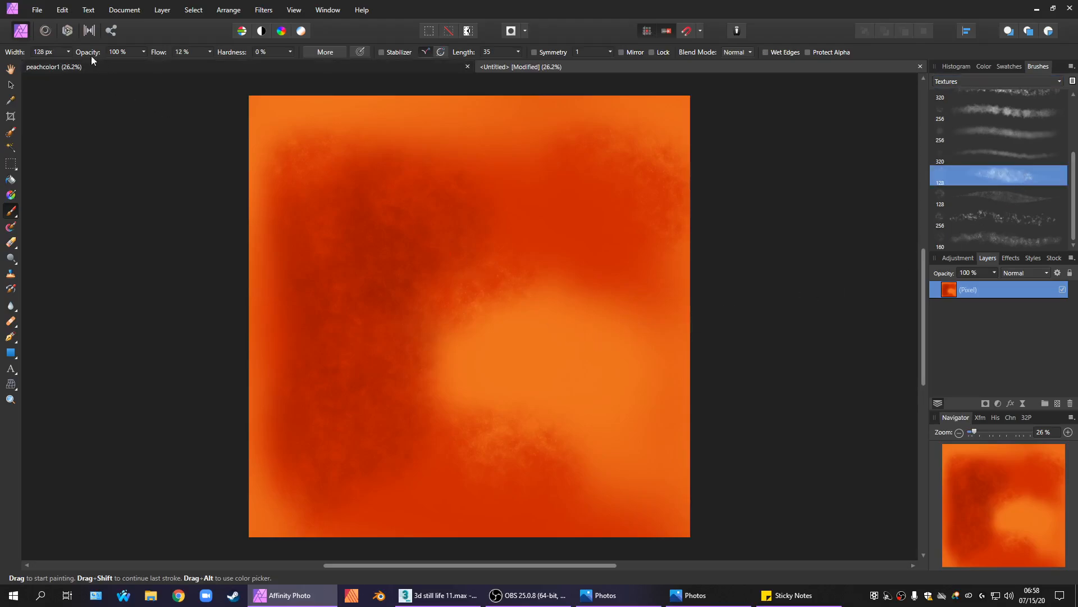
pyautogui.click(68, 52)
pyautogui.moveTo(71, 64); pyautogui.dragTo(97, 63)
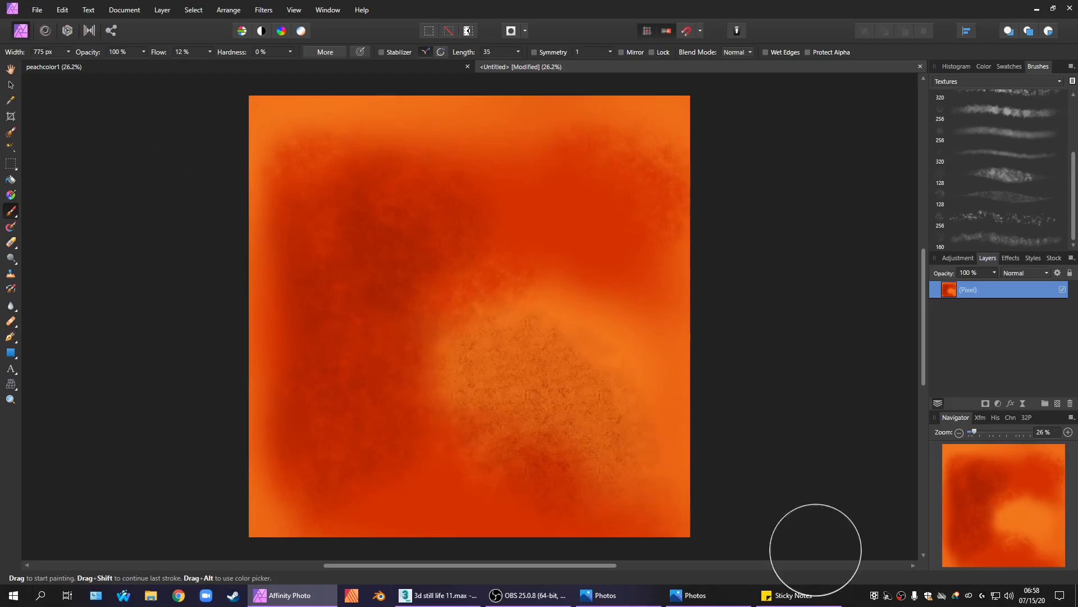
pyautogui.hotkey('ctrl', 'z')
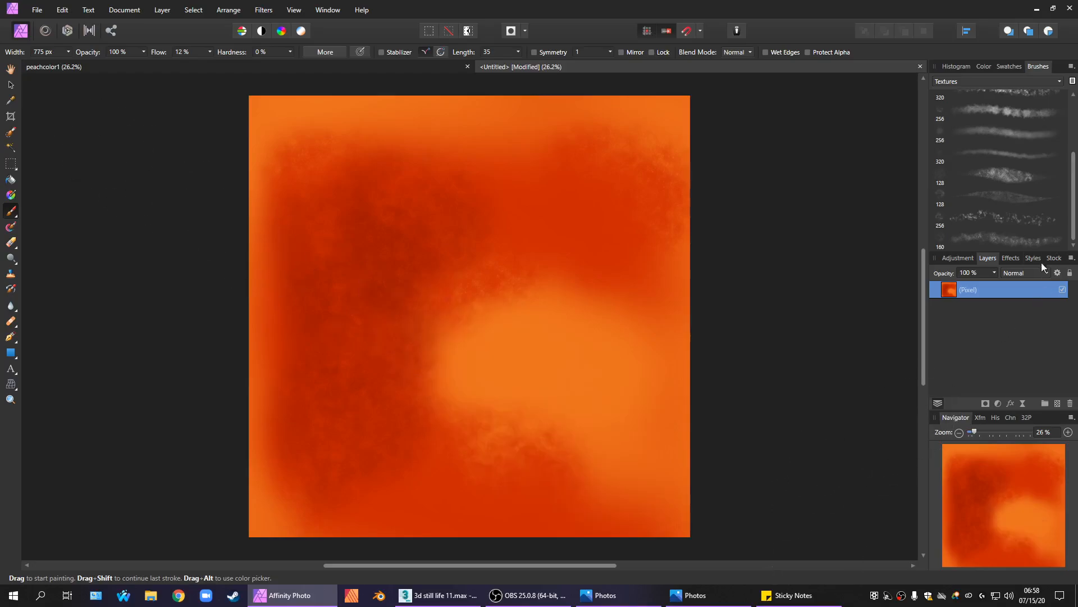
pyautogui.click(1007, 175)
pyautogui.click(68, 52)
pyautogui.moveTo(74, 65); pyautogui.dragTo(97, 65)
pyautogui.moveTo(509, 353); pyautogui.dragTo(612, 431)
pyautogui.hotkey('ctrl', 'z')
# Select the speckled 256 px Textures brush near the list's end, set its width to 1577 px, and undo a test stroke on the orange patch.
pyautogui.click(1022, 225)
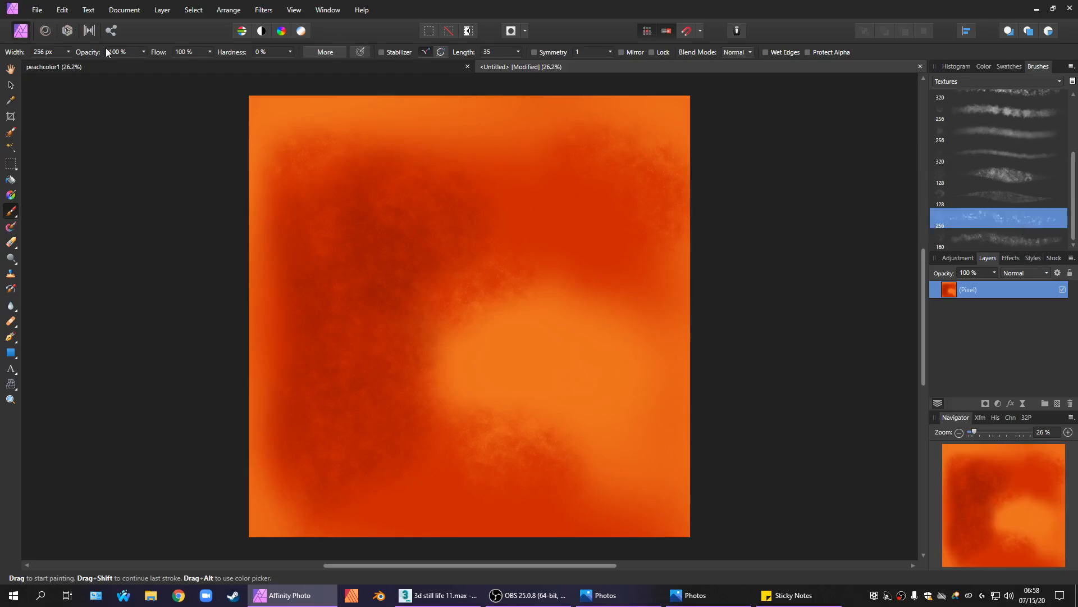
pyautogui.click(68, 51)
pyautogui.moveTo(90, 64); pyautogui.dragTo(92, 64)
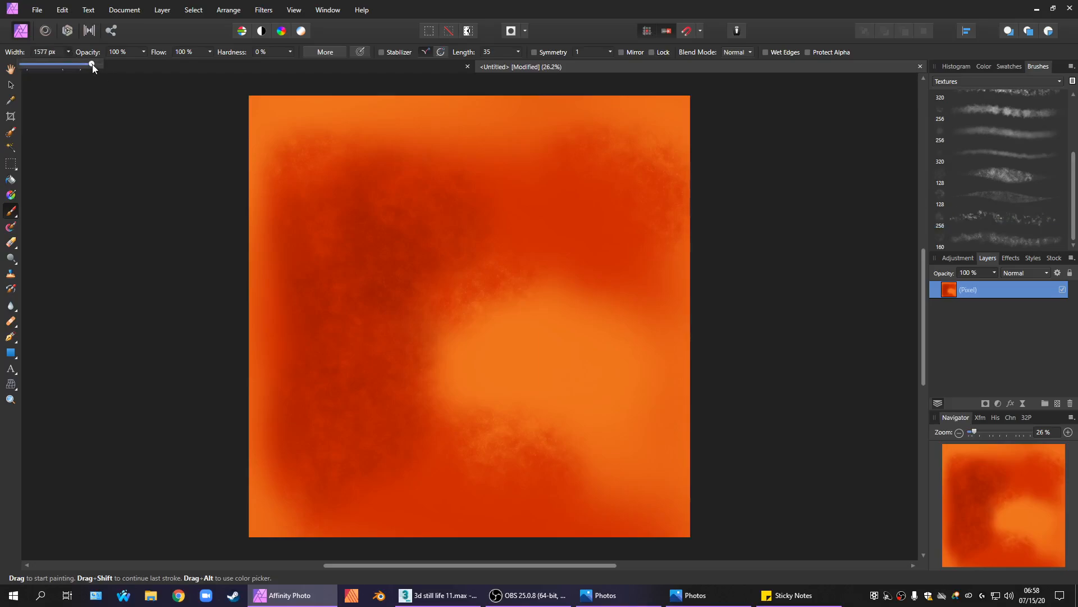
pyautogui.moveTo(457, 281); pyautogui.dragTo(587, 429)
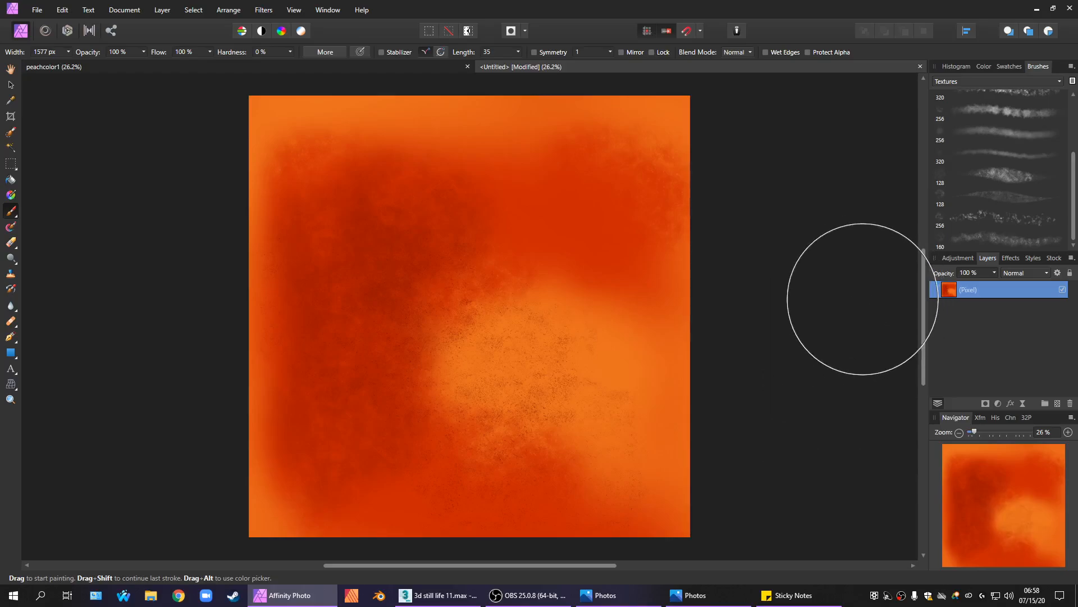
pyautogui.hotkey('ctrl', 'z')
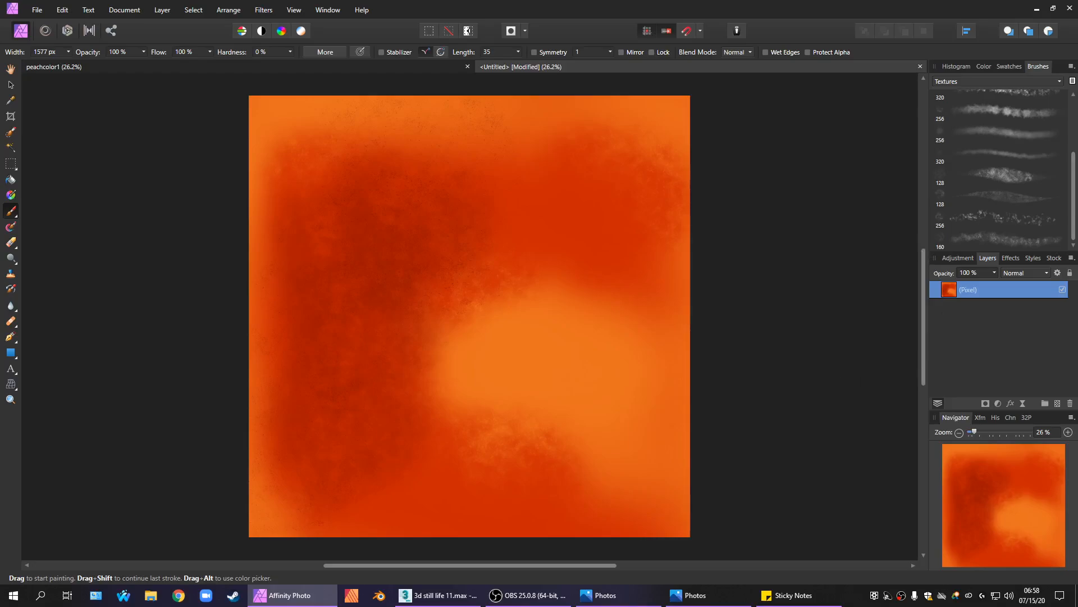
# Check the peach reference photo, move it off the canvas, and dab dark red speckles along the orange patch's upper edge.
pyautogui.hotkey('alt', 'Tab')
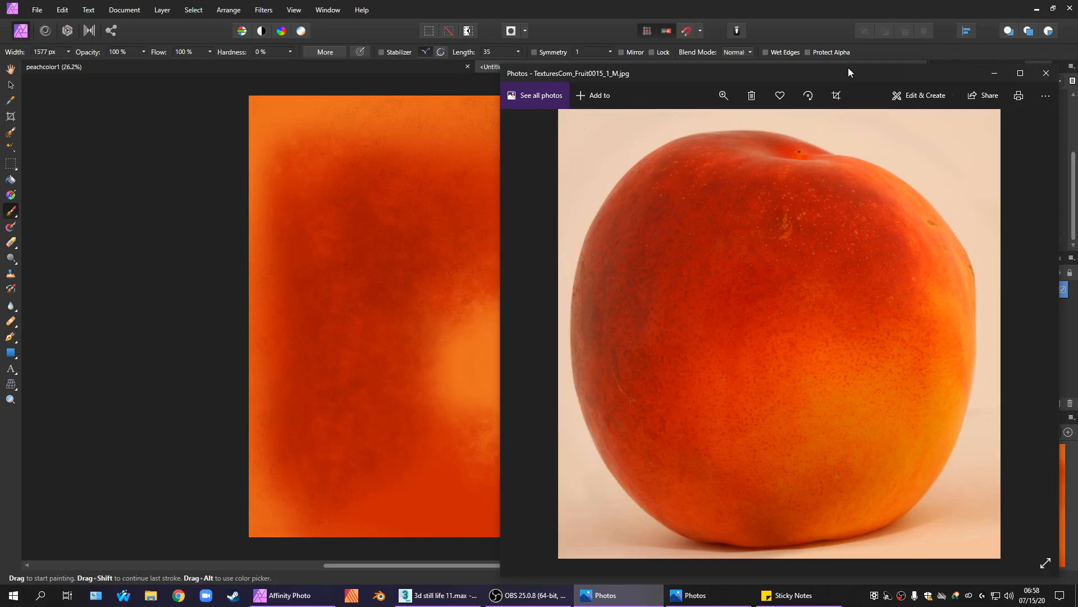
pyautogui.moveTo(849, 73); pyautogui.dragTo(1077, 123)
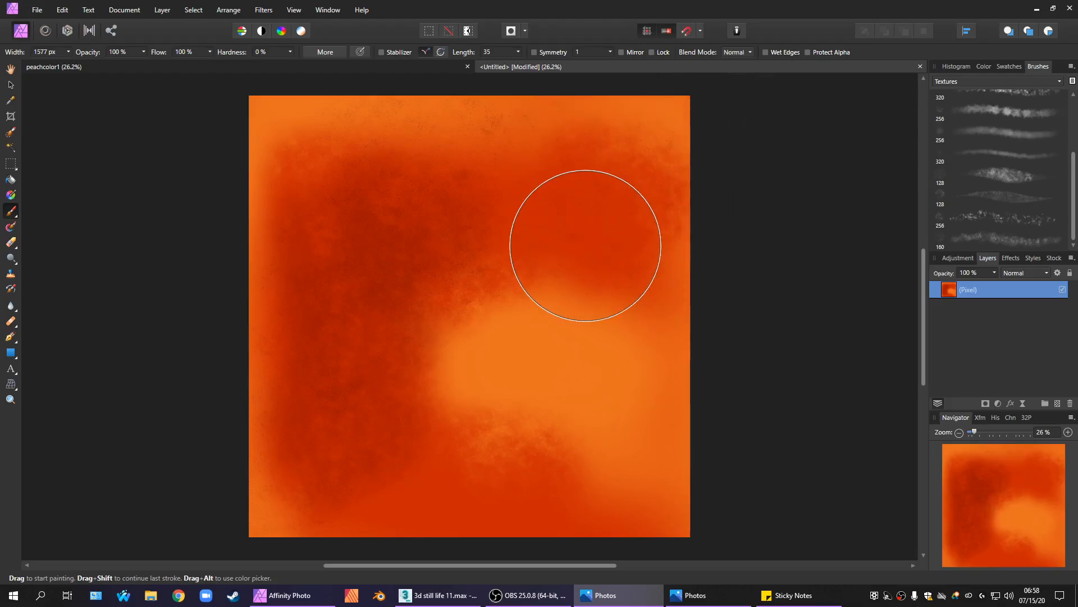
pyautogui.click(591, 272)
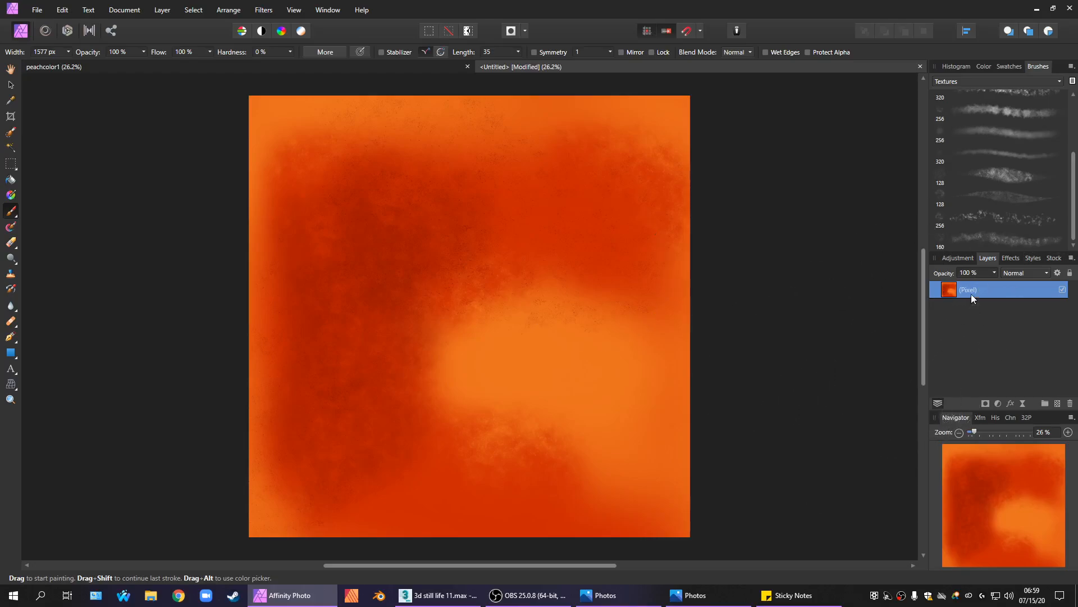
# Make the orange the active brush colour and change it to the lighter, yellower E3A04C.
pyautogui.click(983, 67)
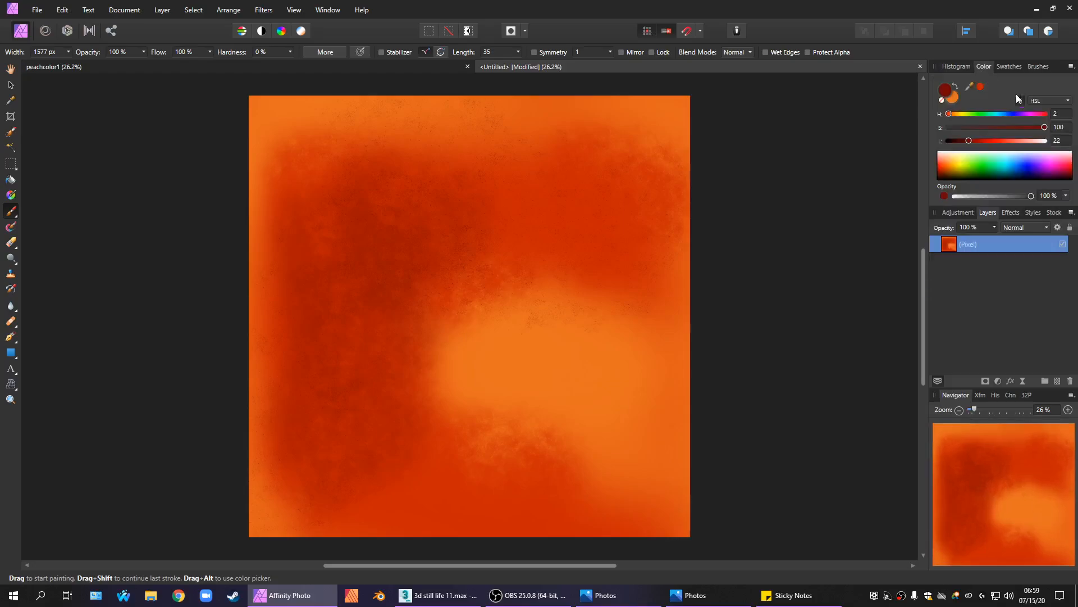
pyautogui.click(957, 86)
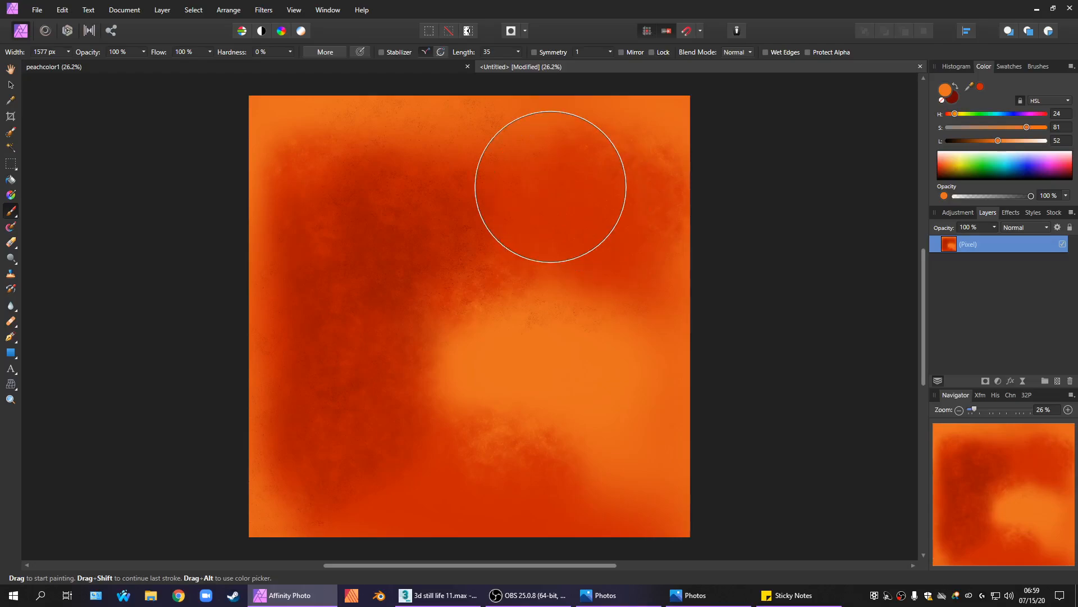
pyautogui.doubleClick(947, 92)
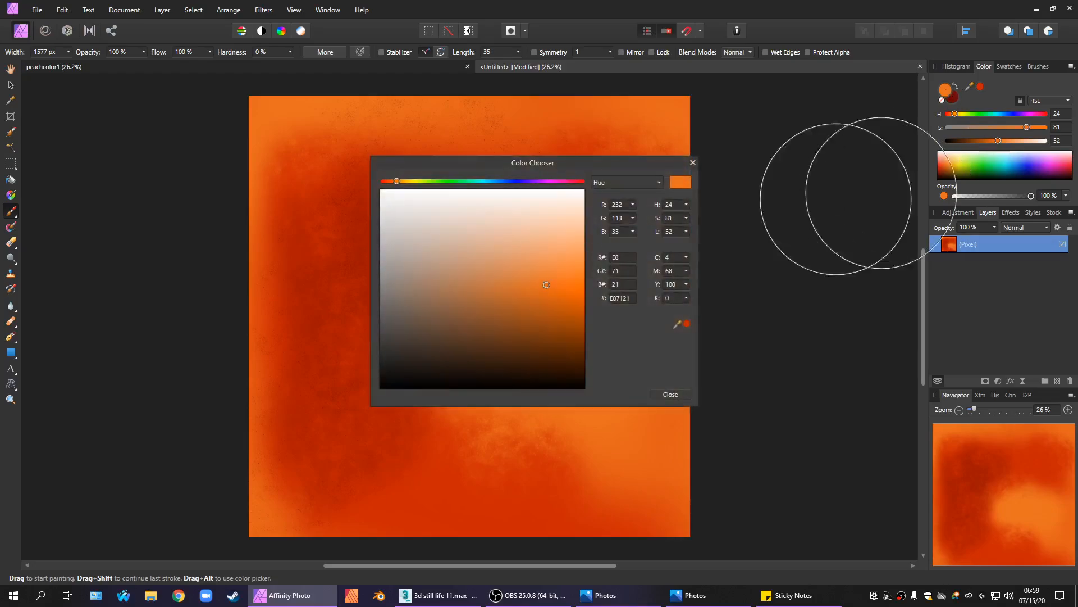
pyautogui.click(408, 181)
pyautogui.moveTo(409, 182); pyautogui.dragTo(402, 183)
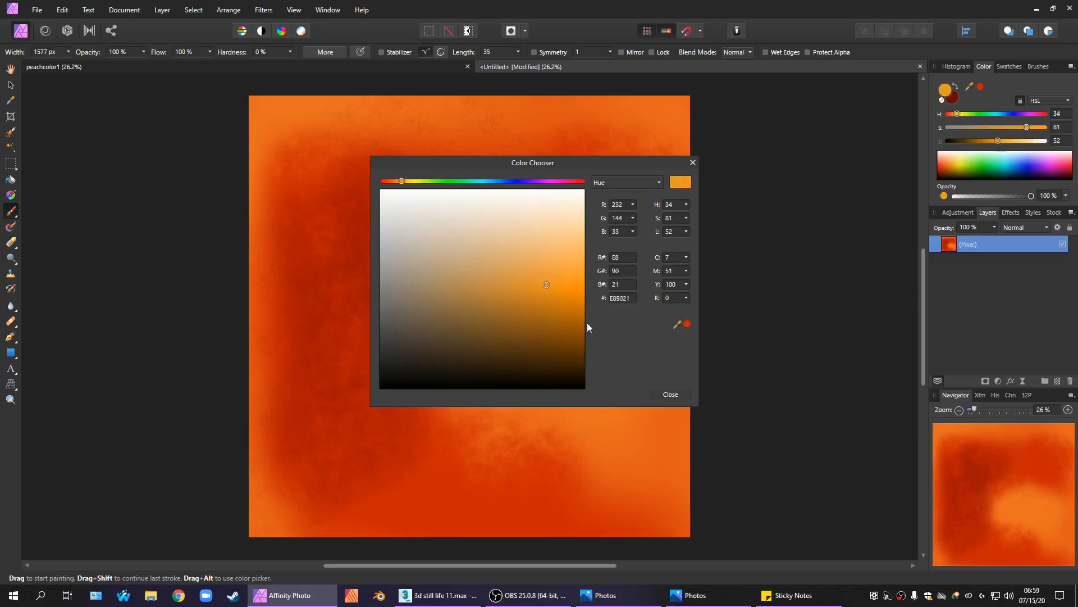
pyautogui.click(529, 271)
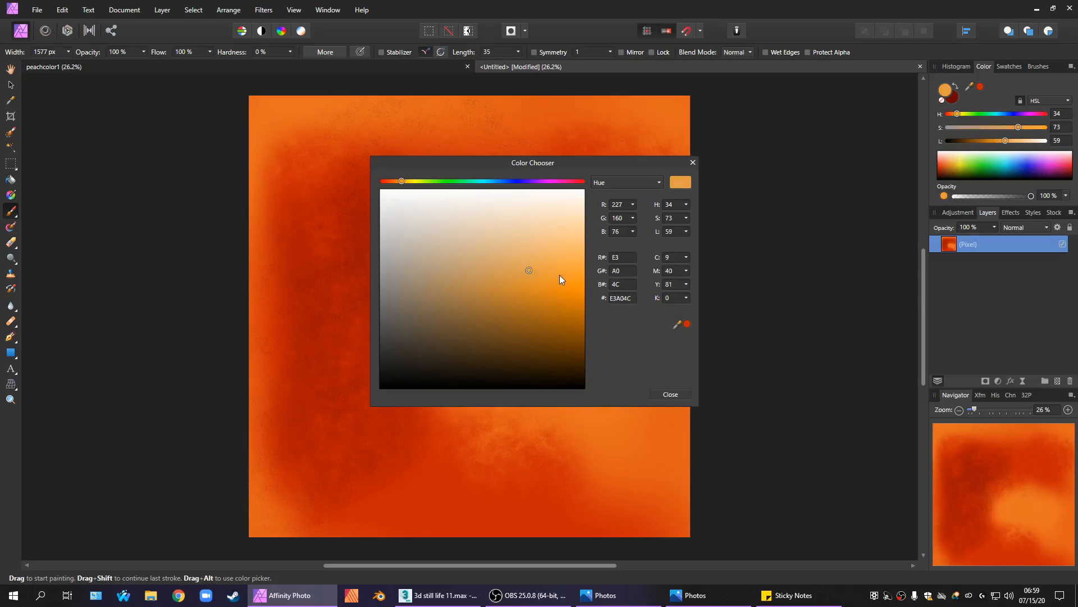
pyautogui.click(672, 394)
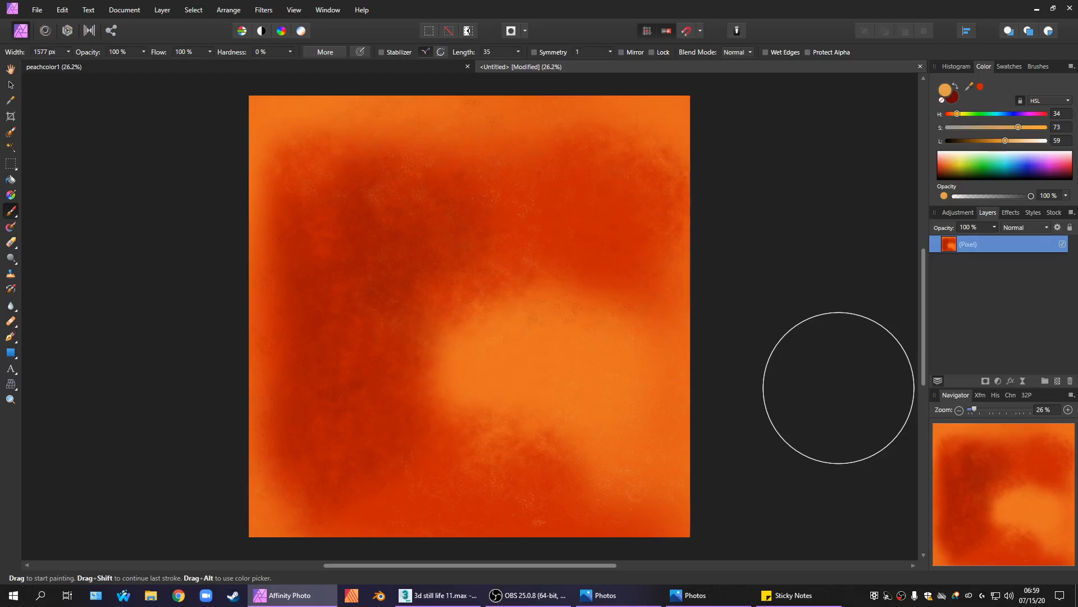
# Swap back to the dark red brush colour and shift its hue to 15.
pyautogui.click(949, 91)
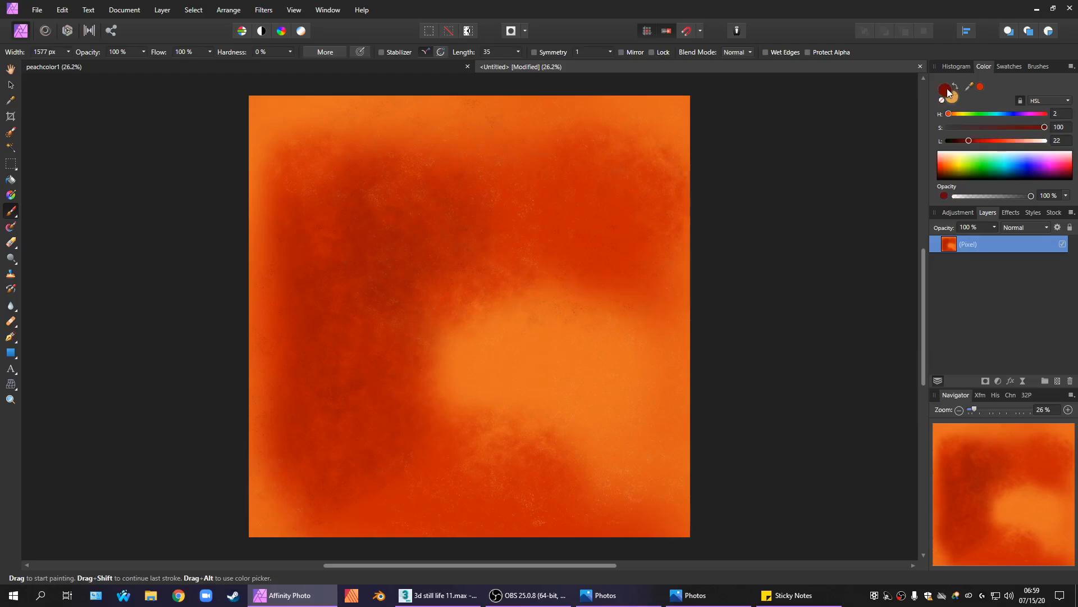
pyautogui.click(949, 91)
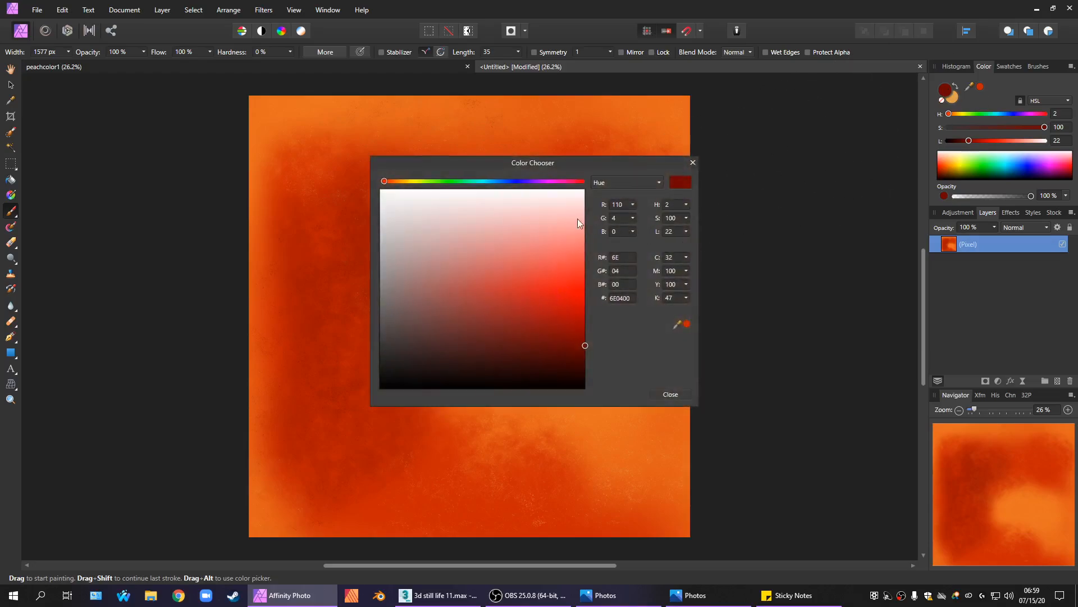
pyautogui.moveTo(399, 185); pyautogui.dragTo(391, 183)
pyautogui.click(671, 394)
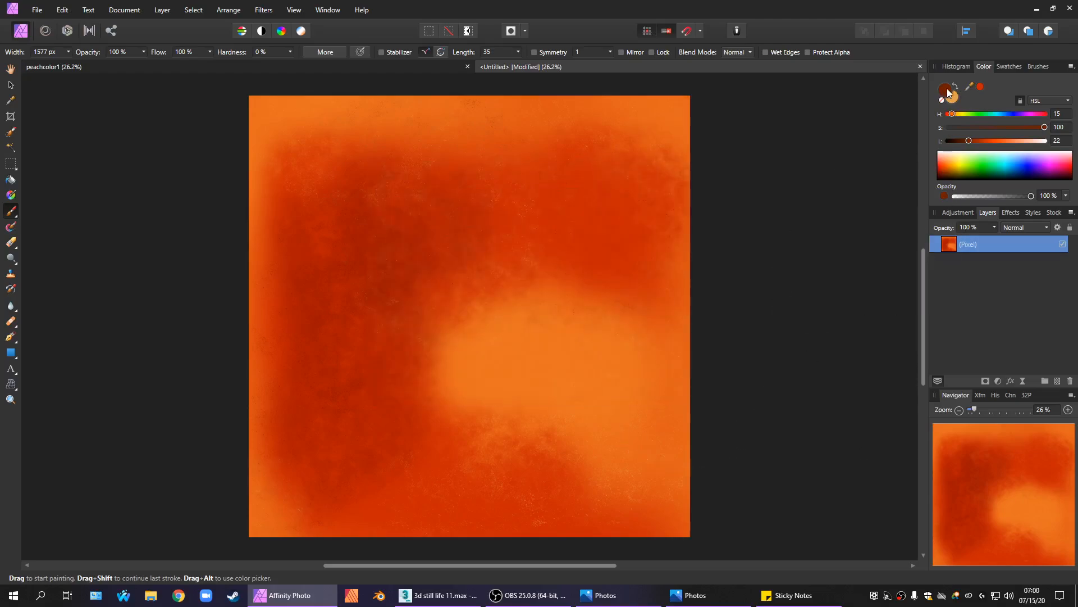
# Change the active brush colour to the brighter orange D35C0C with a hue of 24.
pyautogui.doubleClick(947, 89)
pyautogui.moveTo(510, 308); pyautogui.dragTo(564, 301)
pyautogui.moveTo(392, 181); pyautogui.dragTo(397, 181)
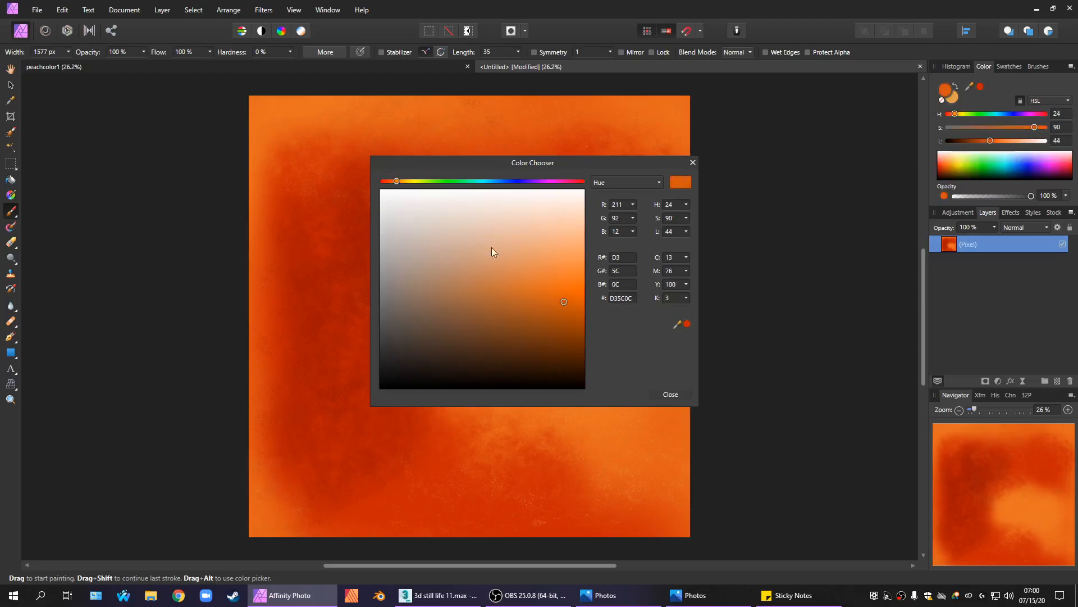
pyautogui.click(672, 394)
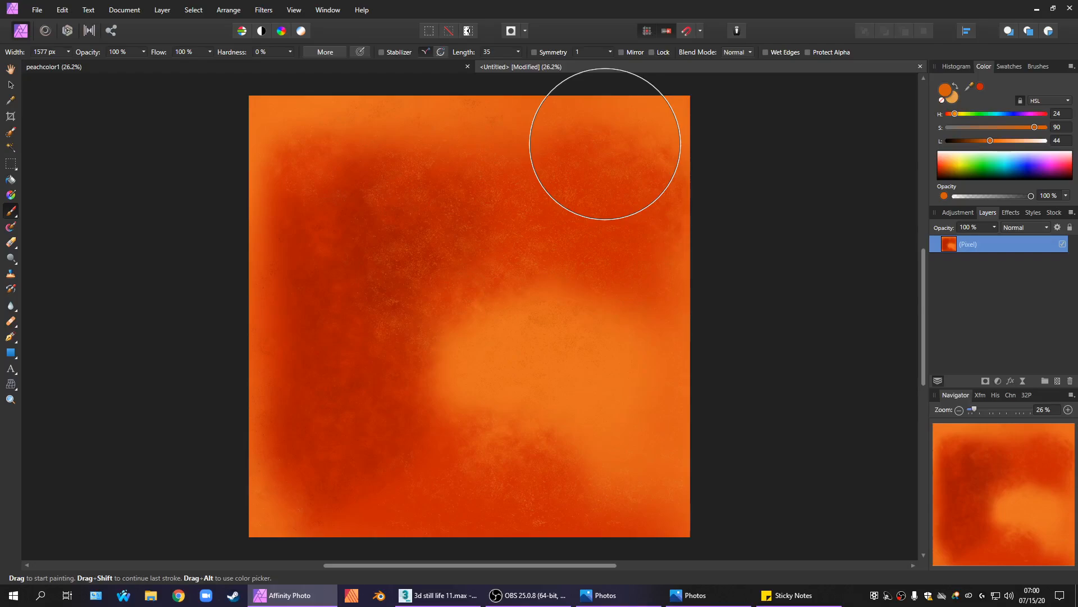
pyautogui.click(46, 12)
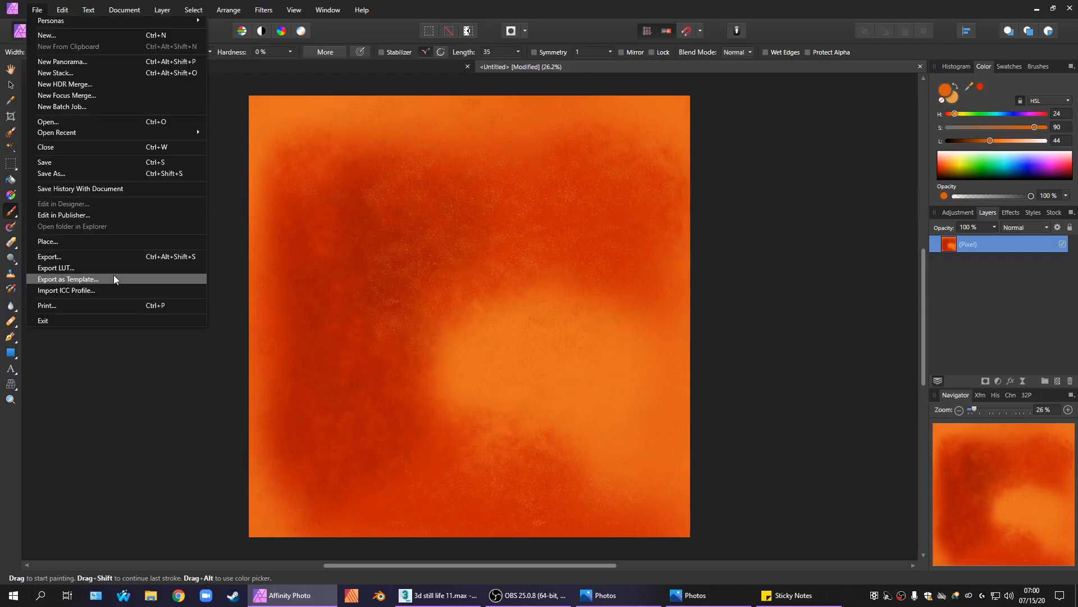
pyautogui.click(106, 173)
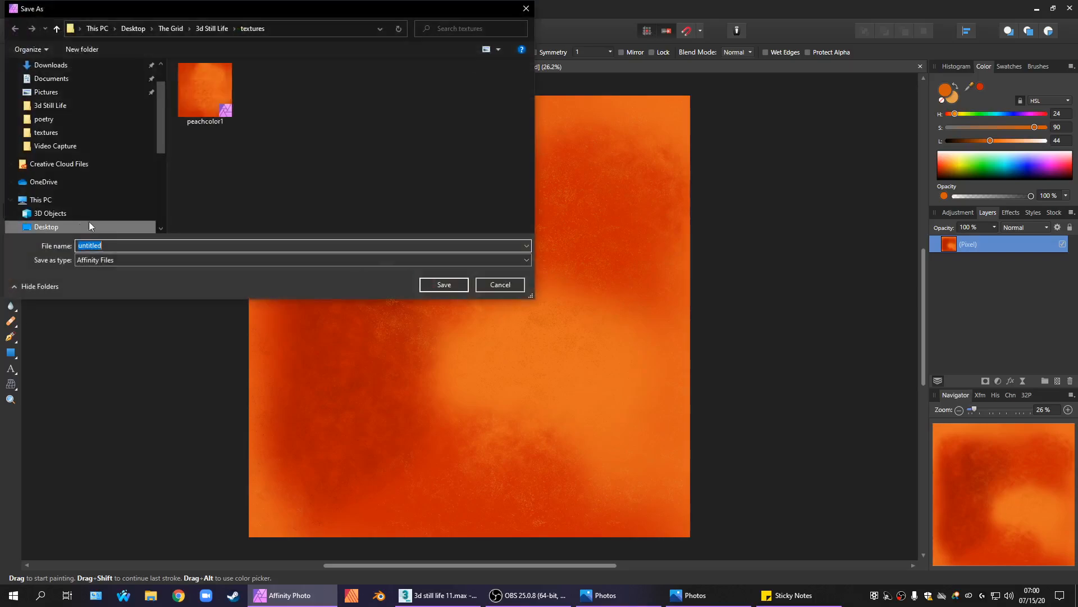
pyautogui.click(205, 90)
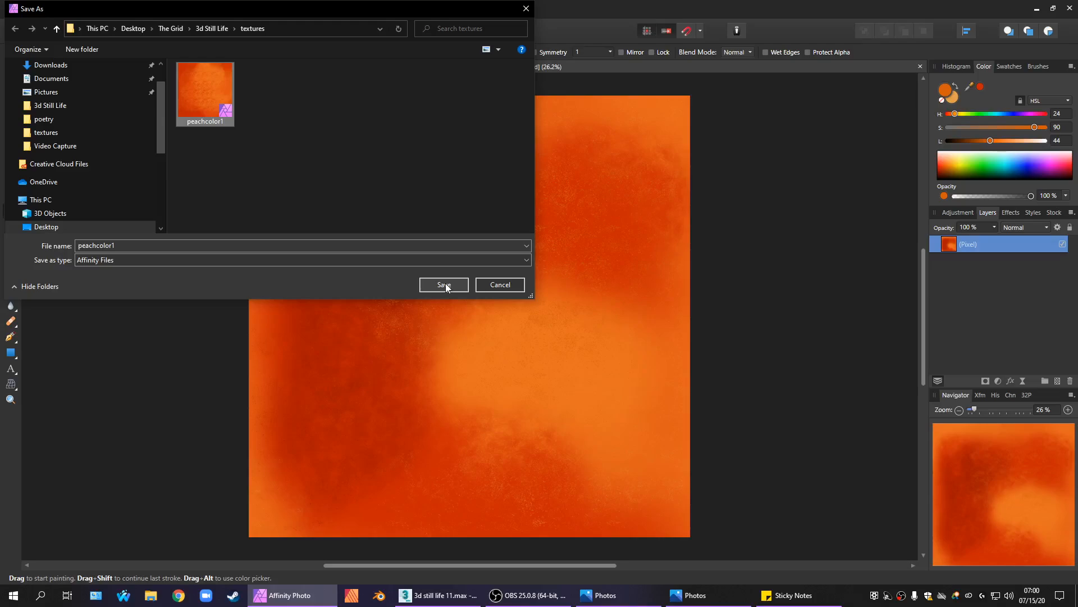
pyautogui.click(516, 284)
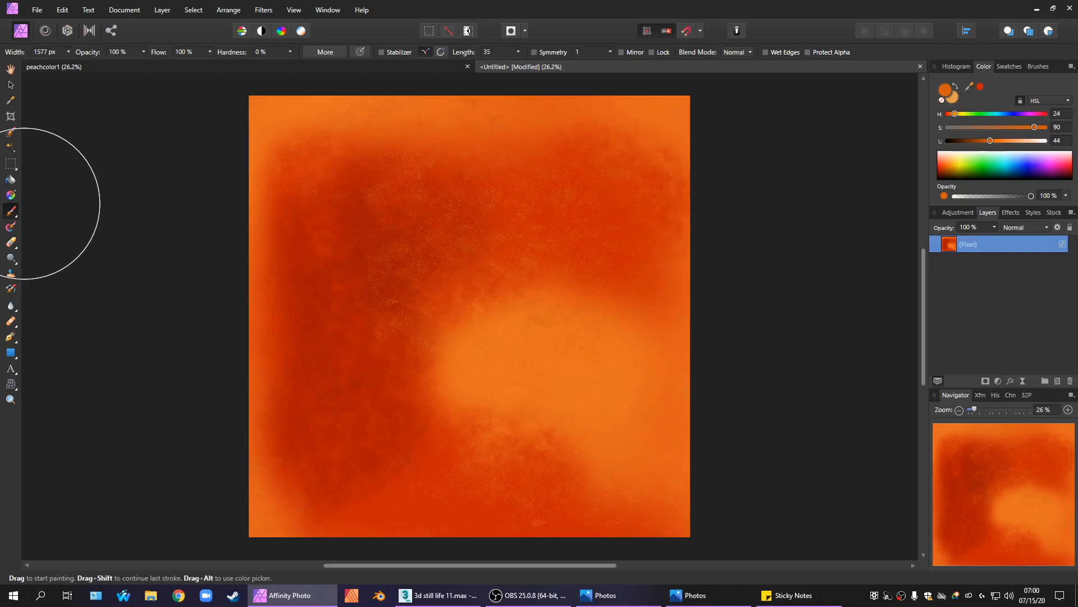
# Save the painted document as the Affinity file peachcolor1 in the textures folder, replacing the existing file.
pyautogui.click(37, 10)
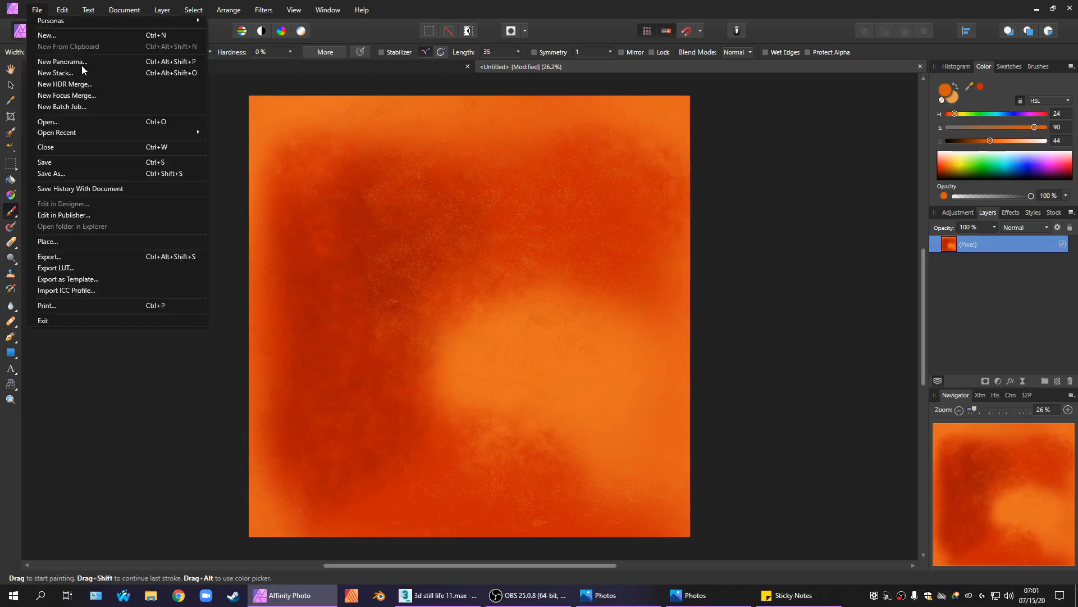
pyautogui.click(92, 162)
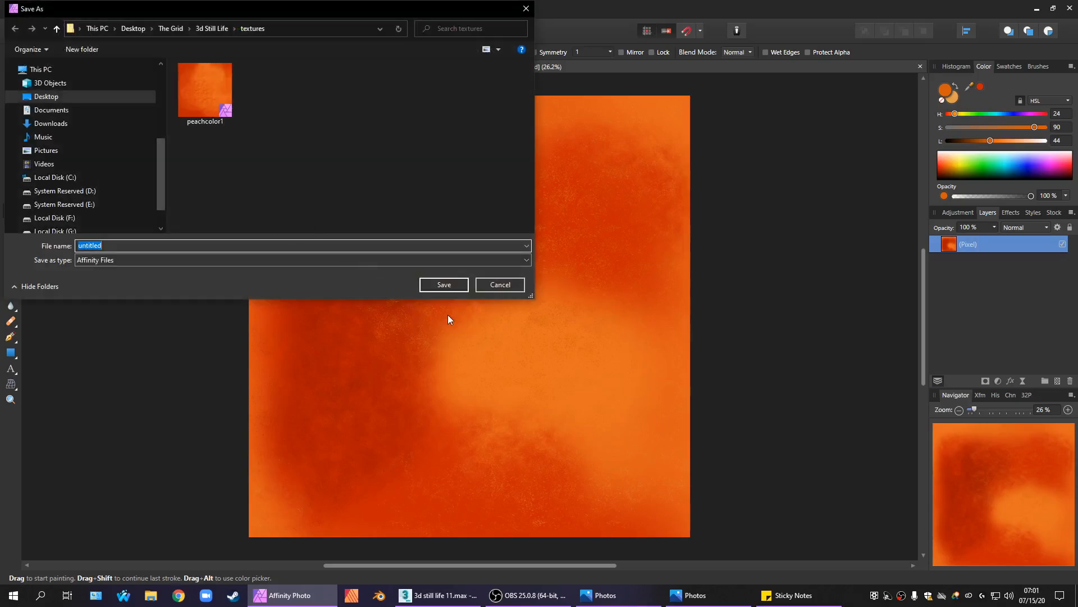
pyautogui.click(207, 93)
pyautogui.click(443, 284)
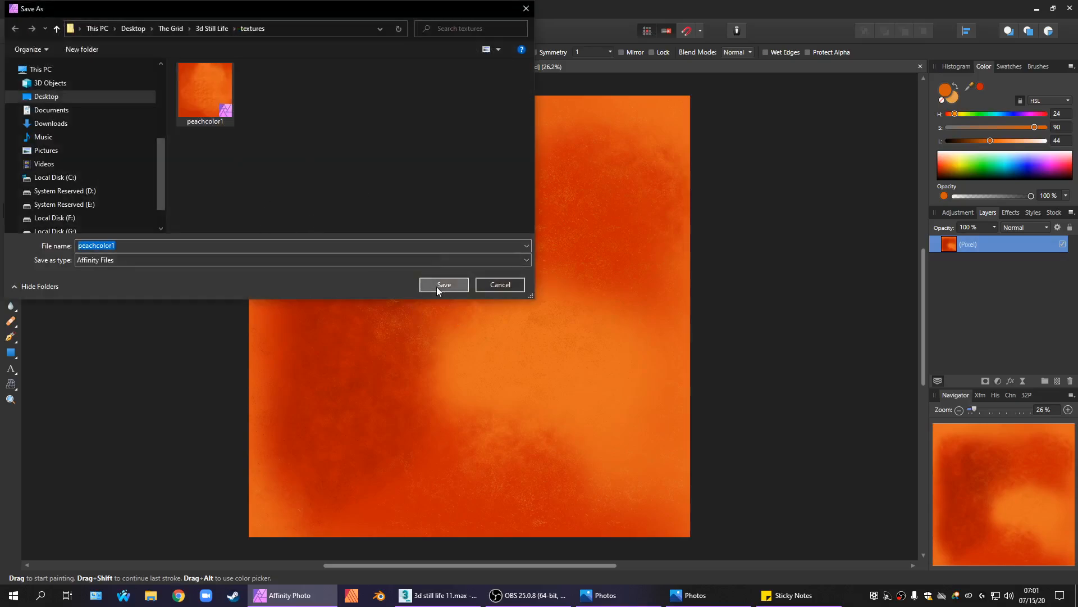
pyautogui.click(564, 339)
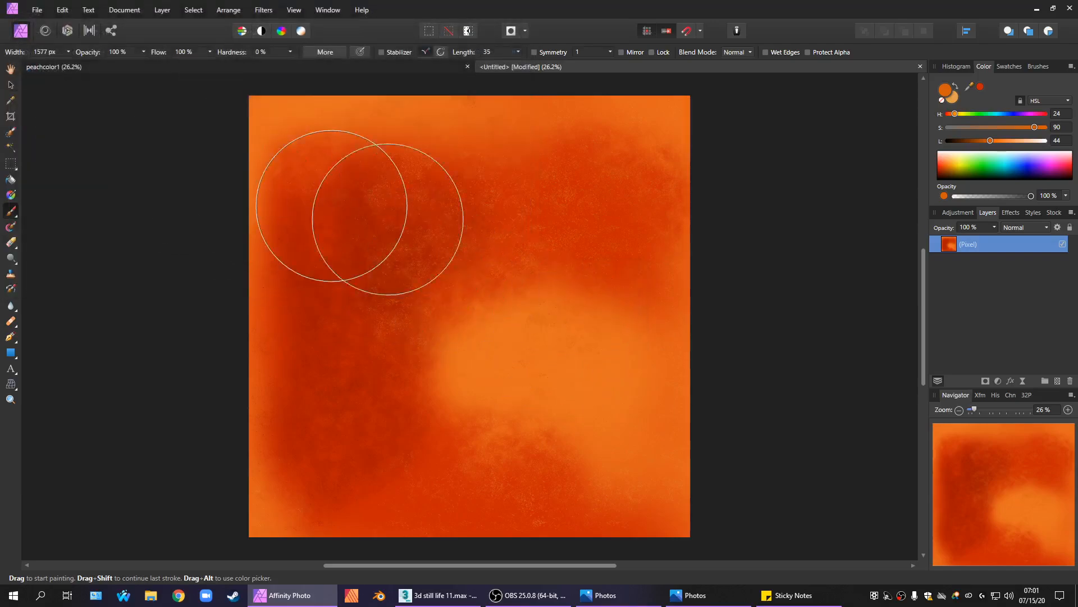
# Export the whole document as a 3000 x 3000 px PNG named peachcolor1 in the textures folder, overwriting the existing image.
pyautogui.click(37, 9)
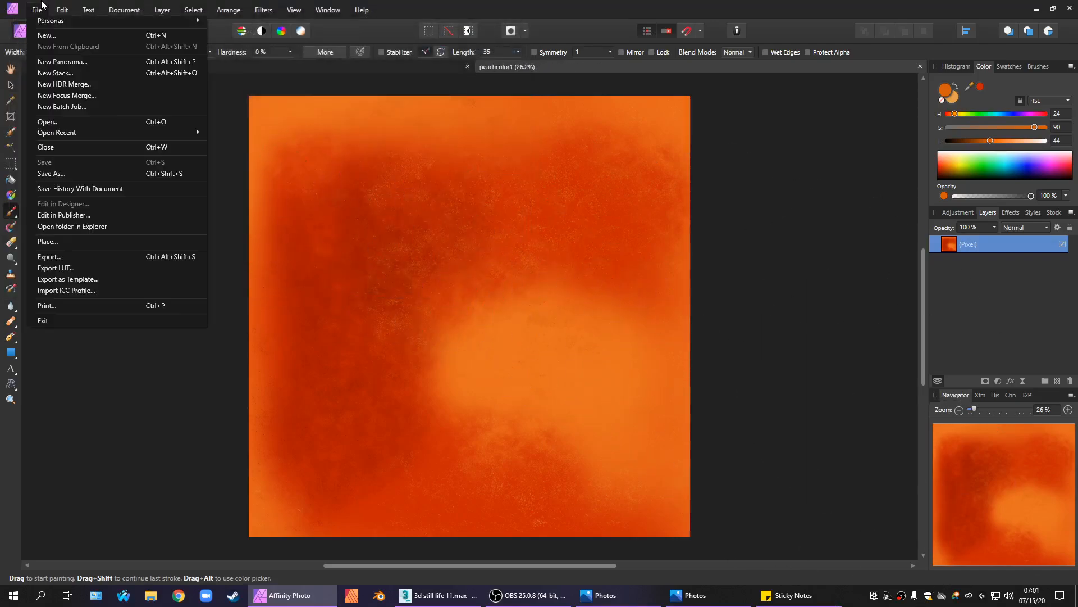
pyautogui.click(62, 257)
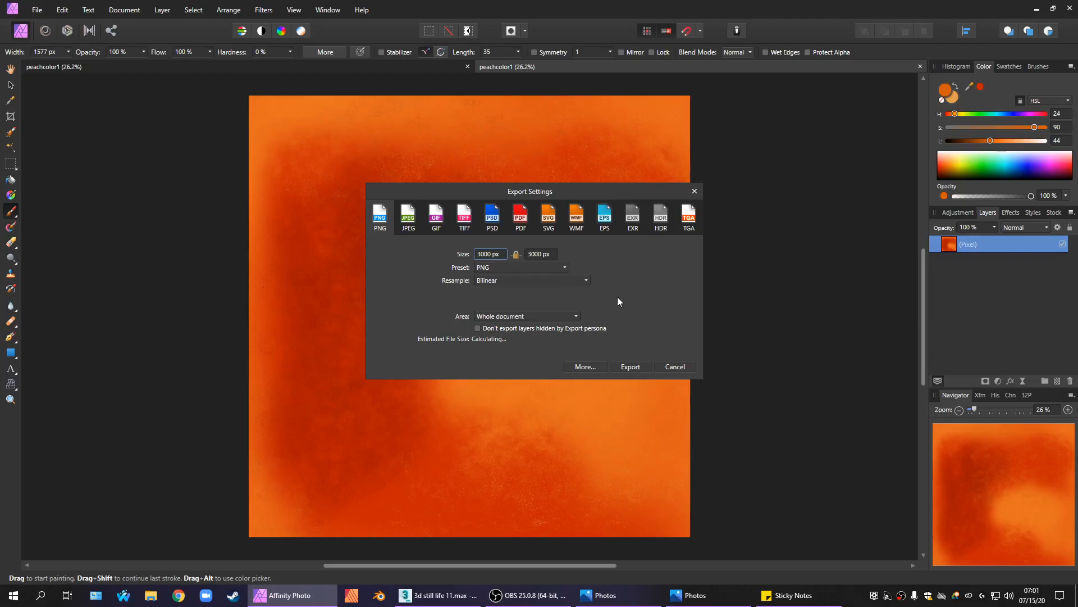
pyautogui.click(621, 368)
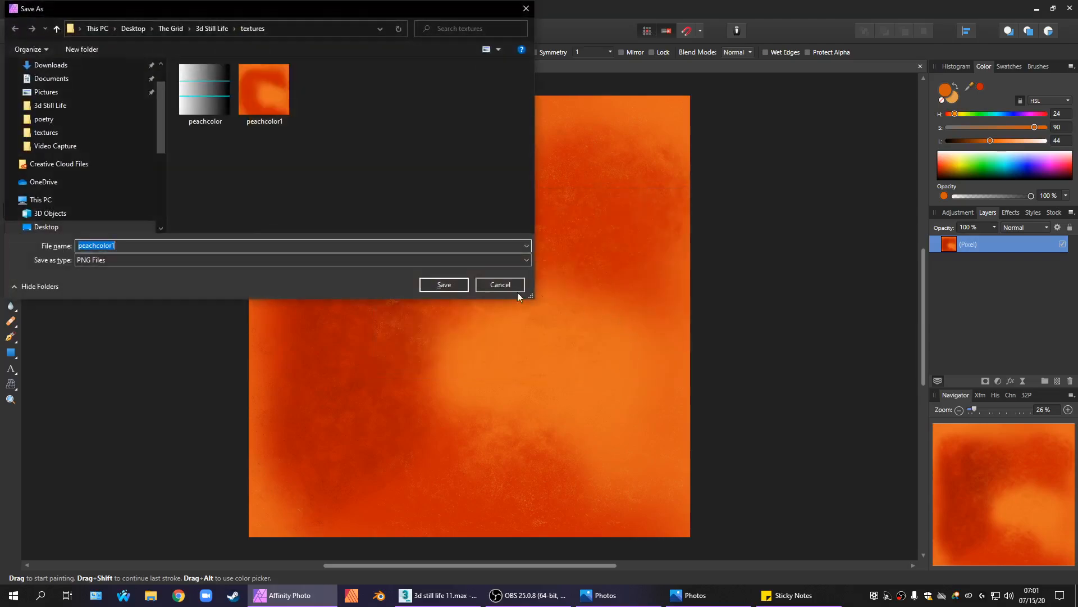
pyautogui.click(284, 118)
pyautogui.click(447, 290)
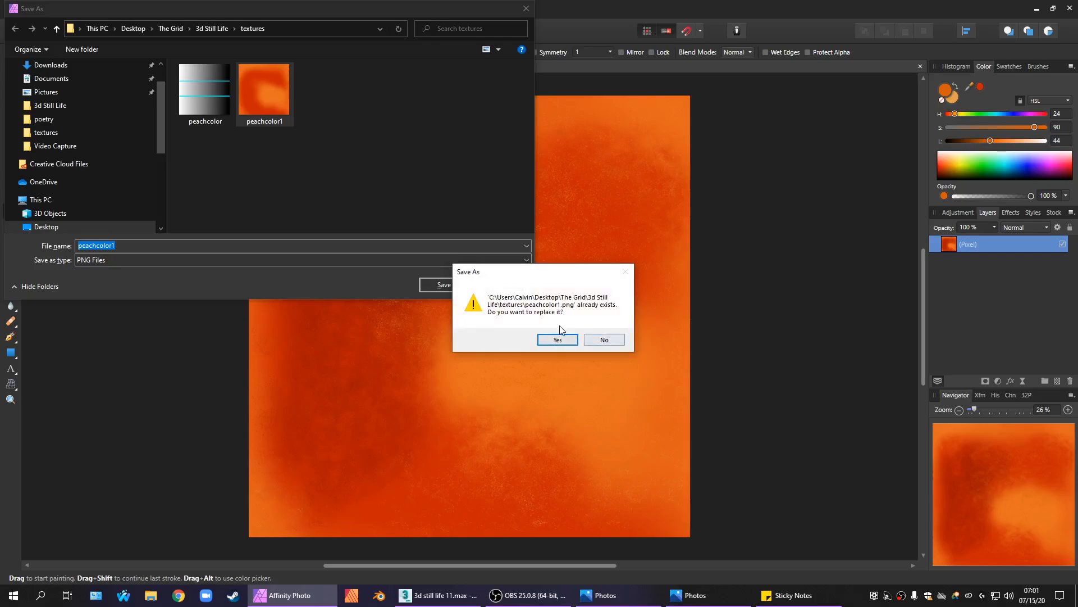
pyautogui.click(551, 337)
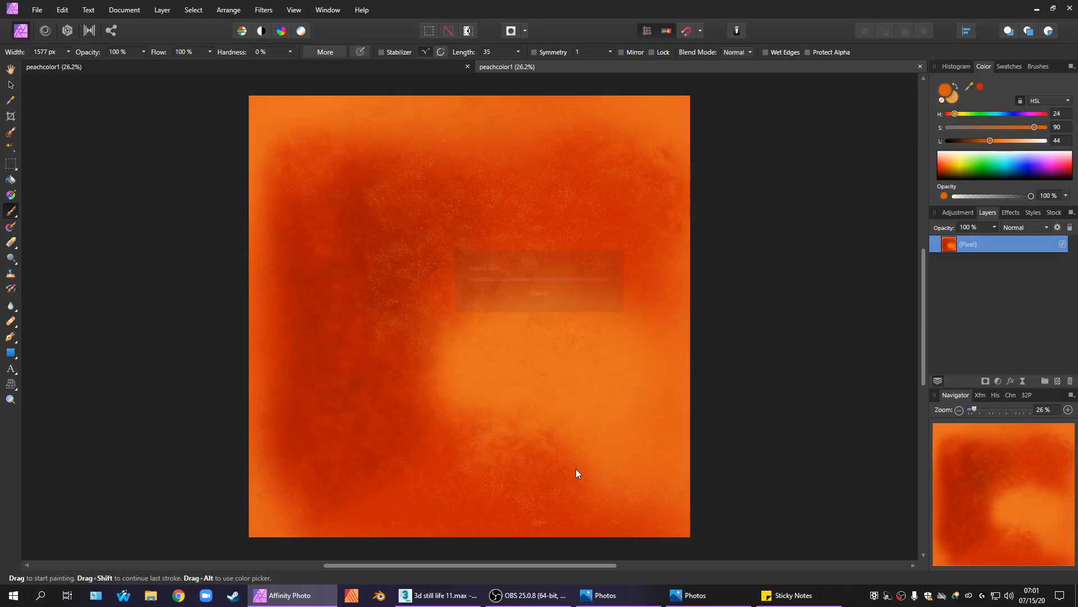
# Switch to 3ds Max, close the old render, and view the bitmap image in the Peach material's base color map.
pyautogui.click(453, 597)
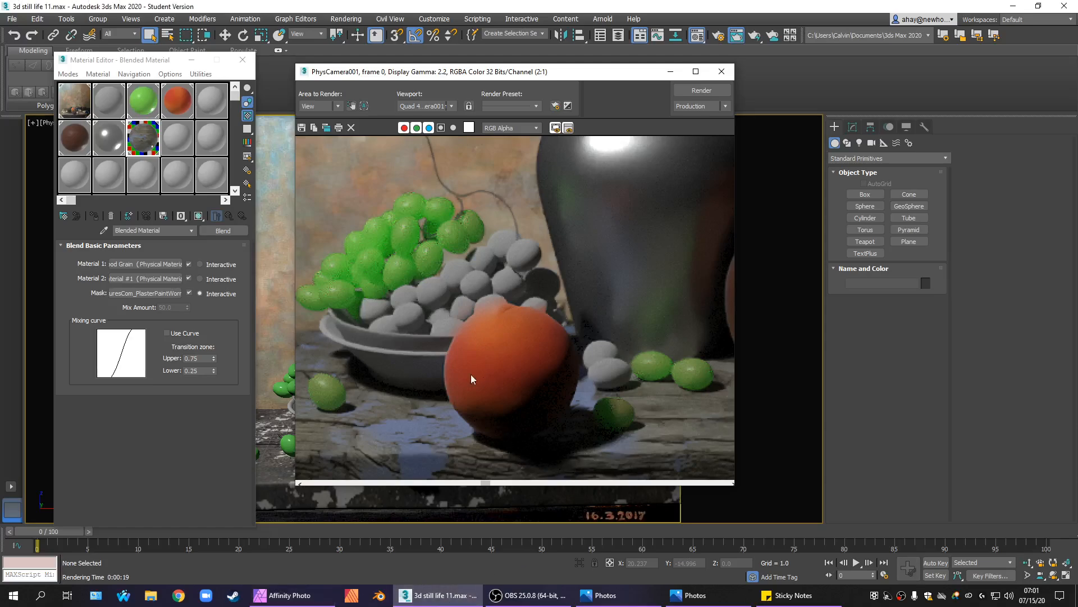
pyautogui.click(721, 72)
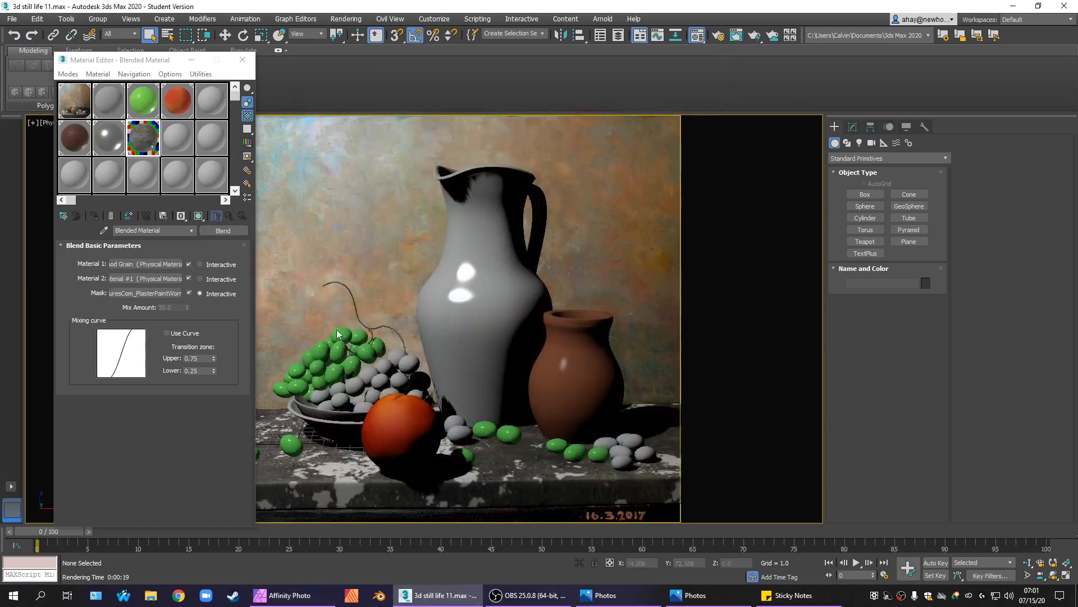
pyautogui.click(412, 413)
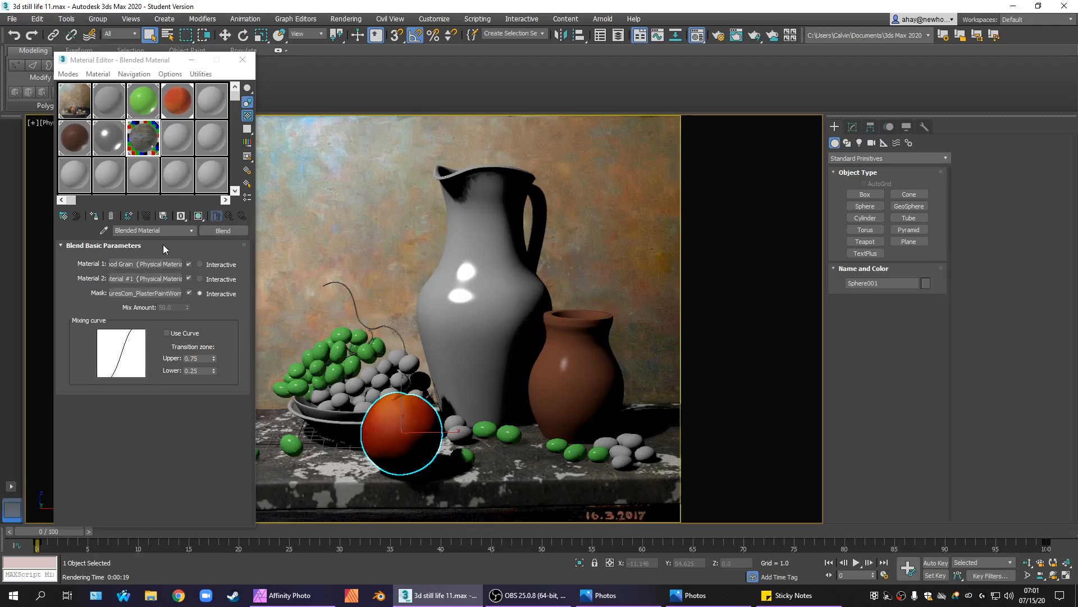
pyautogui.click(187, 111)
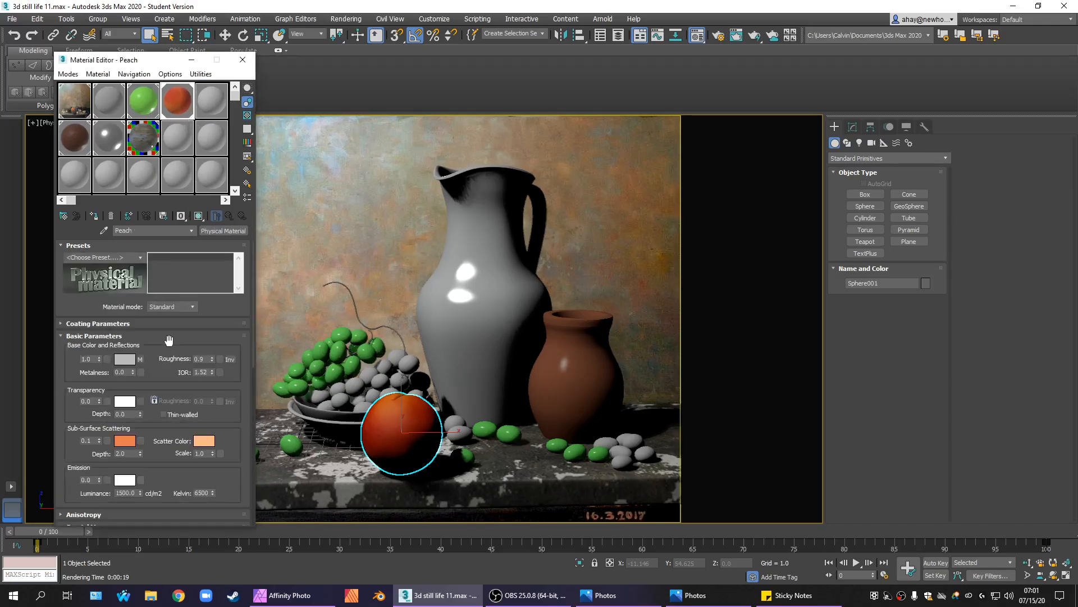
pyautogui.moveTo(250, 325); pyautogui.dragTo(255, 378)
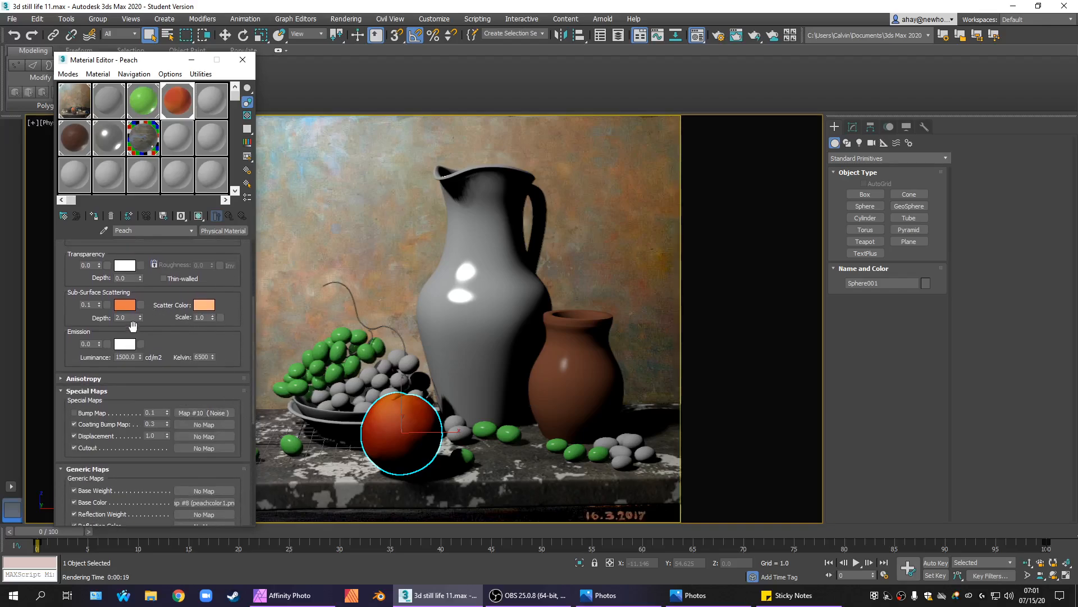
pyautogui.moveTo(251, 355); pyautogui.dragTo(250, 299)
pyautogui.click(141, 358)
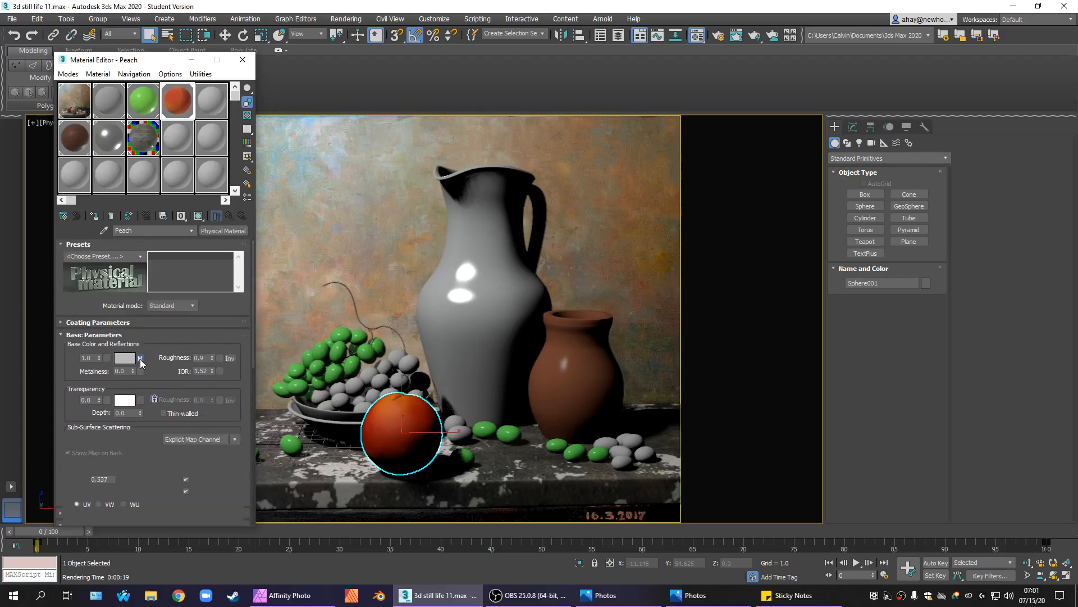
pyautogui.click(235, 415)
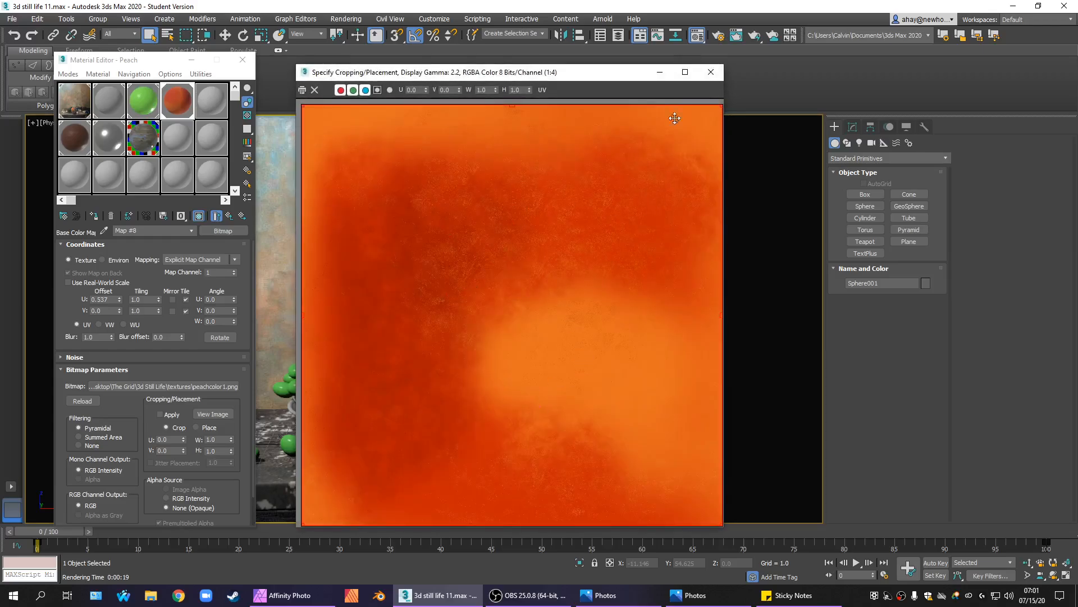
pyautogui.click(711, 72)
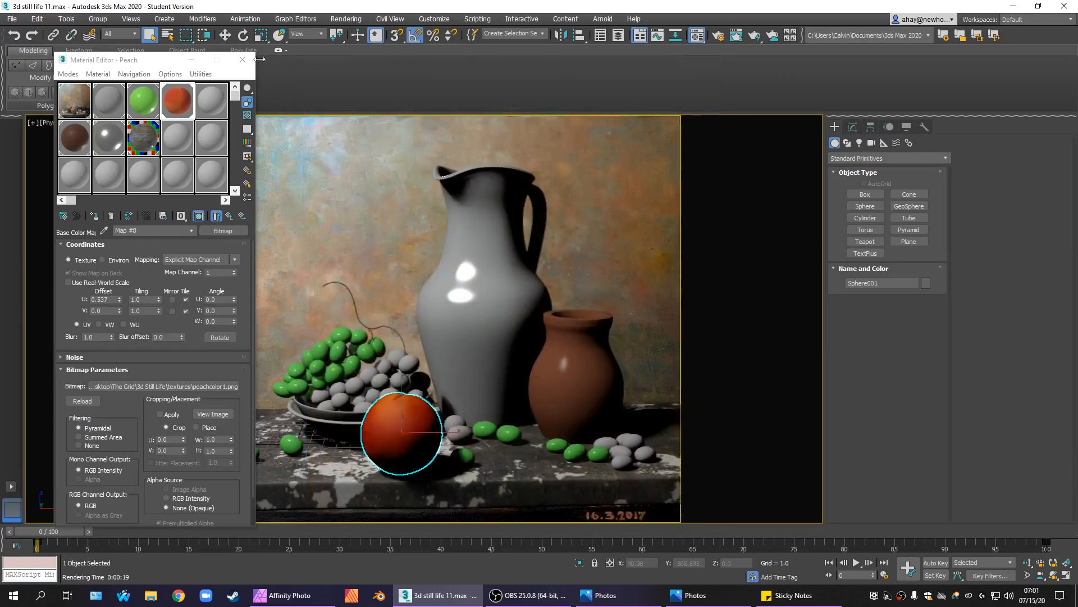
# Close the Material Editor, render the PhysCamera001 view, and examine the peach's new texture up close before closing the render.
pyautogui.click(242, 59)
pyautogui.click(301, 212)
pyautogui.click(386, 430)
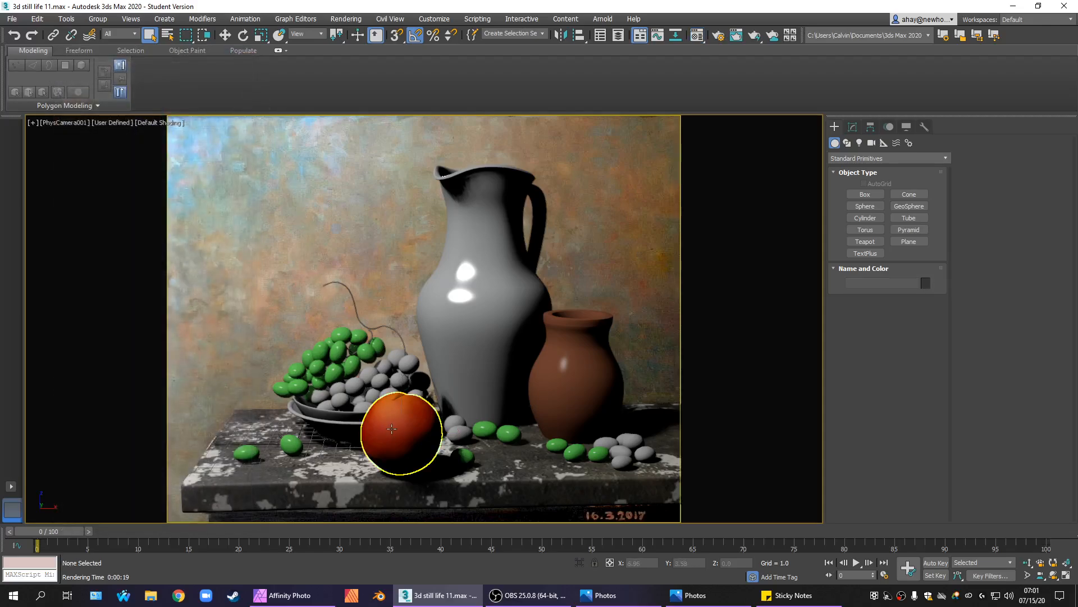
pyautogui.click(383, 290)
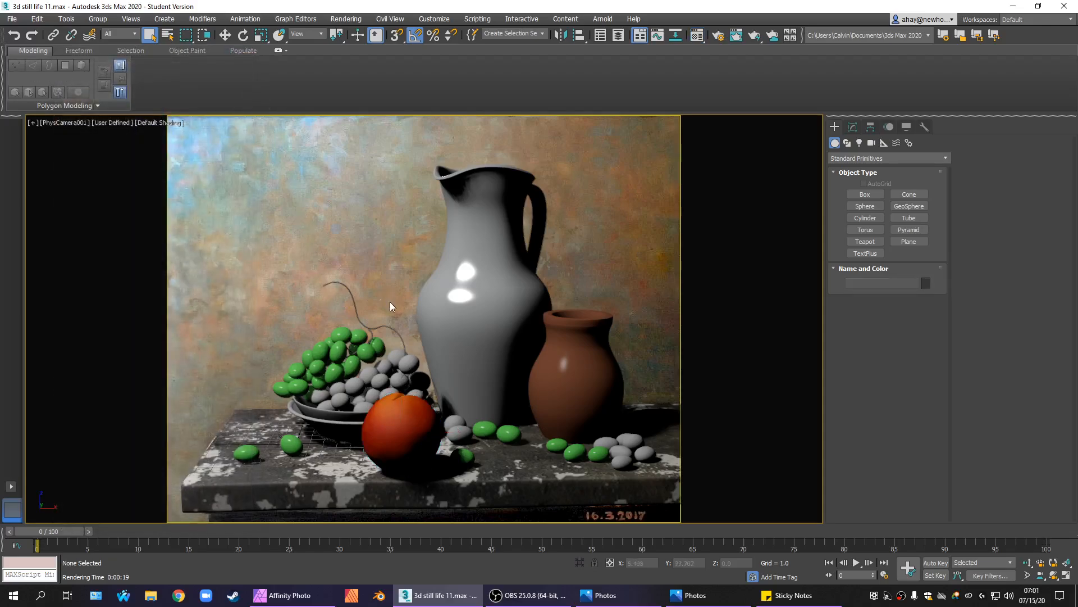
pyautogui.hotkey('shift', 'q')
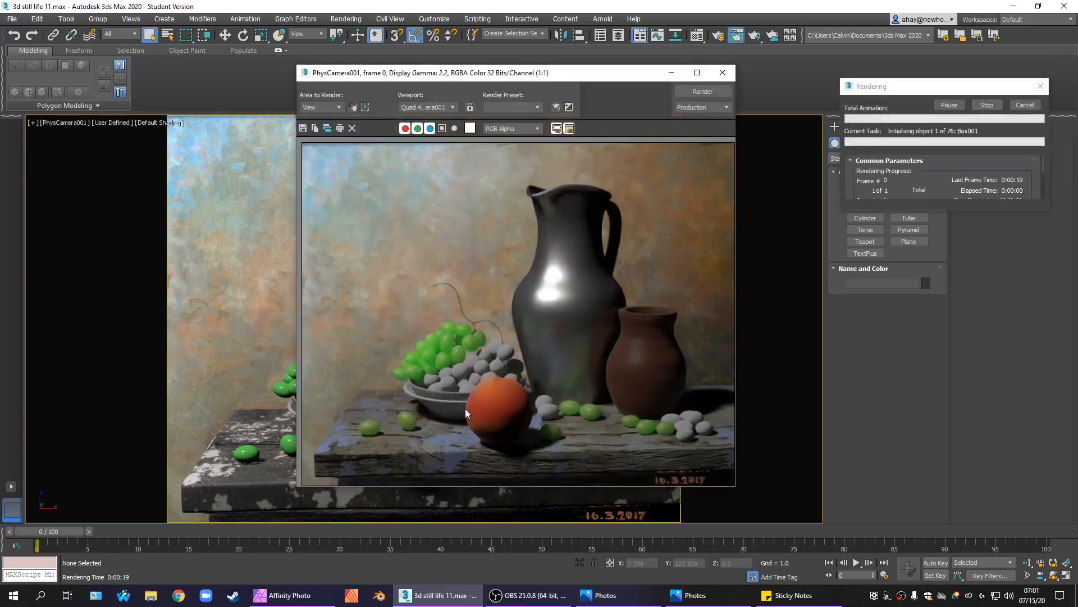
pyautogui.scroll(2, 494, 438)
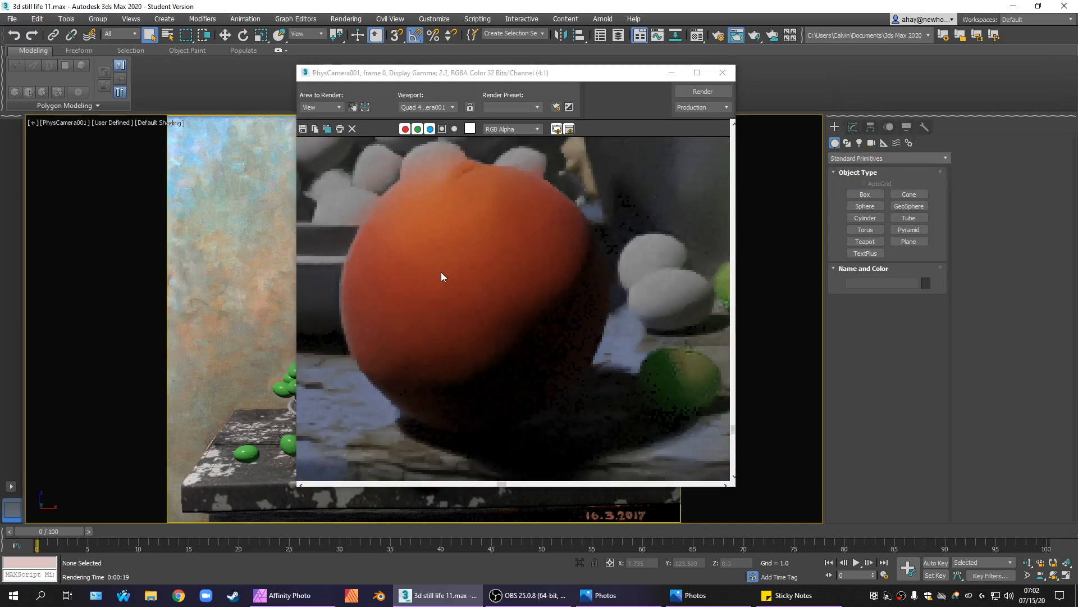
pyautogui.scroll(-3, 440, 272)
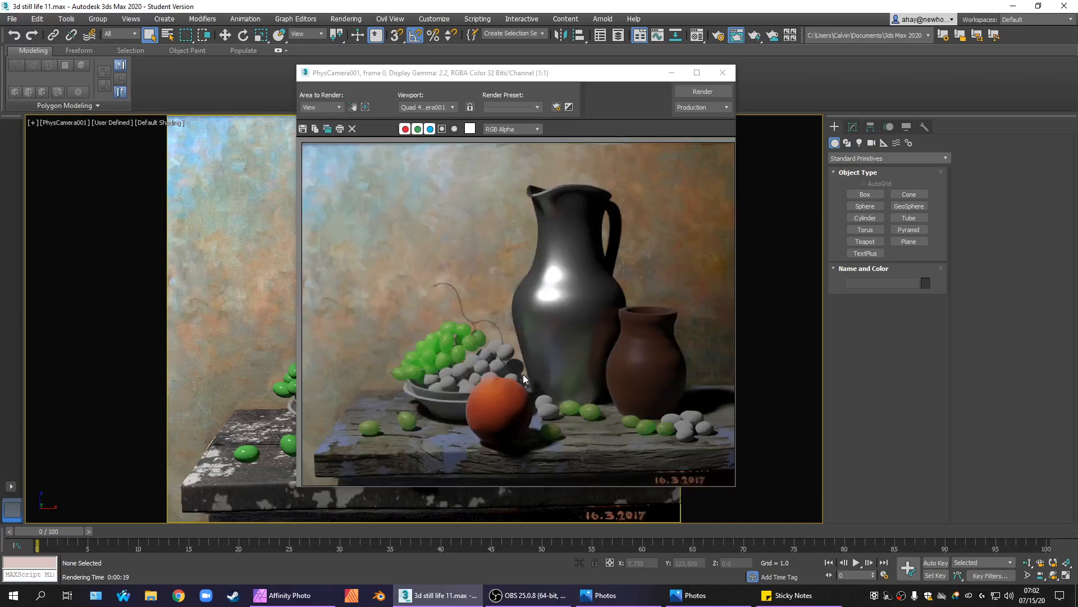
pyautogui.scroll(3, 507, 443)
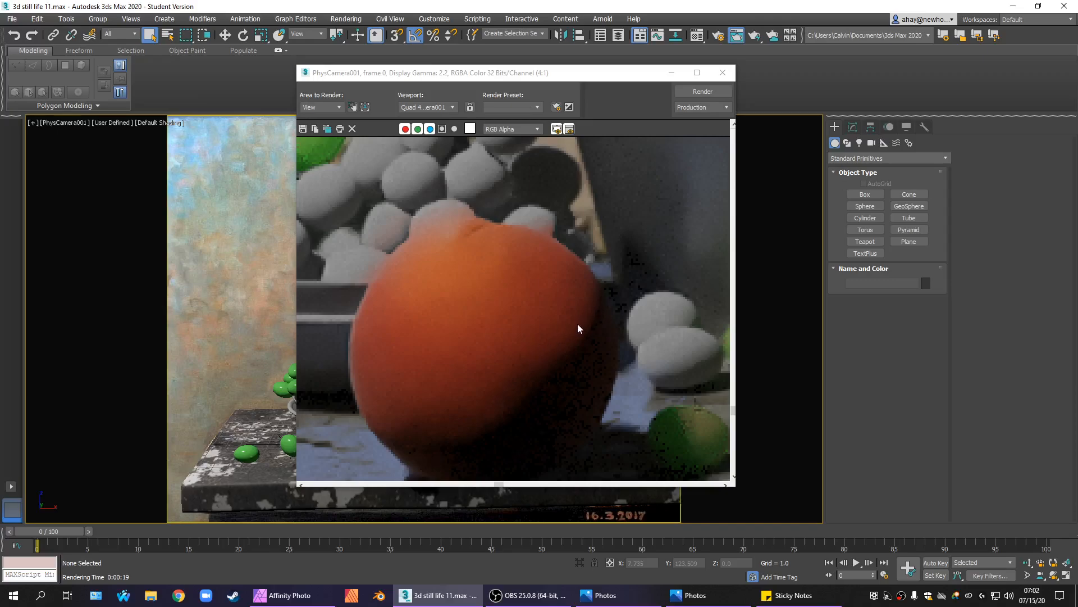
pyautogui.scroll(-1, 578, 328)
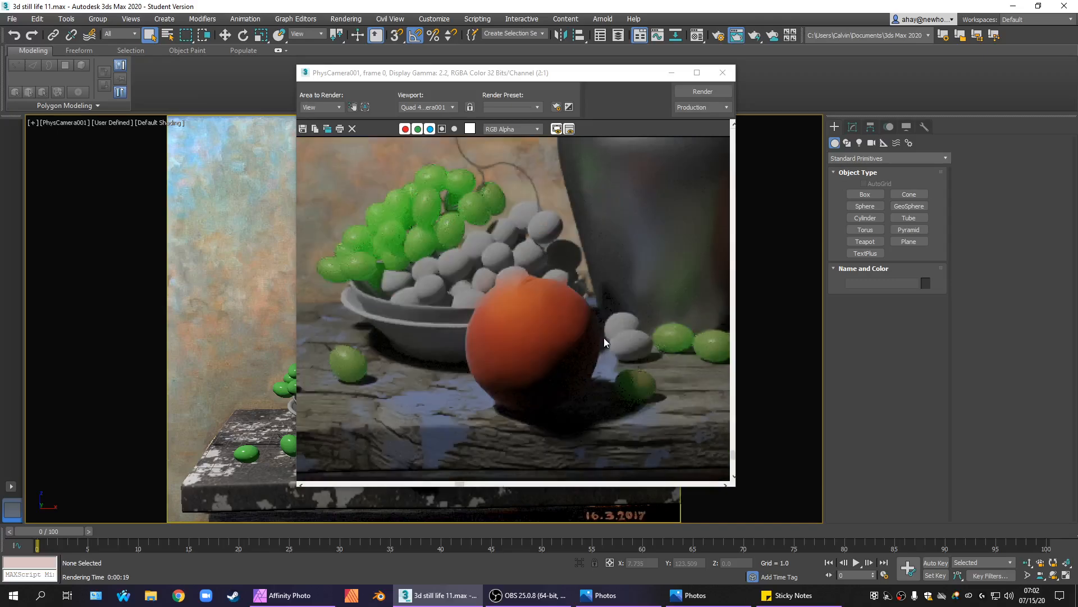
pyautogui.click(722, 74)
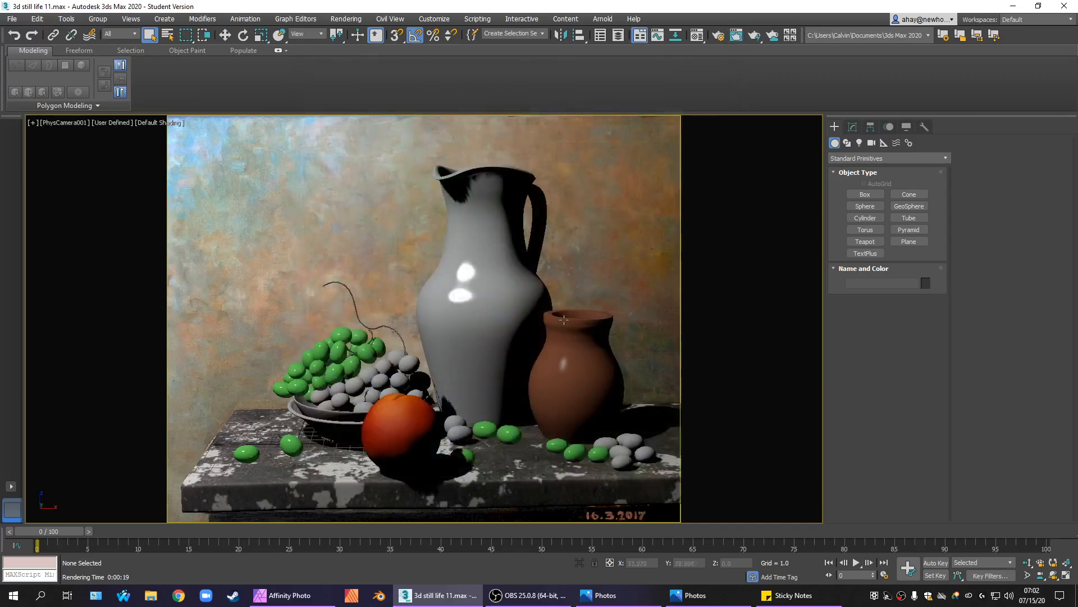
# Raise the ART Renderer target quality to X-High, 40.3 dB, and lower the noise filter strength to nearly unfiltered.
pyautogui.click(422, 432)
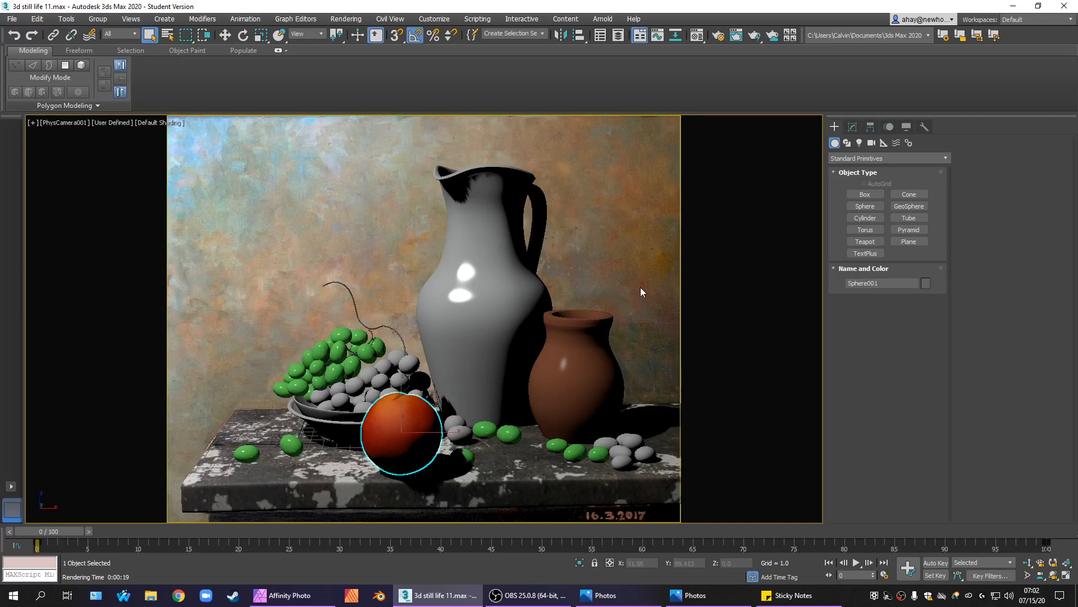
pyautogui.press('F10')
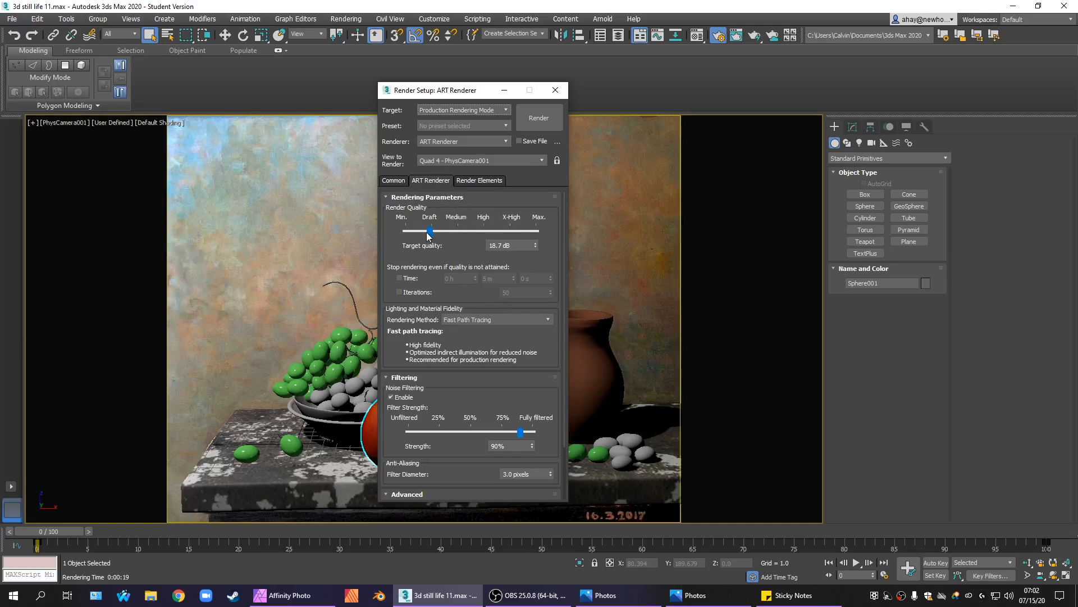
pyautogui.moveTo(430, 231); pyautogui.dragTo(503, 231)
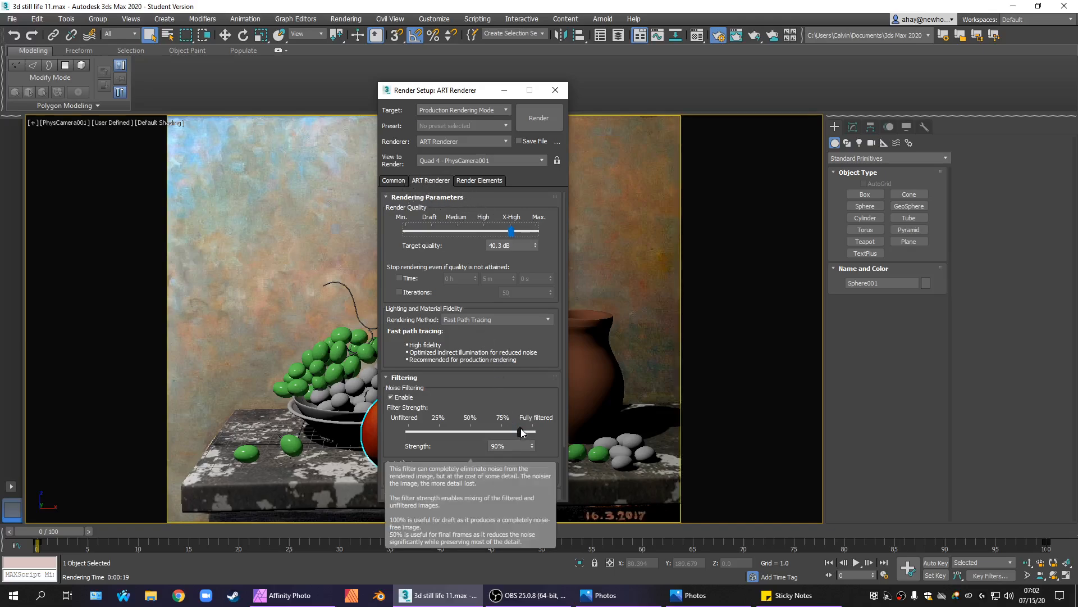
pyautogui.moveTo(521, 428); pyautogui.dragTo(414, 445)
pyautogui.click(556, 90)
pyautogui.click(572, 227)
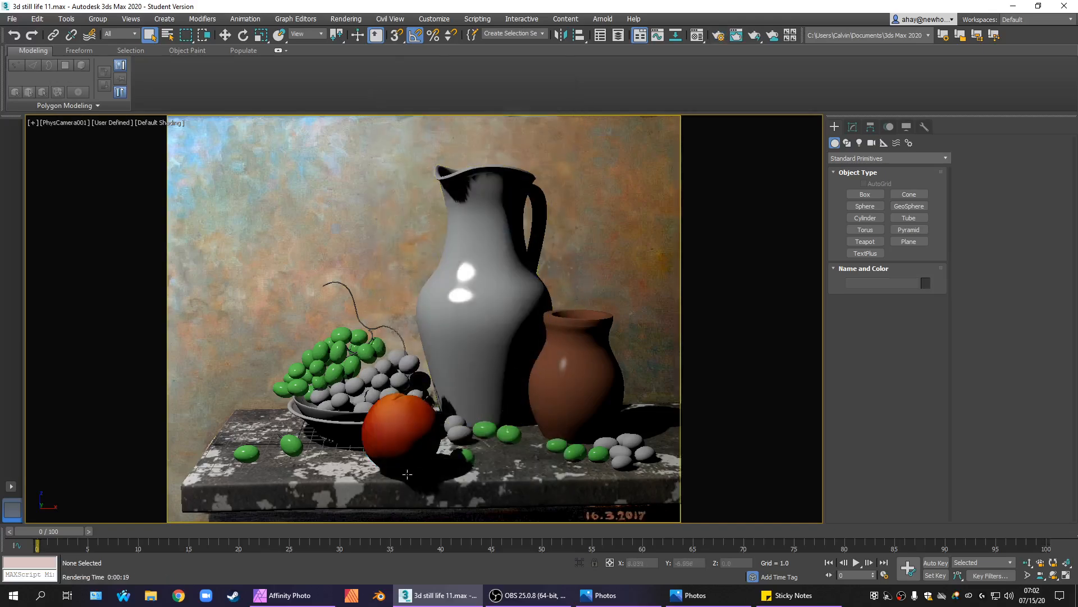
# Render the camera view with the higher quality settings and examine the speckles on the peach.
pyautogui.hotkey('shift', 'q')
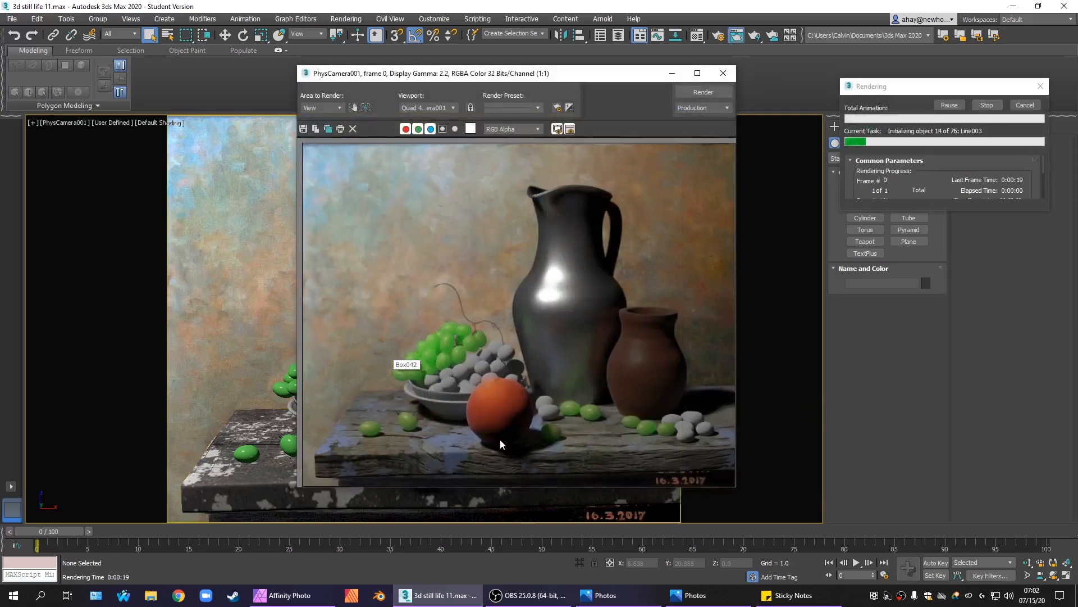
pyautogui.scroll(2, 497, 443)
pyautogui.scroll(1, 504, 444)
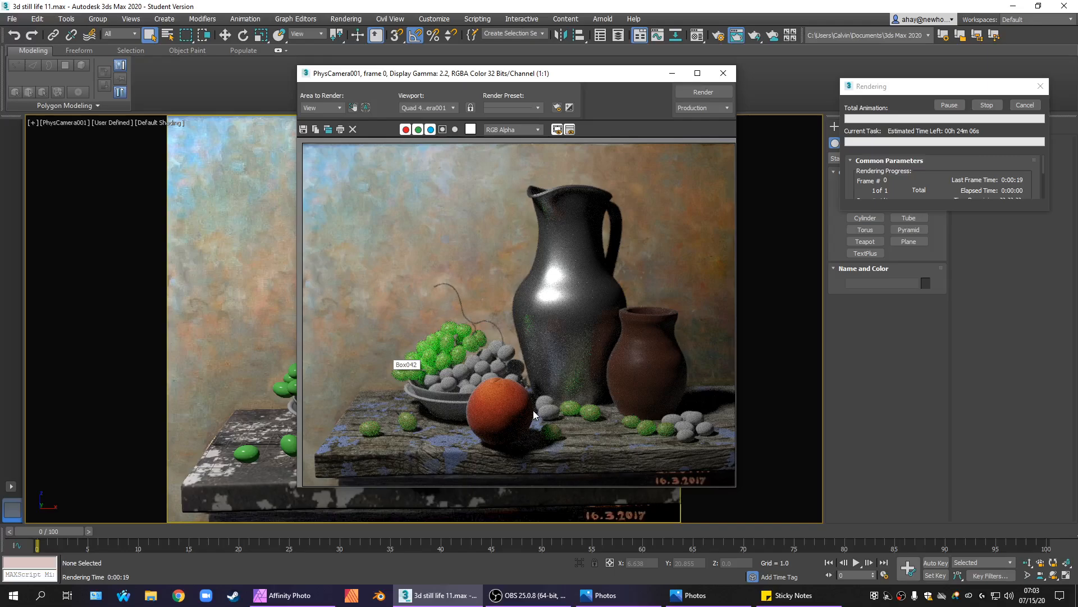
pyautogui.scroll(2, 533, 410)
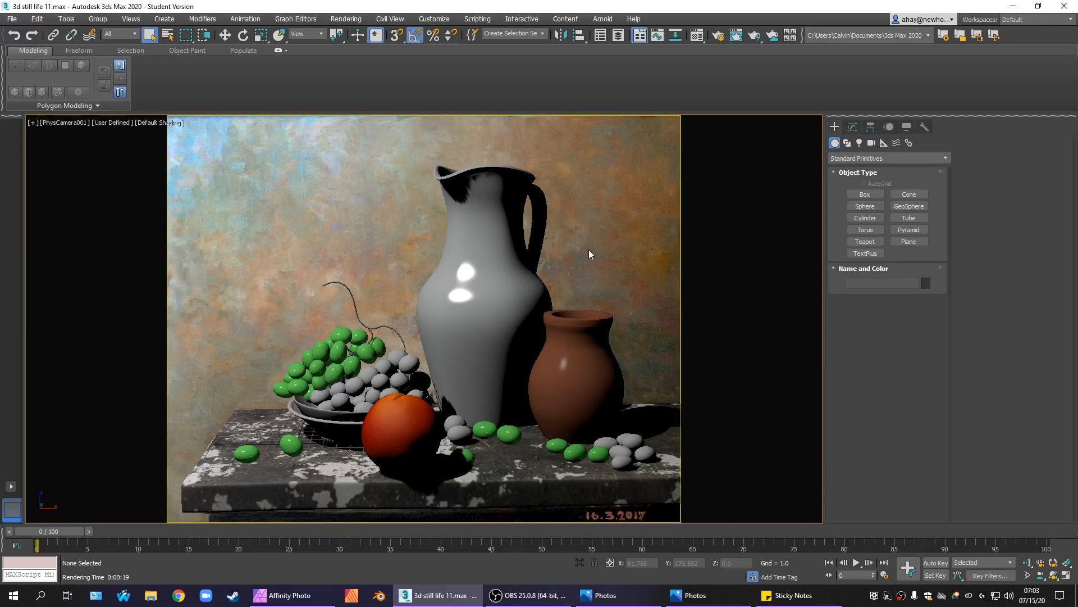
# Reopen the Material Editor and go from the base color bitmap up to the Peach material's parameters.
pyautogui.press('m')
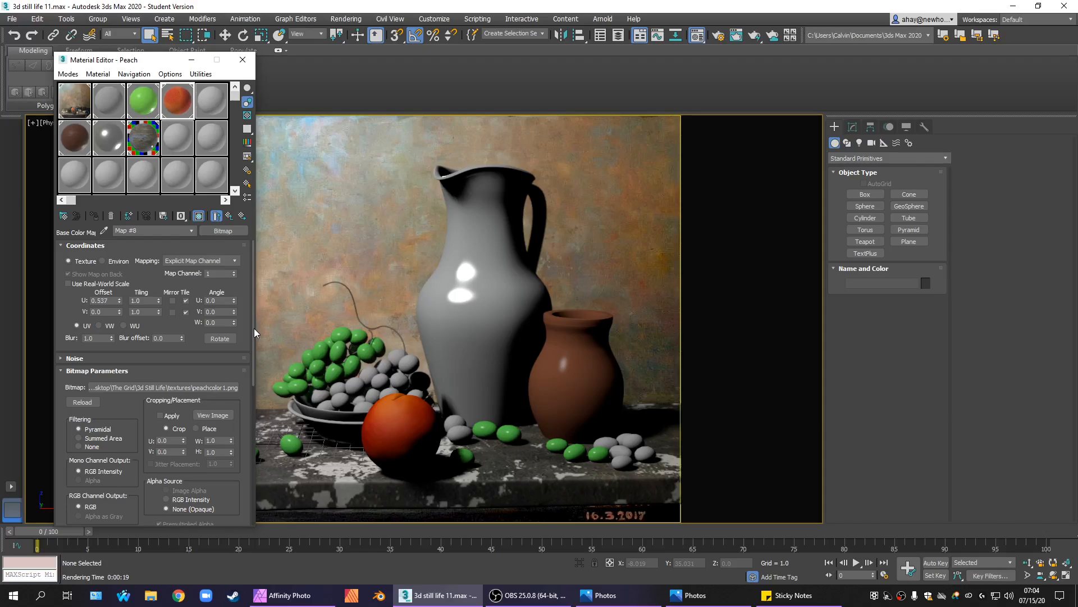
pyautogui.click(191, 231)
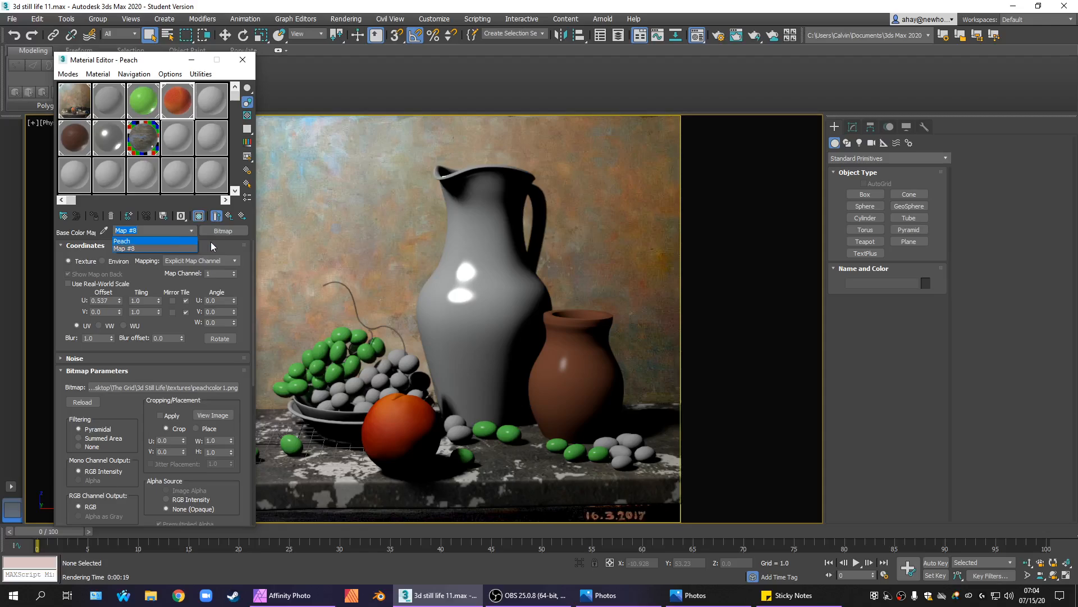
pyautogui.click(211, 246)
pyautogui.click(191, 233)
pyautogui.click(173, 243)
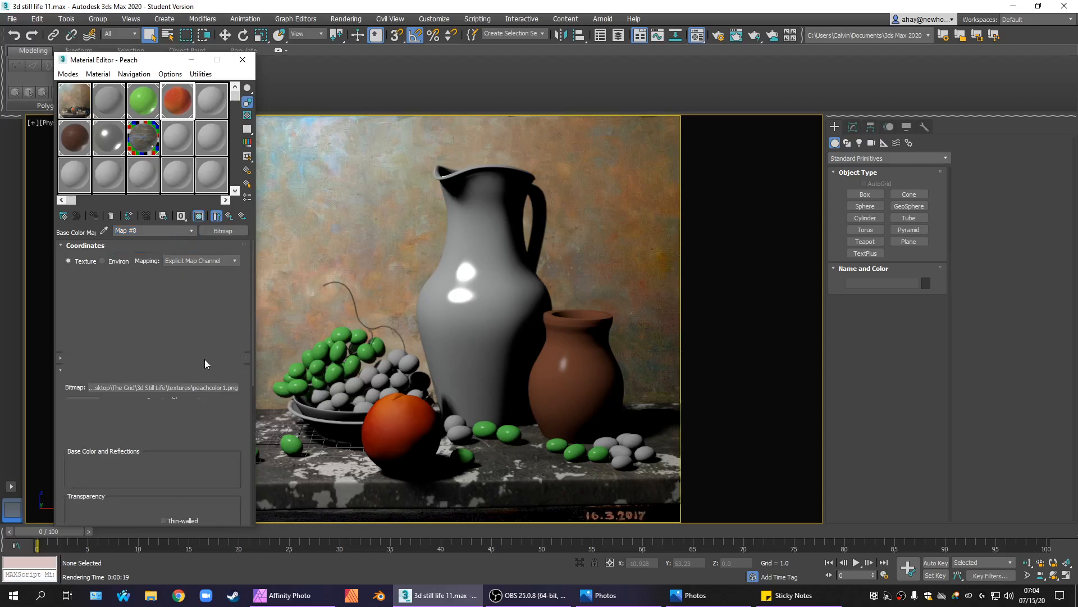
# Enable the Peach material's bump map, open its Noise map to check the noise size, and close the Material Editor.
pyautogui.moveTo(252, 321); pyautogui.dragTo(253, 407)
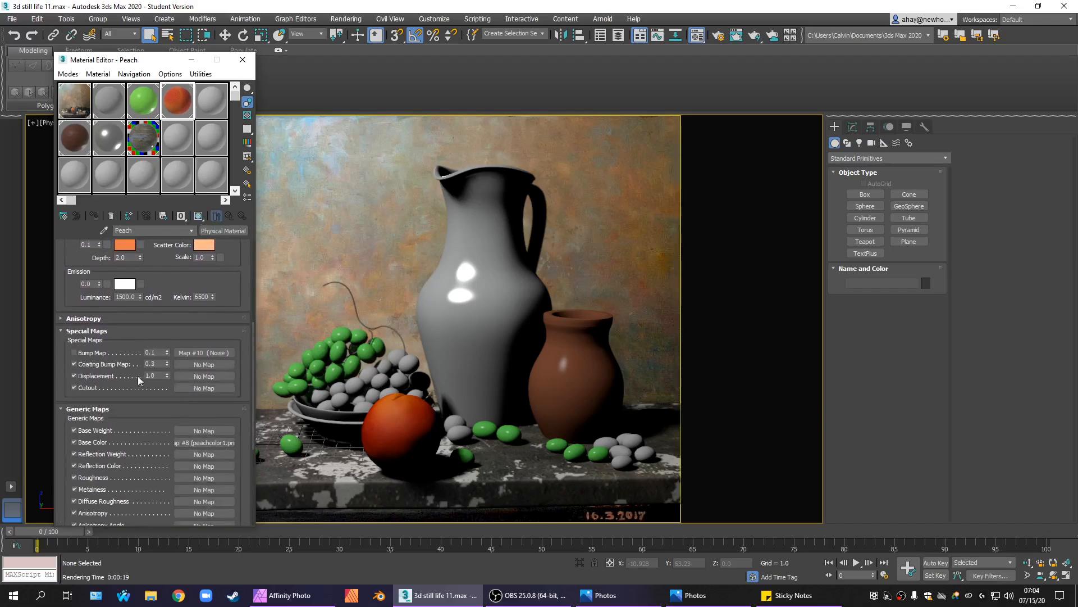
pyautogui.click(74, 353)
pyautogui.click(150, 353)
pyautogui.click(193, 352)
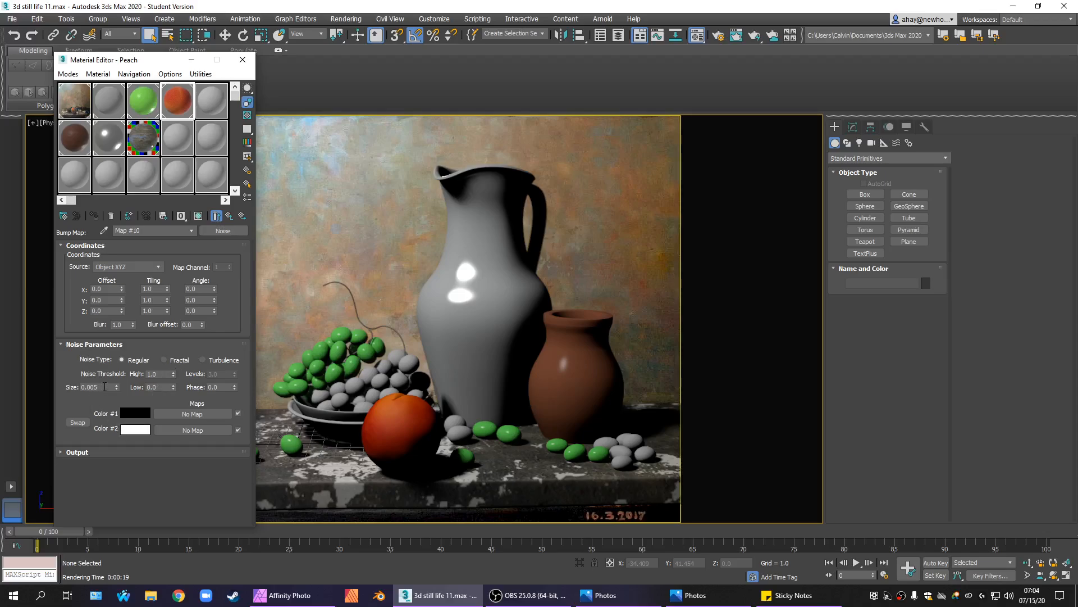
pyautogui.click(104, 386)
pyautogui.click(242, 60)
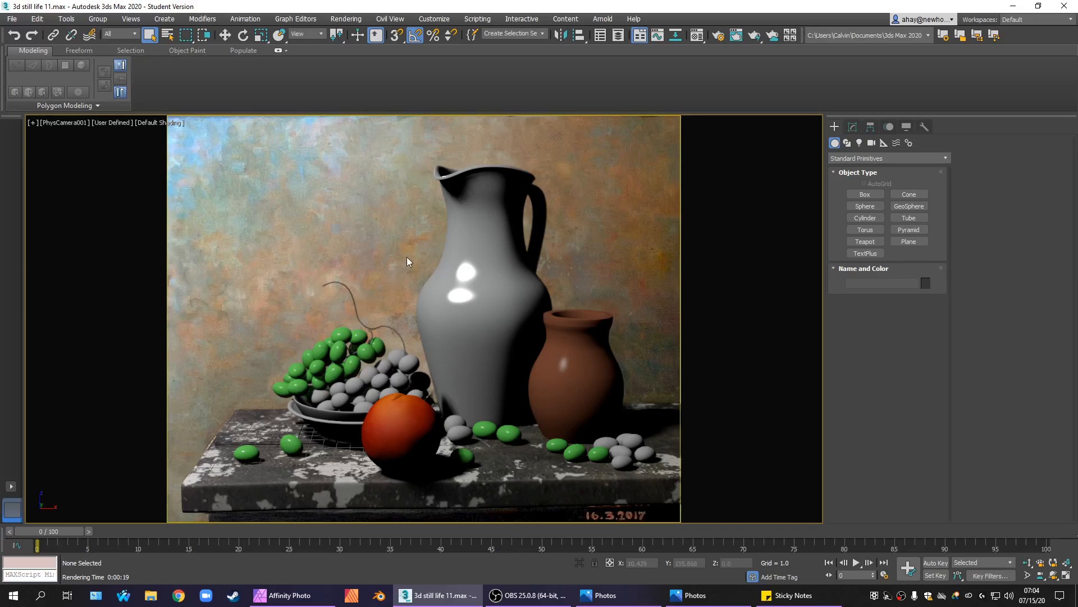
# Render the PhysCamera001 view, examine the peach's bumpy surface up close, and cancel the render.
pyautogui.hotkey('shift', 'q')
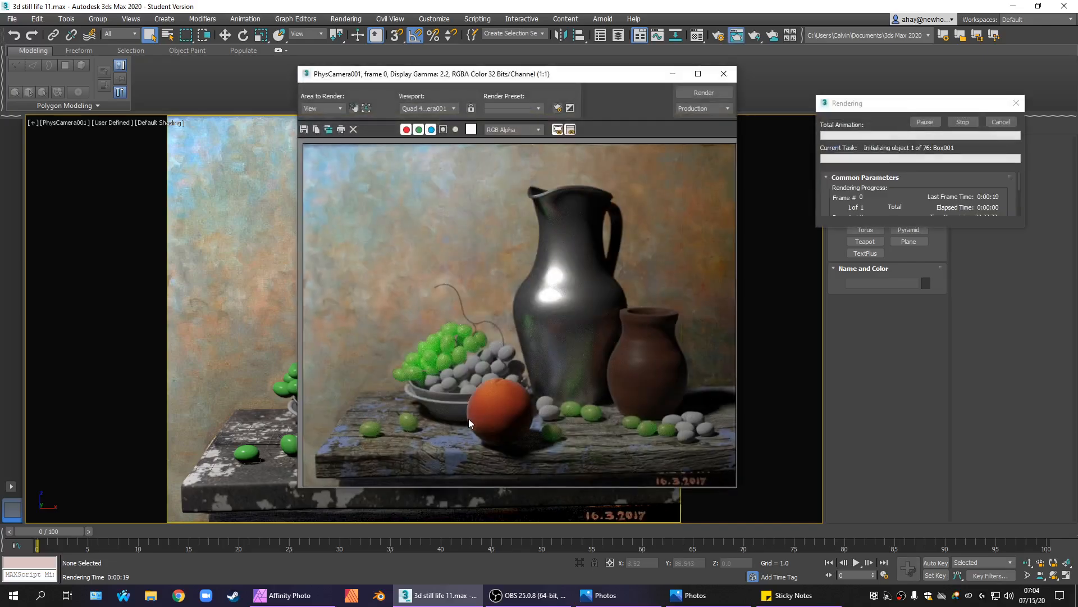
pyautogui.scroll(1, 501, 447)
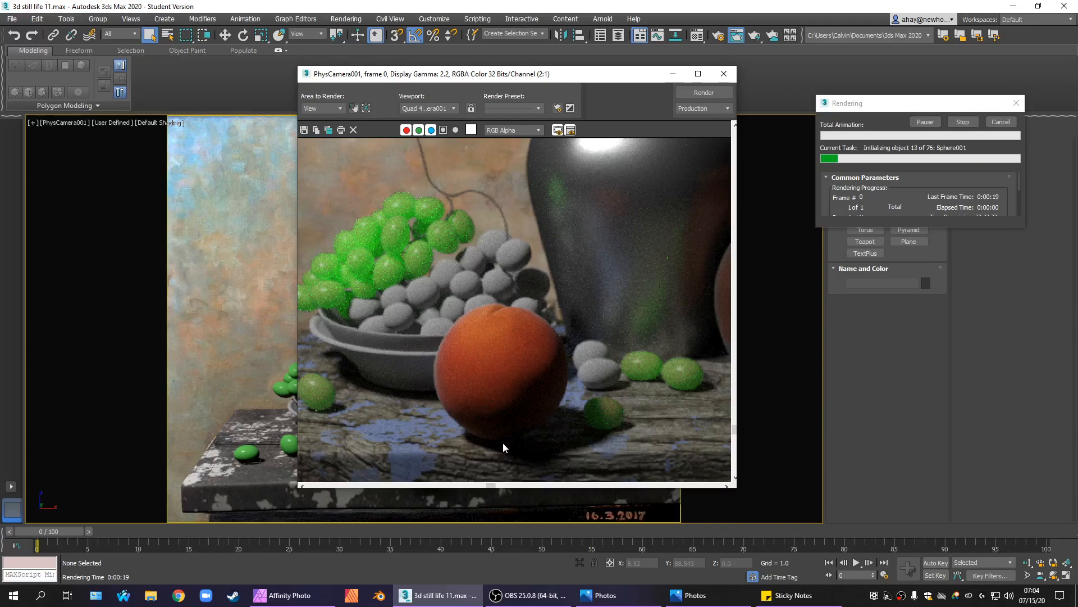
pyautogui.scroll(1, 501, 441)
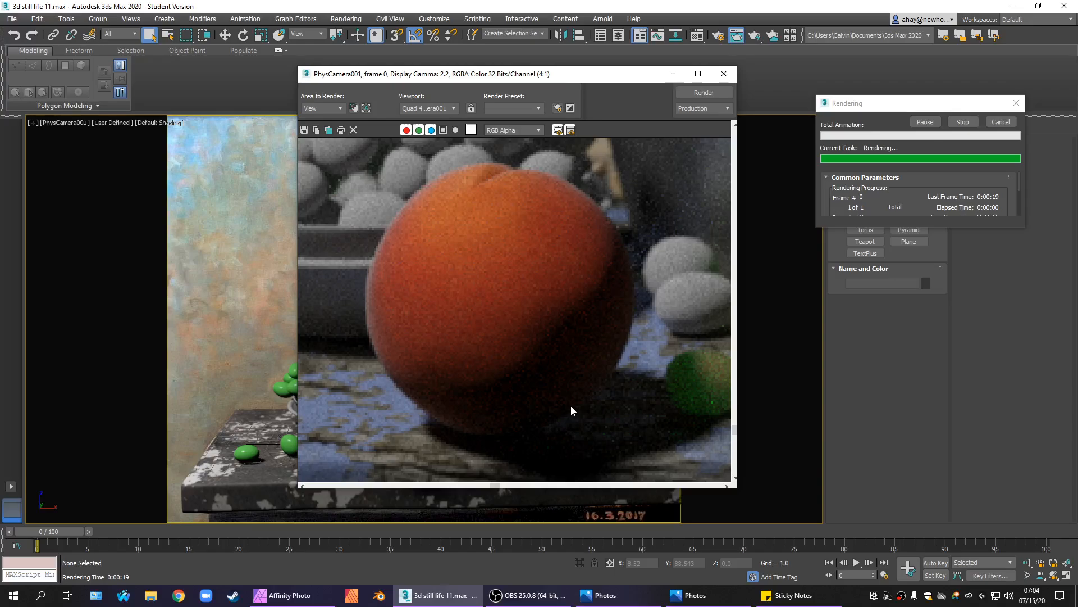
pyautogui.scroll(-1, 571, 405)
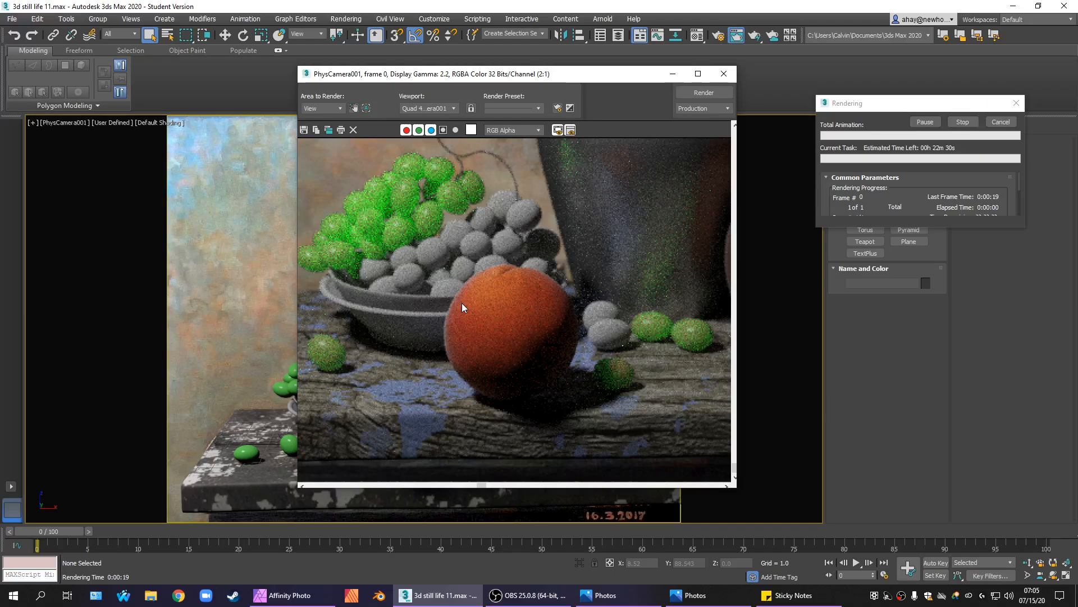
pyautogui.scroll(-1, 591, 398)
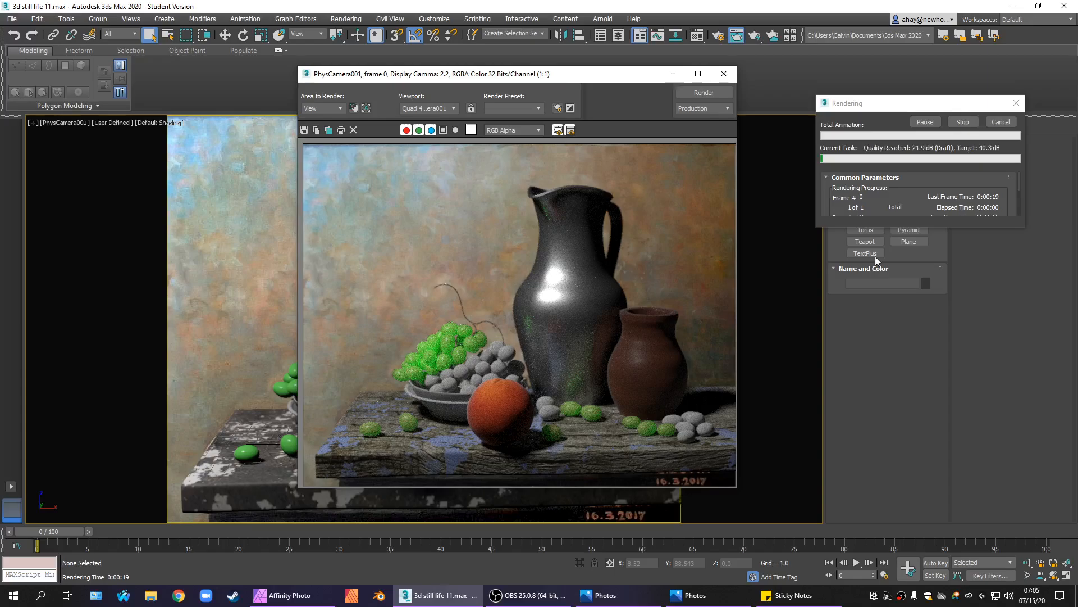
pyautogui.click(1001, 123)
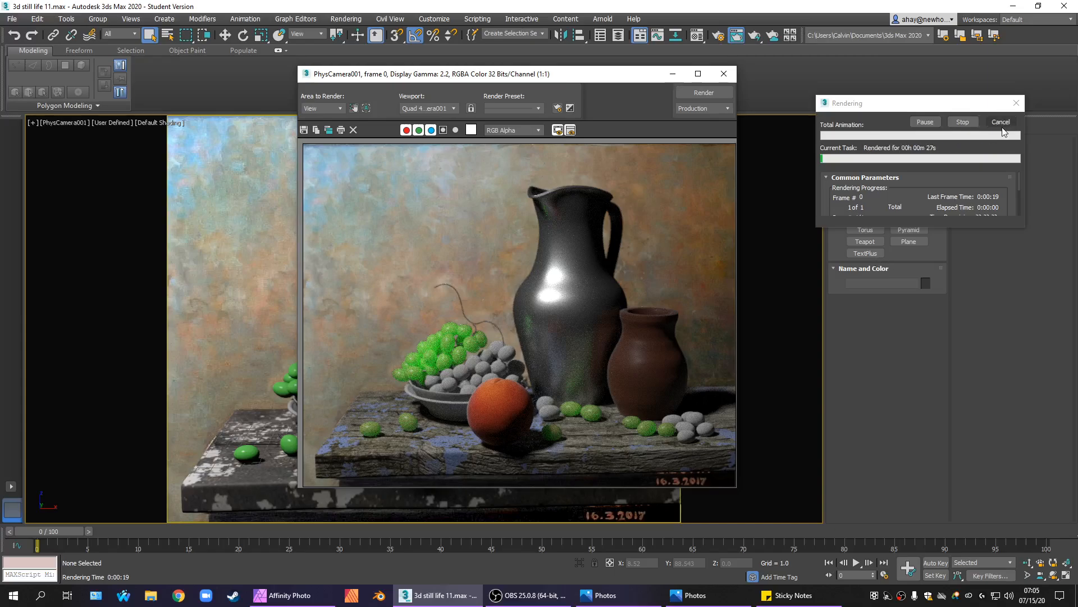